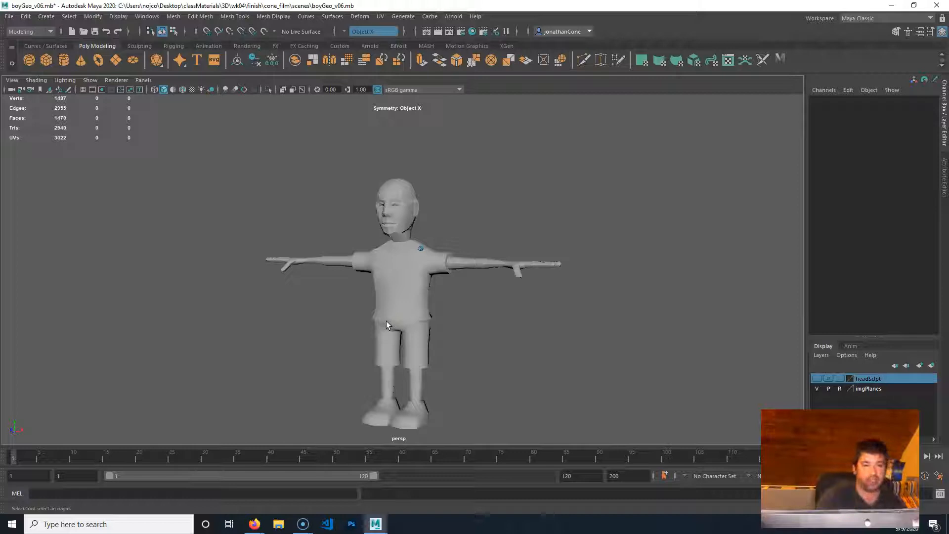
Examine the boy model from several angles in wireframe display, and then look at the torso in shaded display.
alt+drag(357, 277, 379, 285)
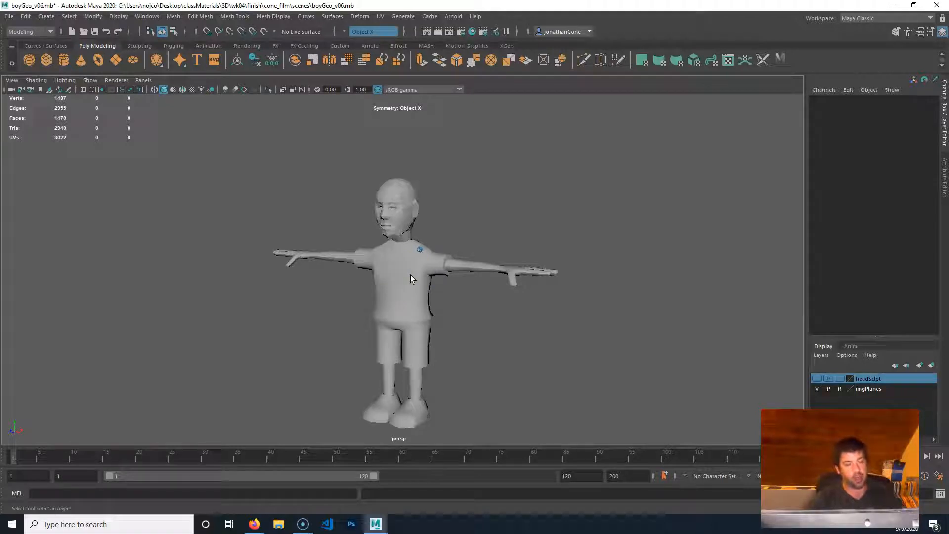
key(4)
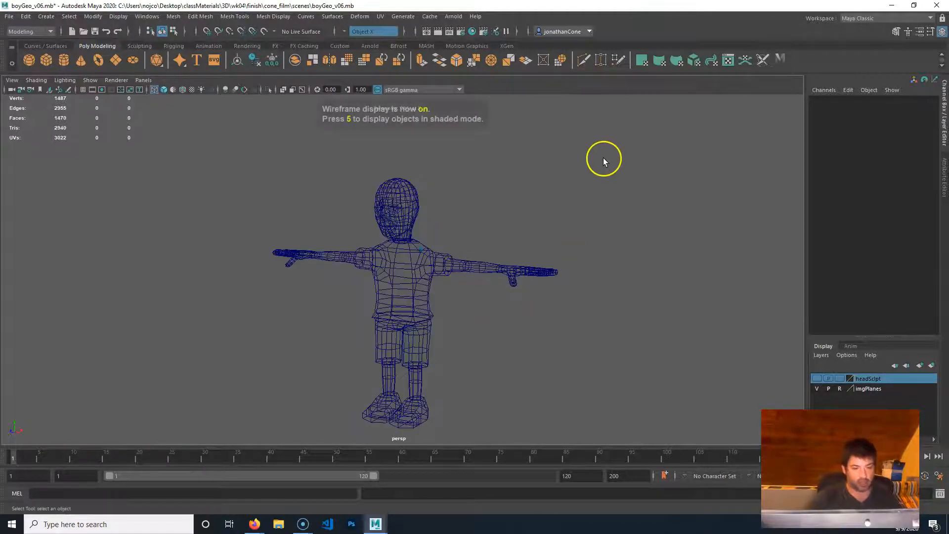
alt+drag(334, 297, 400, 306)
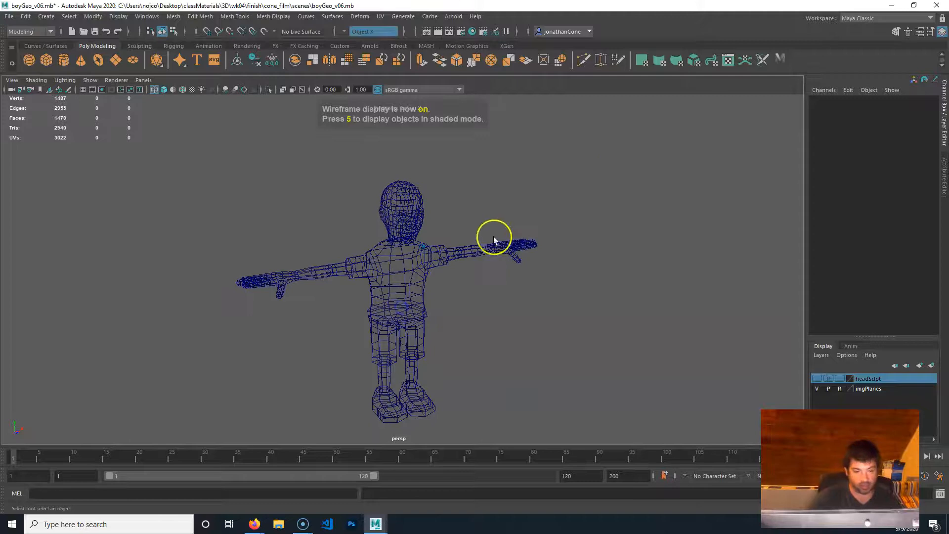
alt+drag(489, 354, 422, 357)
alt+right_drag(286, 317, 900, 364)
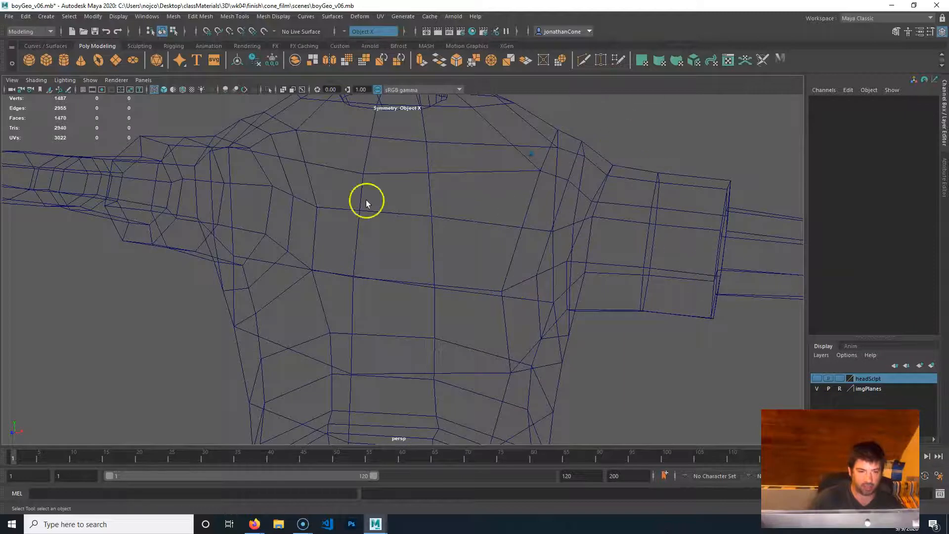
alt+right_drag(583, 302, 307, 303)
key(5)
alt+right_drag(438, 295, 468, 207)
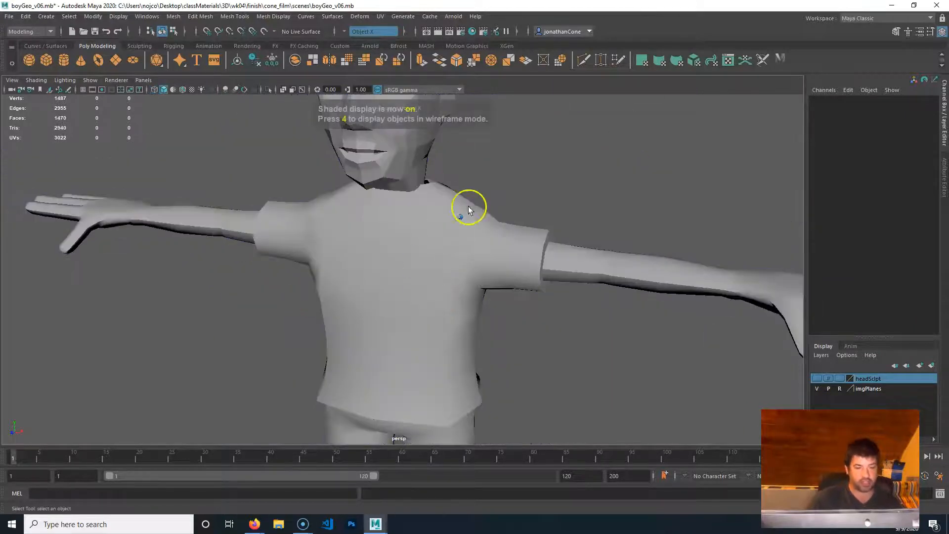
Open the lambert1 material from the Hypershade in the Attribute Editor and close the Hypershade.
click(426, 265)
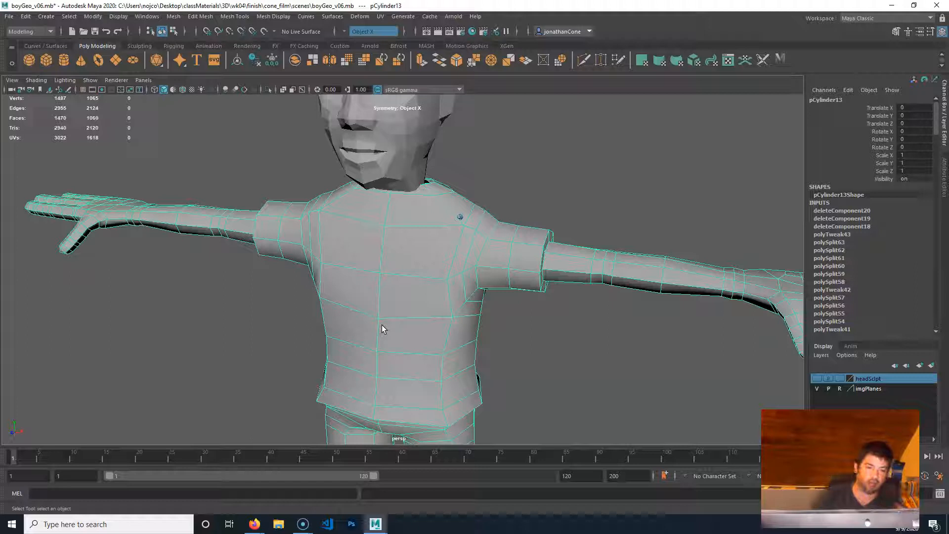
click(314, 205)
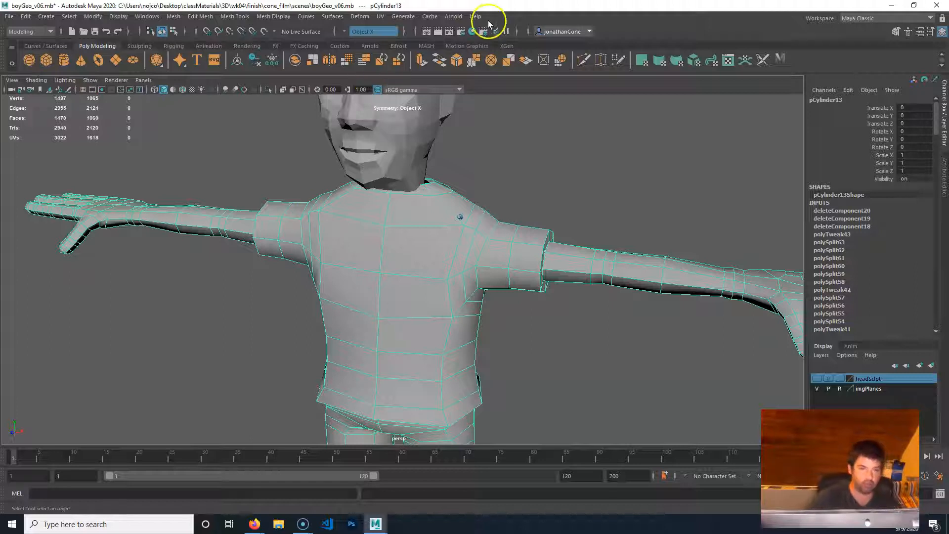
click(474, 30)
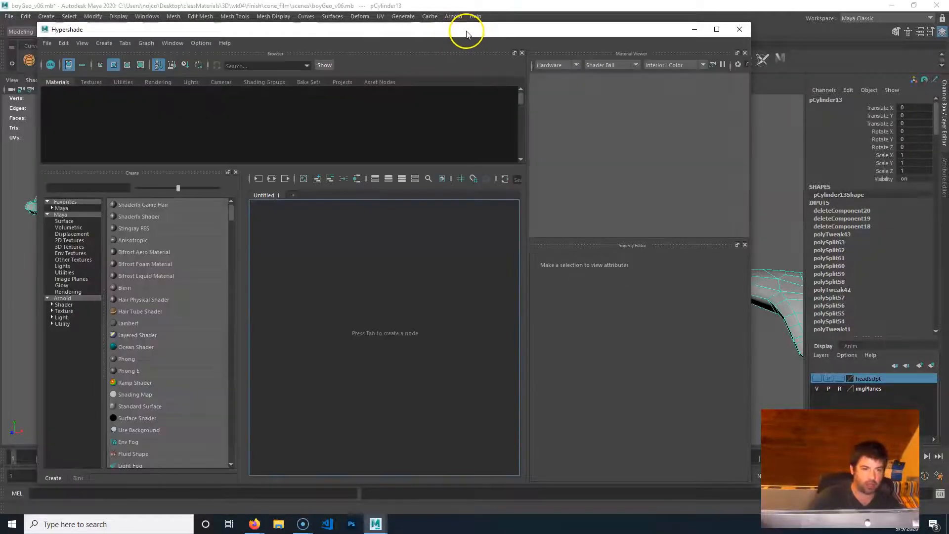
drag(466, 33, 889, 45)
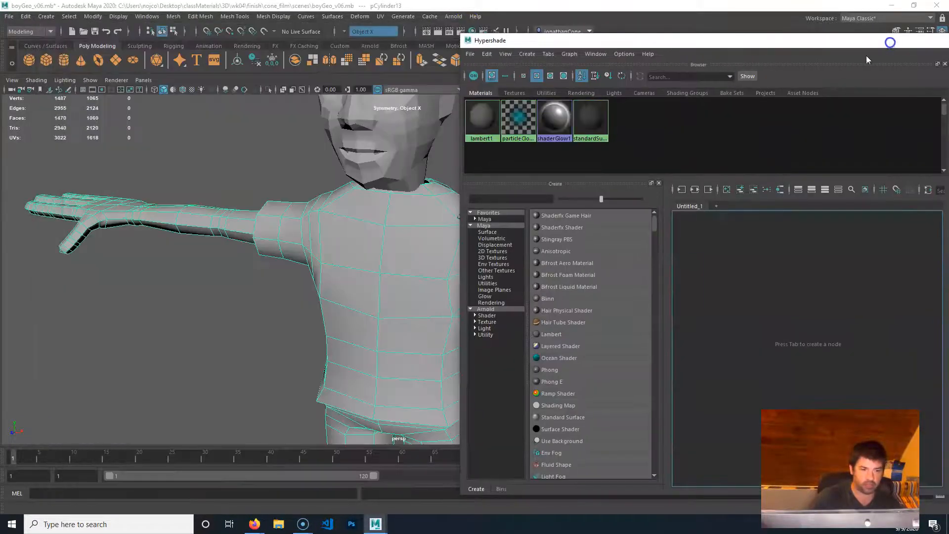
drag(735, 44, 362, 55)
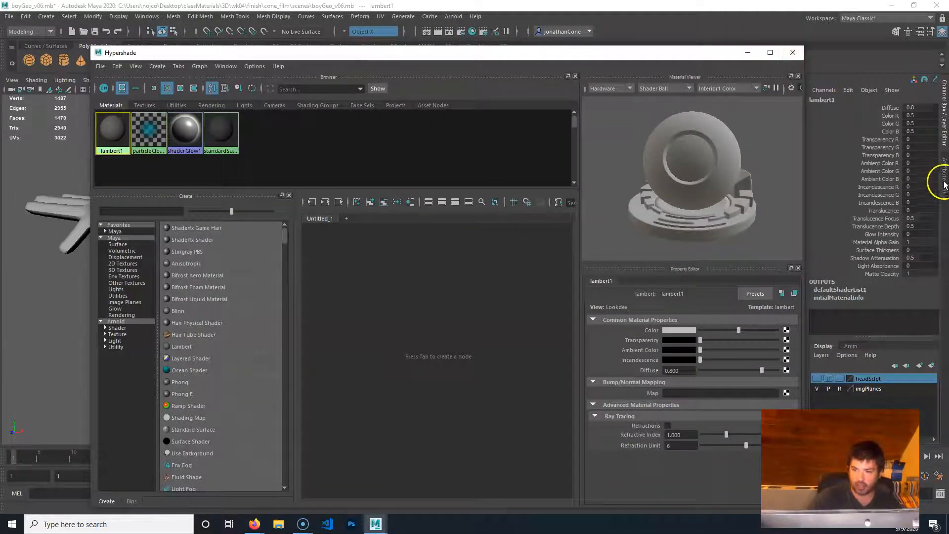
click(941, 179)
click(787, 53)
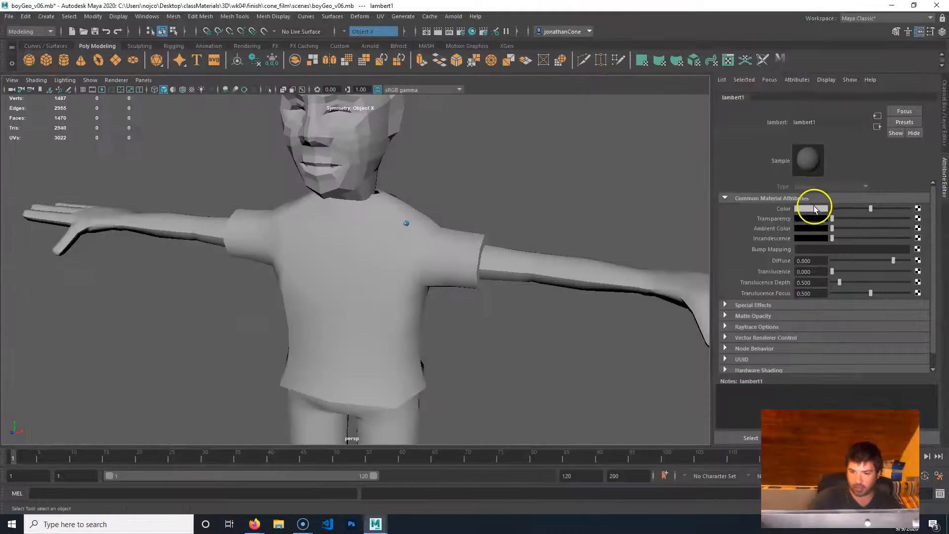
Set the lambert1 material's color to red.
click(811, 206)
click(780, 188)
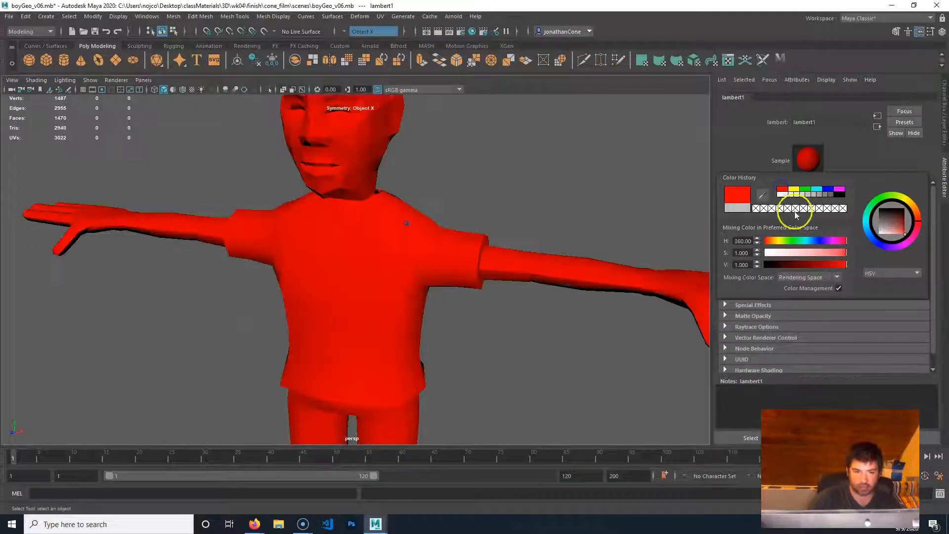
Map a Checker texture to lambert1's color and display textures in the viewport.
click(918, 208)
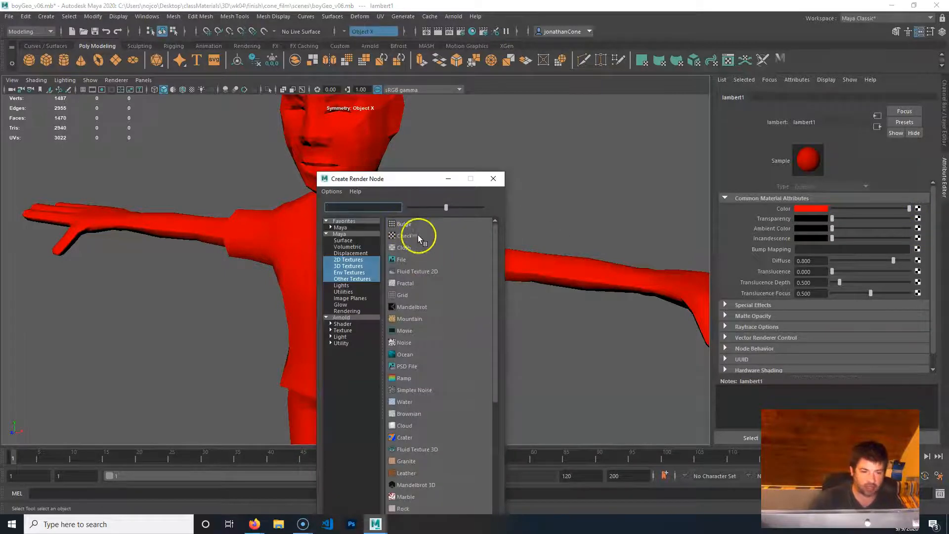
click(417, 235)
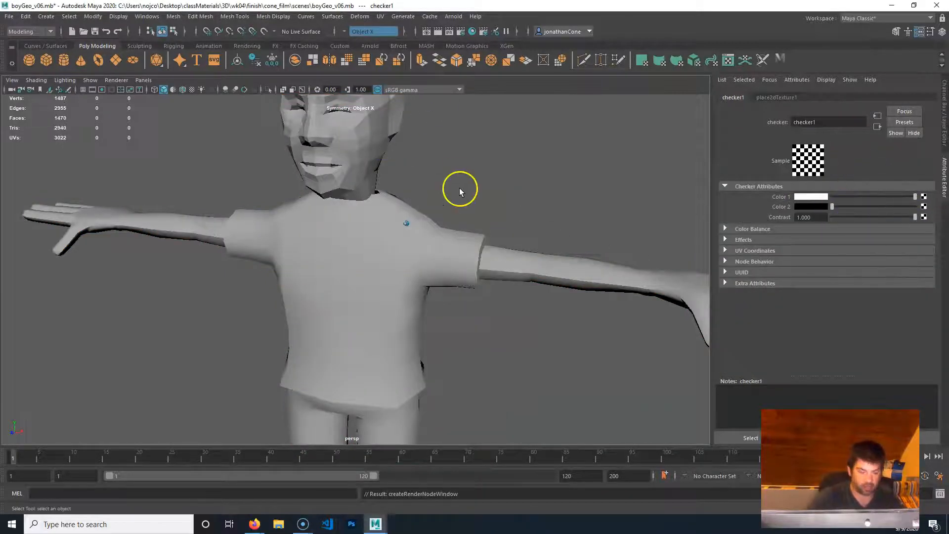
key(6)
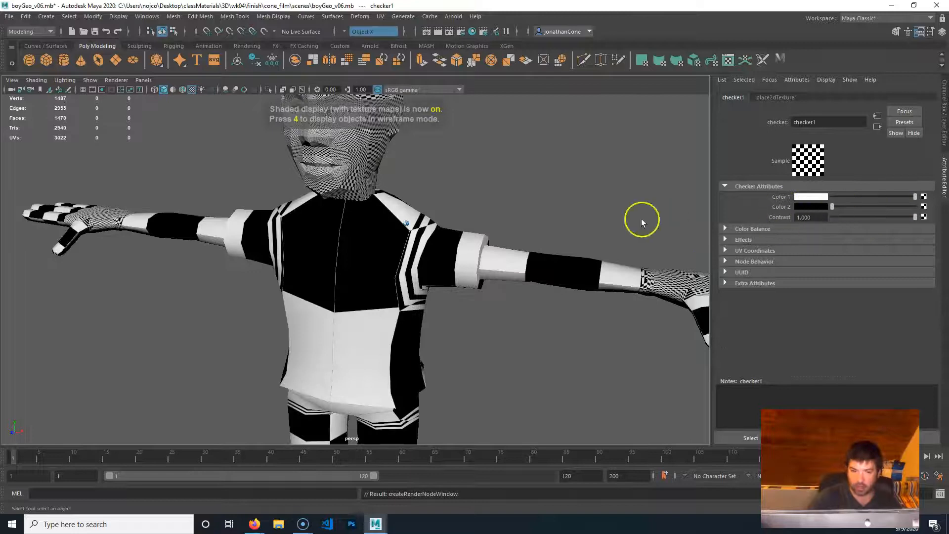
Examine how the checker pattern stretches across the boy's head, torso, arms and legs.
alt+middle_drag(458, 168, 477, 278)
alt+right_drag(307, 272, 222, 271)
alt+middle_drag(405, 213, 406, 152)
mouse_move(485, 256)
alt+mouse_down()
mouse_move(231, 265)
mouse_move(247, 323)
mouse_move(449, 313)
mouse_move(536, 267)
mouse_move(502, 252)
alt+mouse_up()
alt+middle_drag(502, 252, 402, 246)
alt+right_drag(293, 253, 362, 247)
alt+middle_drag(394, 247, 387, 284)
click(388, 284)
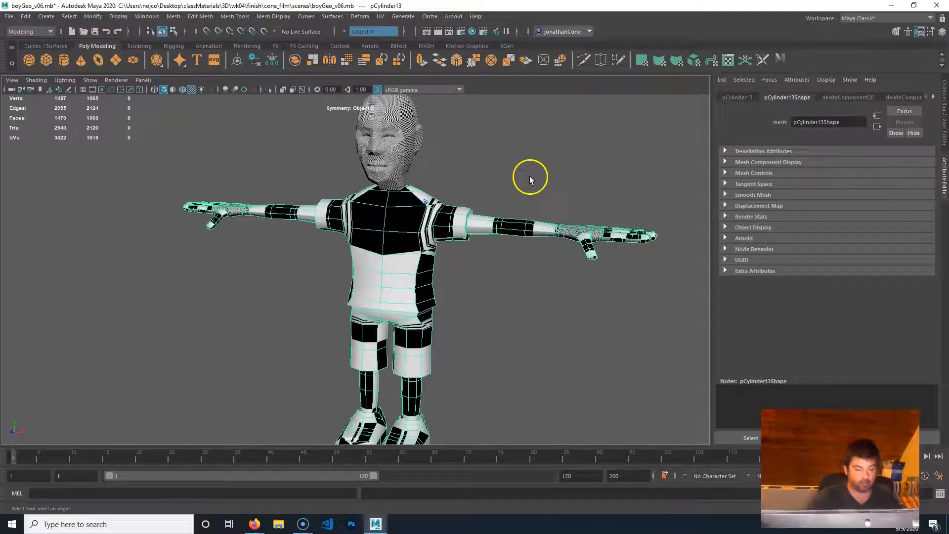
key(ctrl+z)
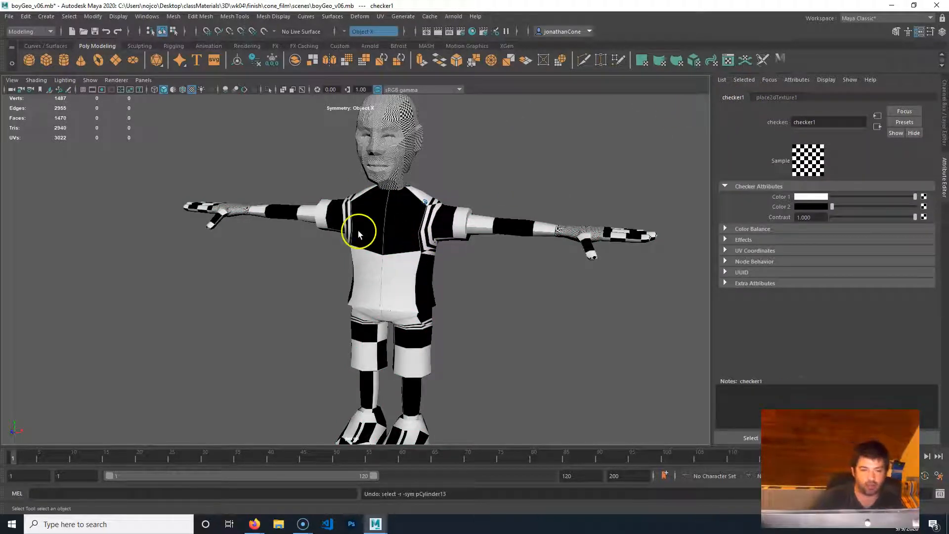
Switch the body mesh to vertex selection and open the UV Editor beside the character.
click(373, 237)
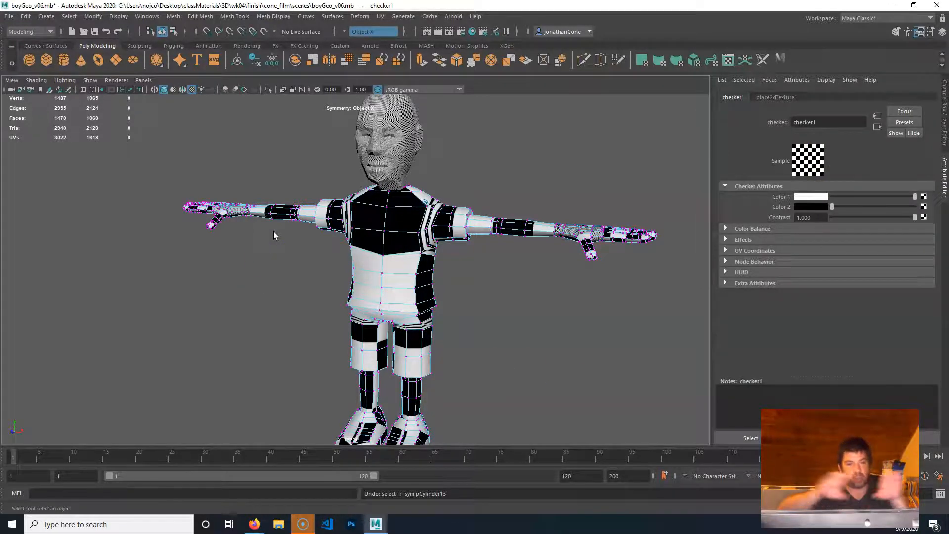
alt+drag(360, 195, 462, 174)
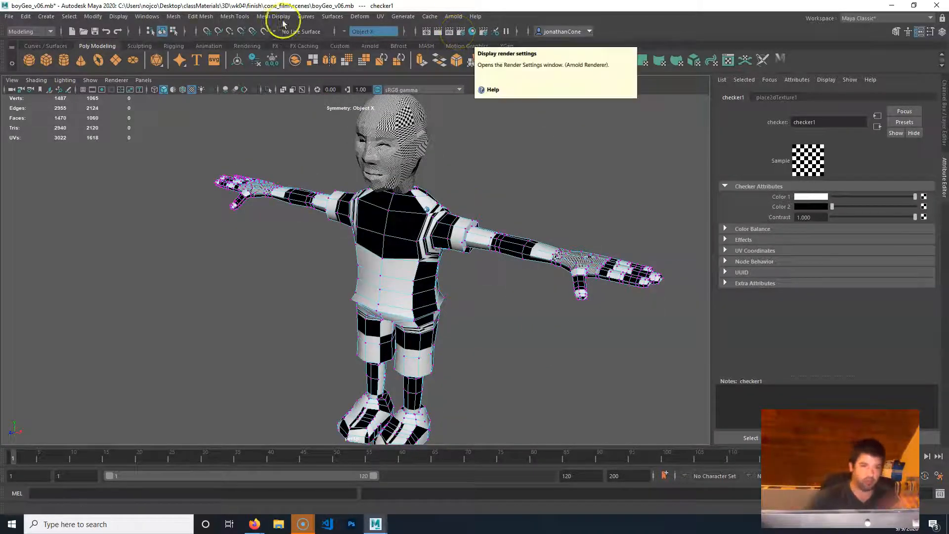
click(379, 16)
click(408, 31)
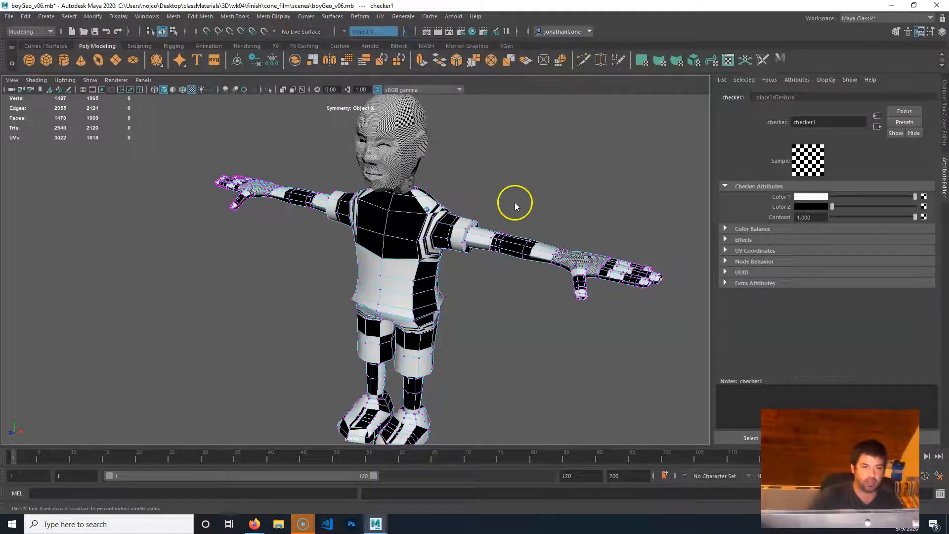
drag(447, 70, 822, 73)
alt+middle_drag(360, 231, 191, 212)
Select the upper-arm vertices and then a single shoulder vertex to compare their locations in the UV layout.
drag(253, 241, 337, 144)
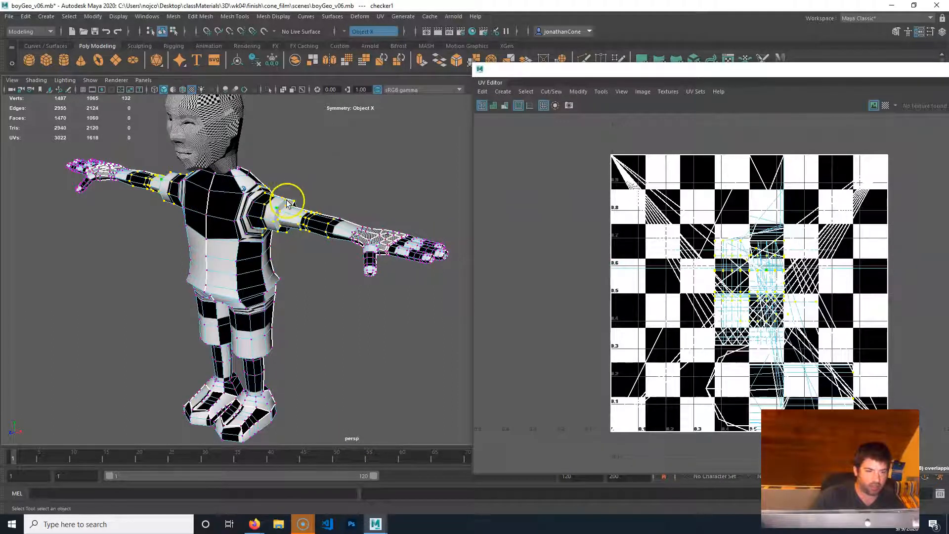
alt+middle_drag(726, 246, 651, 228)
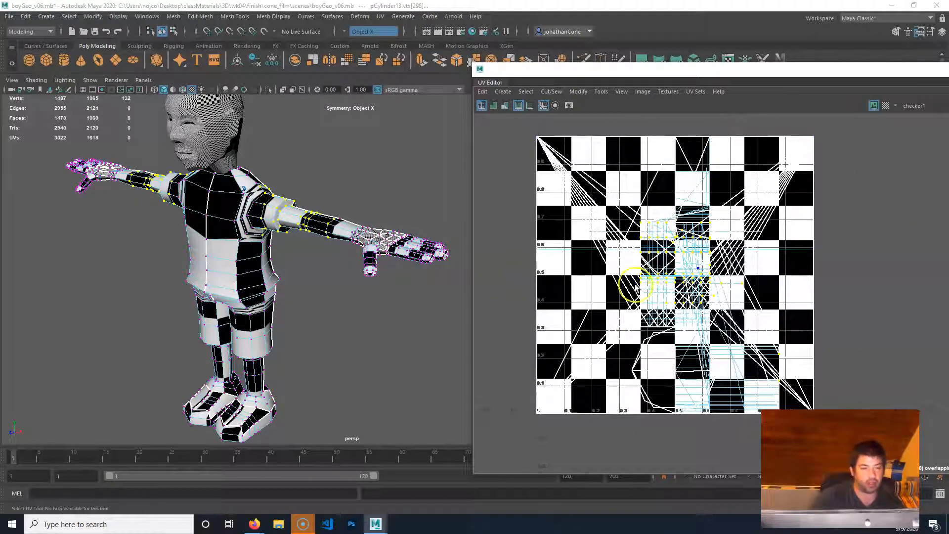
click(262, 207)
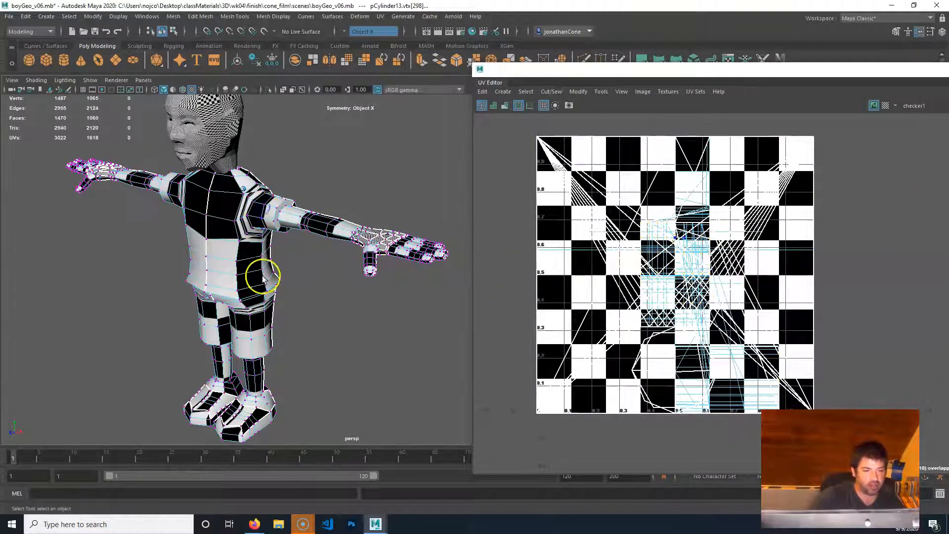
click(269, 201)
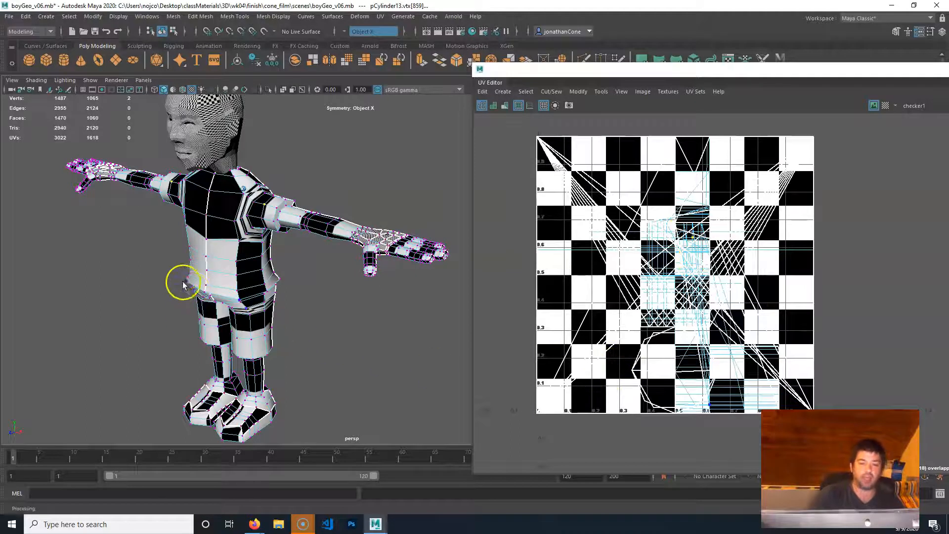
alt+middle_drag(178, 323, 220, 337)
alt+right_drag(295, 315, 156, 314)
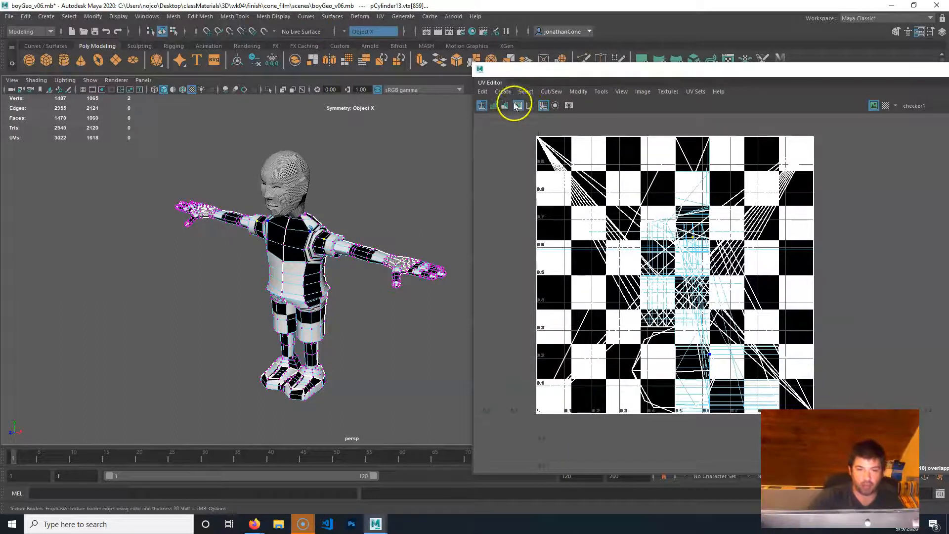
Toggle the grid and the texture borders off and back on in the UV Editor.
click(543, 105)
click(542, 105)
click(515, 106)
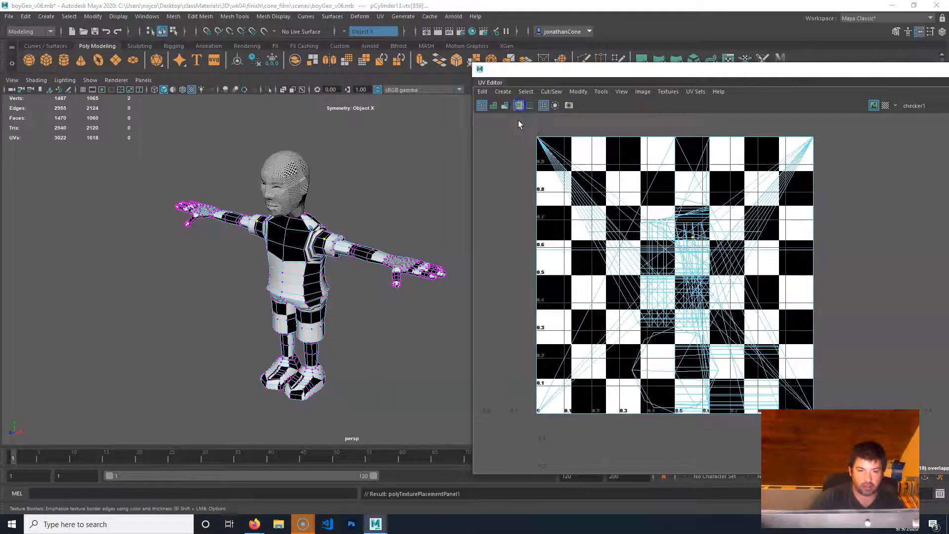
click(518, 106)
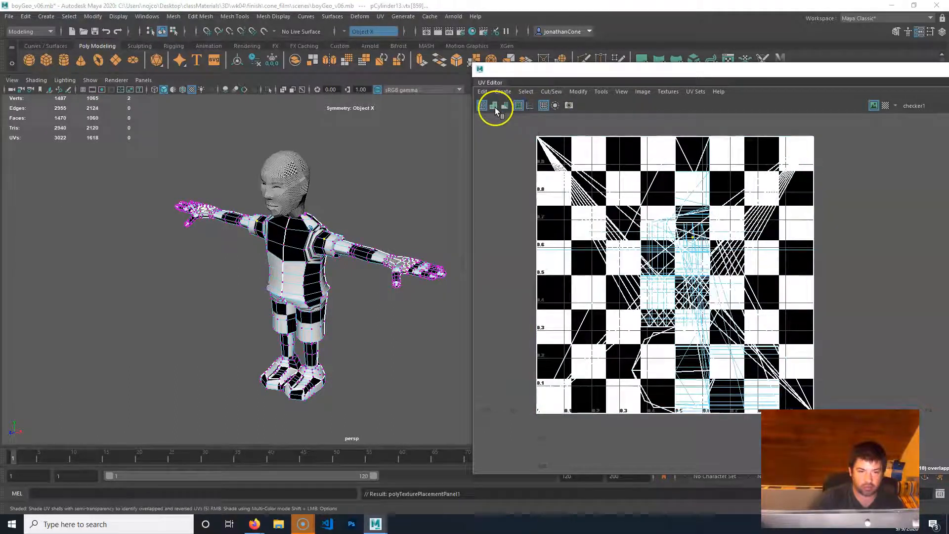
Hide the checker image behind the UVs and move the UV Editor window to reveal more of the UV Toolkit.
click(887, 108)
click(885, 107)
click(873, 107)
drag(854, 70, 739, 60)
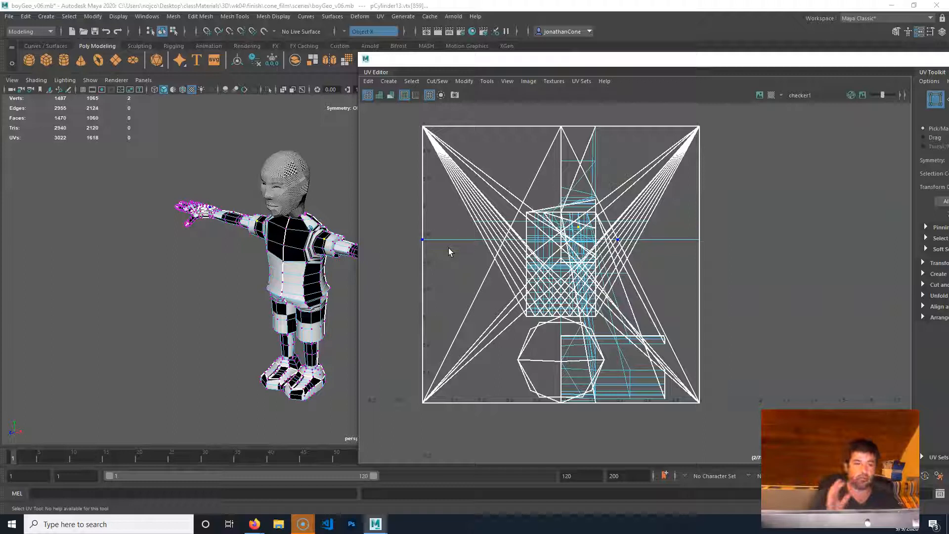
Create a polygon cube and move it clear of the character to show its UV layout.
click(46, 60)
alt+middle_drag(272, 310, 141, 287)
alt+right_drag(209, 333, 32, 267)
alt+middle_drag(151, 239, 162, 257)
drag(242, 289, 110, 354)
alt+middle_drag(110, 351, 212, 308)
alt+right_drag(142, 275, 258, 315)
alt+middle_drag(258, 316, 353, 301)
alt+right_drag(98, 307, 192, 313)
alt+middle_drag(116, 305, 191, 281)
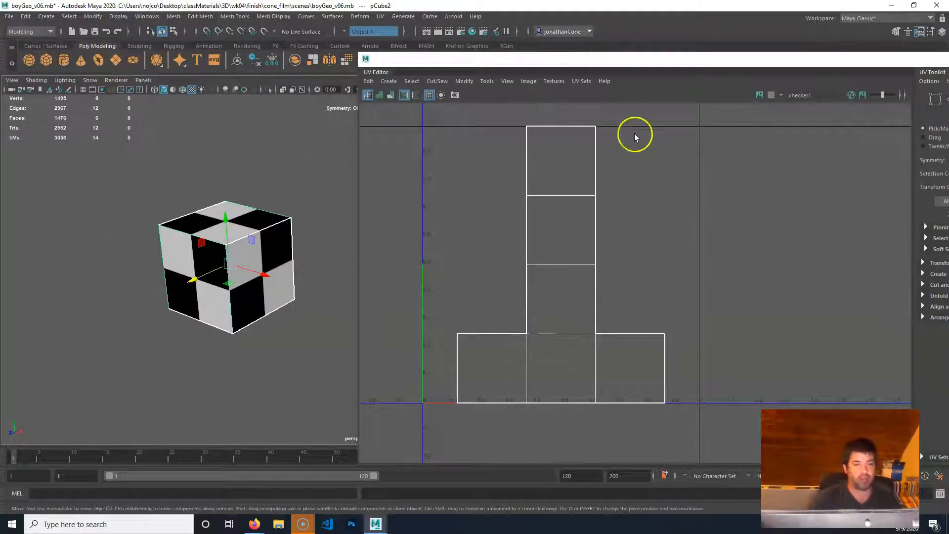
Switch the cube to face selection and select its front face.
click(200, 256)
click(177, 328)
click(206, 269)
right_drag(194, 294, 194, 277)
right_click(201, 276)
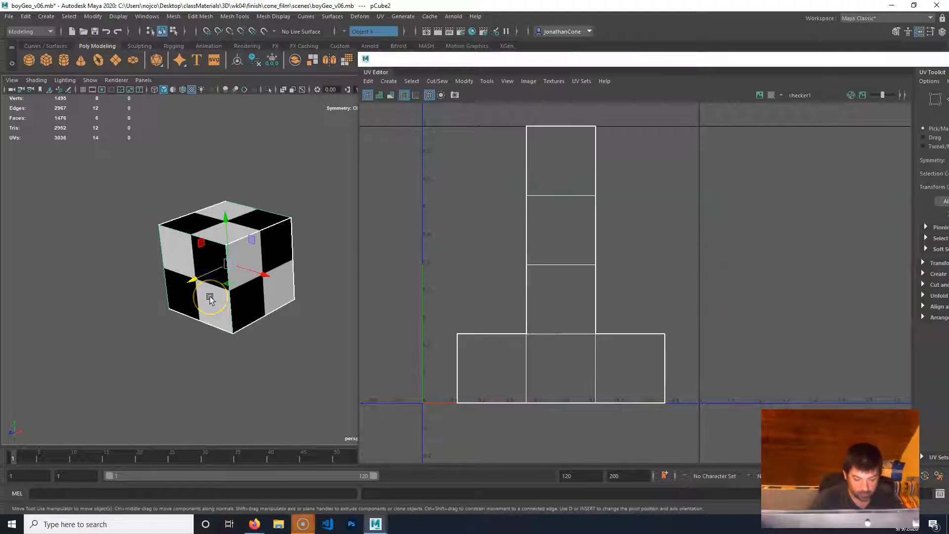
key(F11)
click(221, 322)
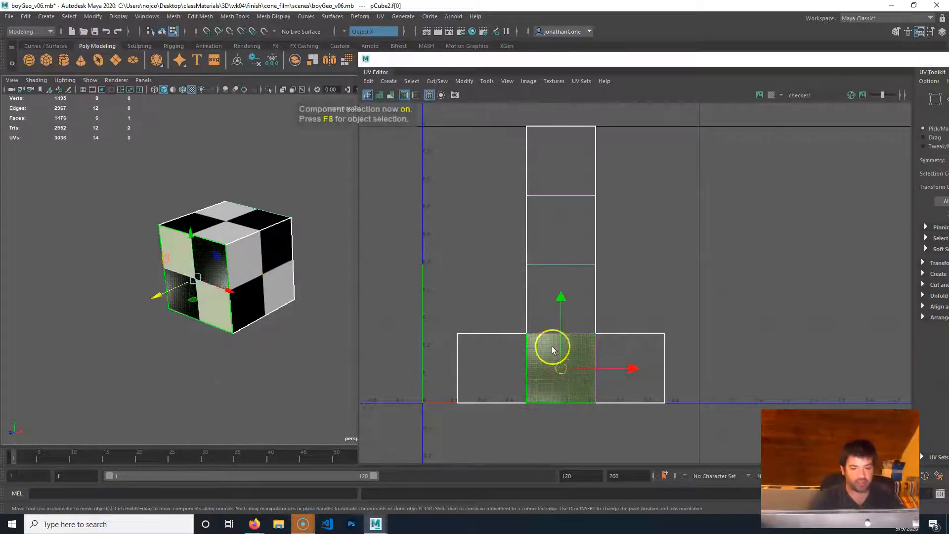
Select the cube's top, back, bottom and side faces in the UV layout to match them with the 3D cube.
click(584, 314)
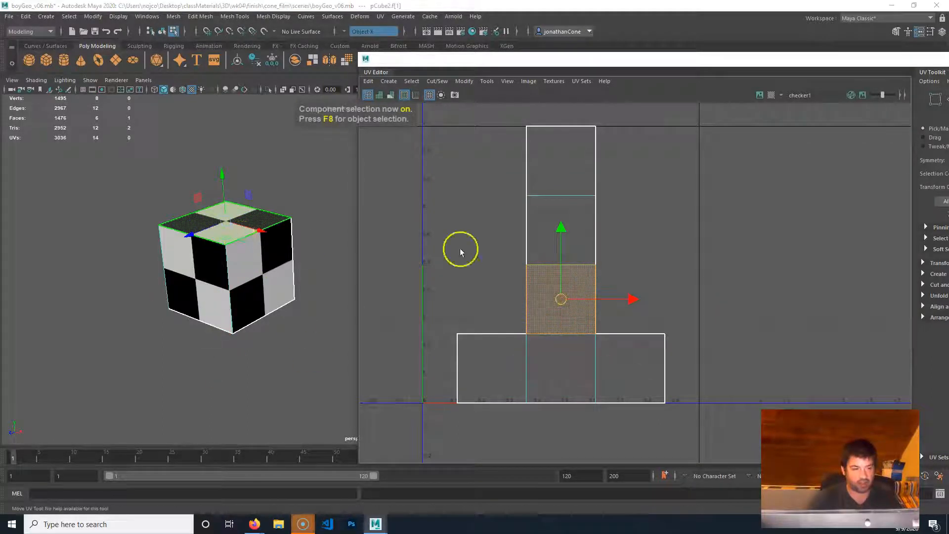
click(580, 218)
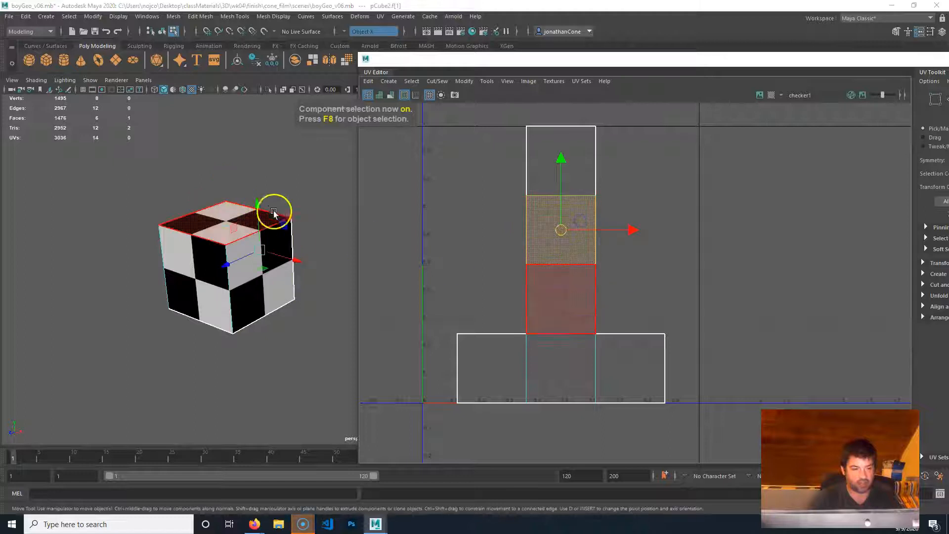
click(586, 180)
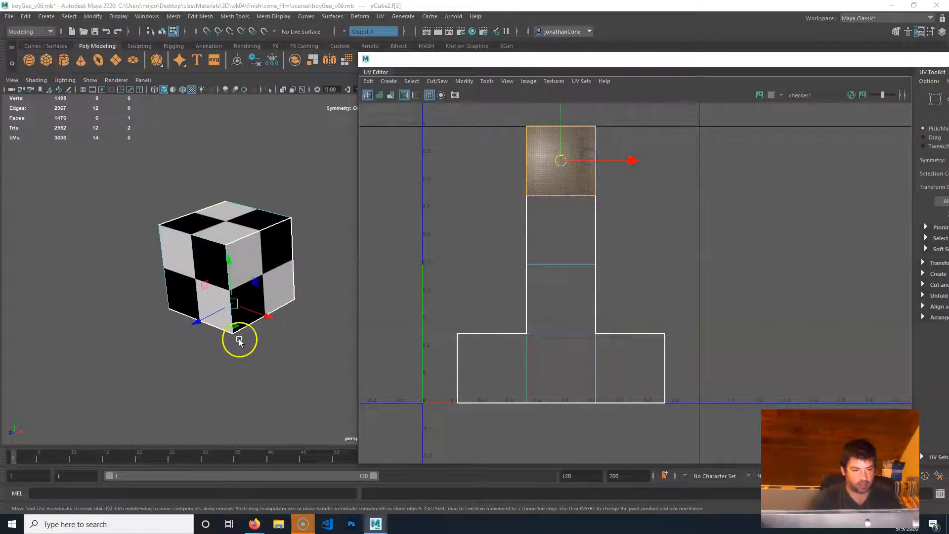
click(482, 351)
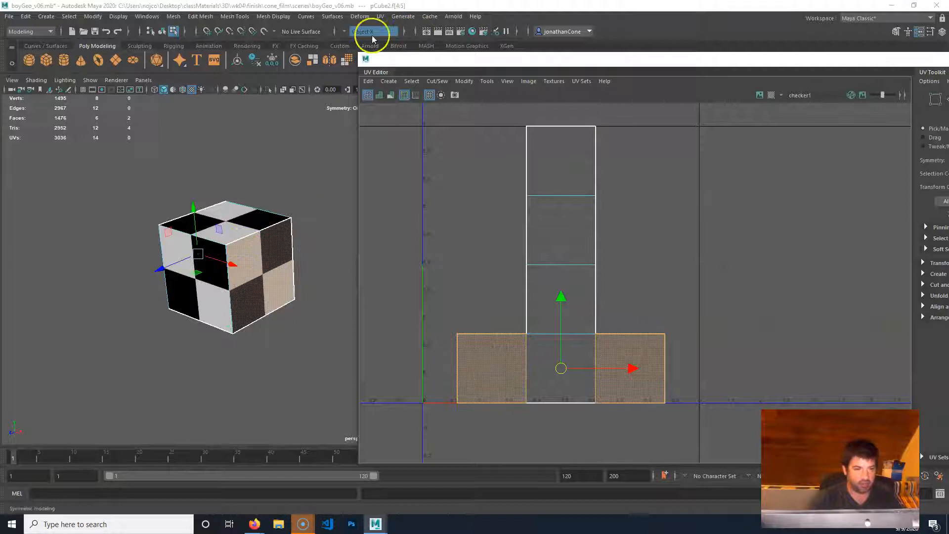
Select the cube's top and back faces in the UV layout, then switch the cube to UV selection.
click(576, 281)
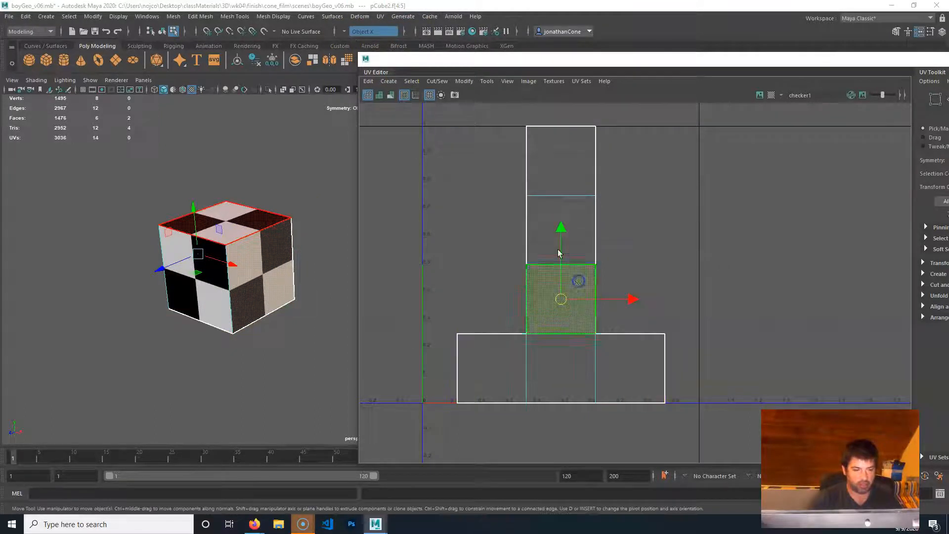
click(568, 203)
right_drag(540, 307, 514, 270)
right_drag(532, 323, 447, 288)
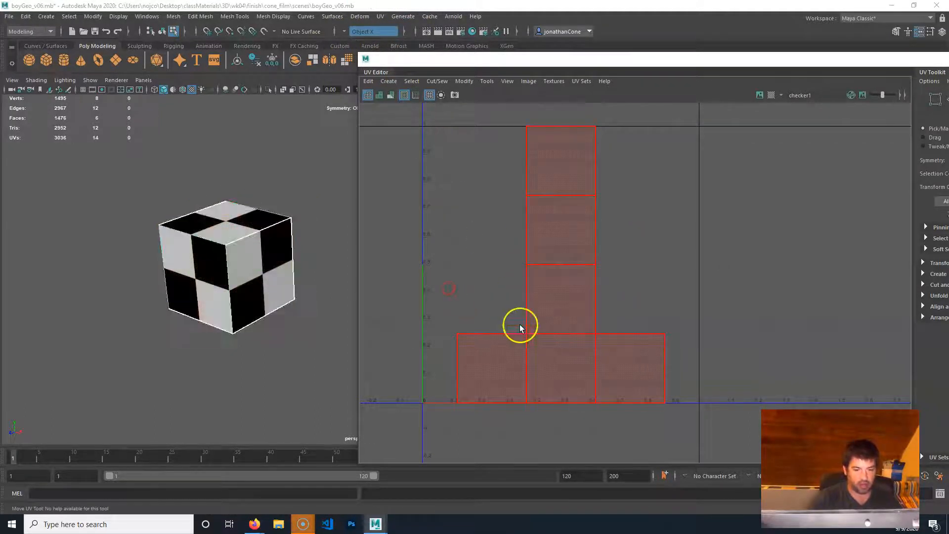
right_drag(514, 346, 557, 346)
Select UVs and matching corner points of the cube to compare its 3D corners with the UV layout.
drag(481, 355, 568, 284)
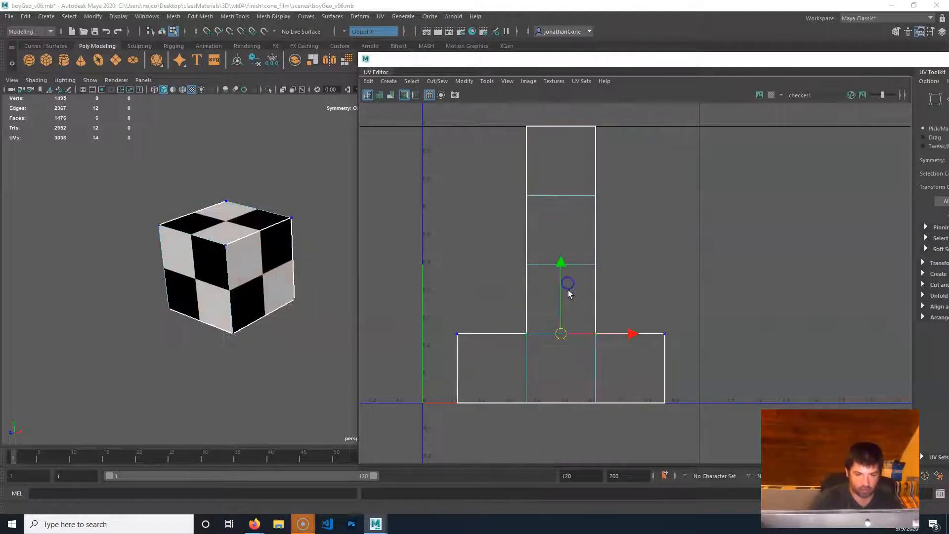
click(231, 249)
click(222, 198)
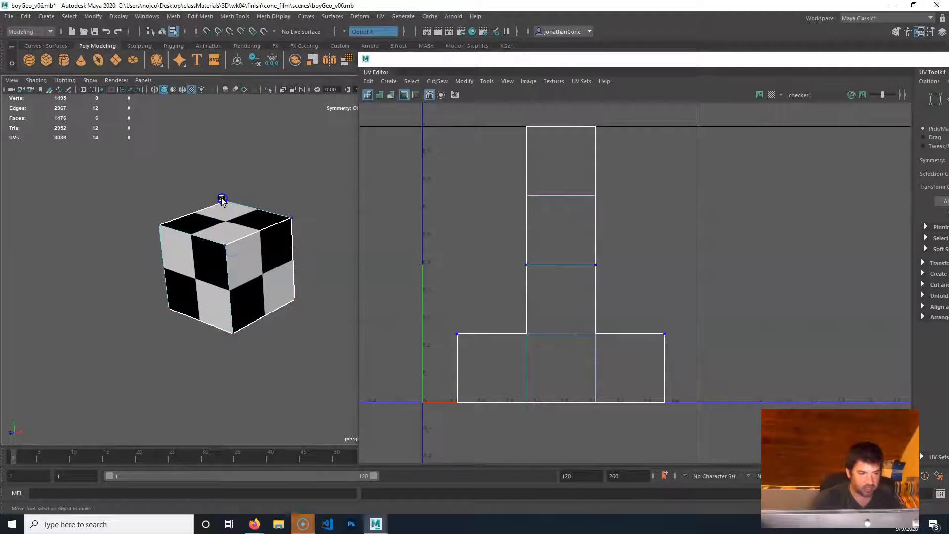
click(229, 332)
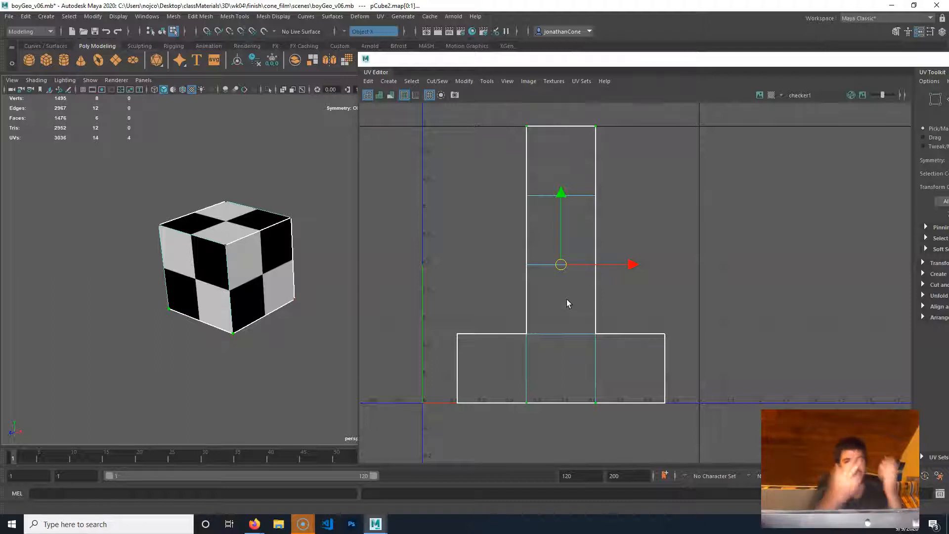
Delete the example cube and close the UV Editor.
click(492, 212)
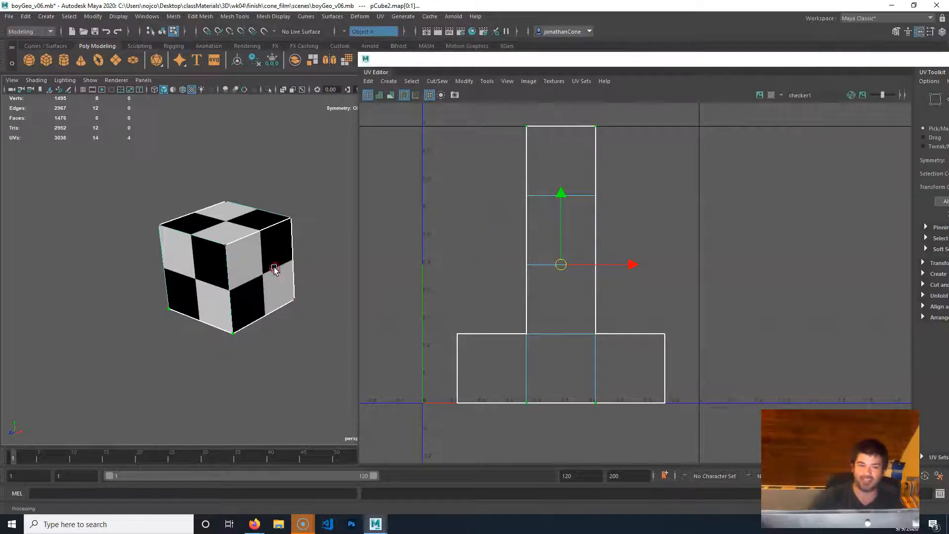
key(Delete)
drag(912, 58, 507, 70)
click(643, 70)
Select the boy's body mesh and delete all construction history in the scene.
scroll(610, 224, down, 2)
alt+right_drag(611, 225, 517, 176)
alt+middle_drag(517, 176, 452, 225)
click(452, 226)
alt+drag(386, 273, 395, 261)
scroll(395, 260, up, 3)
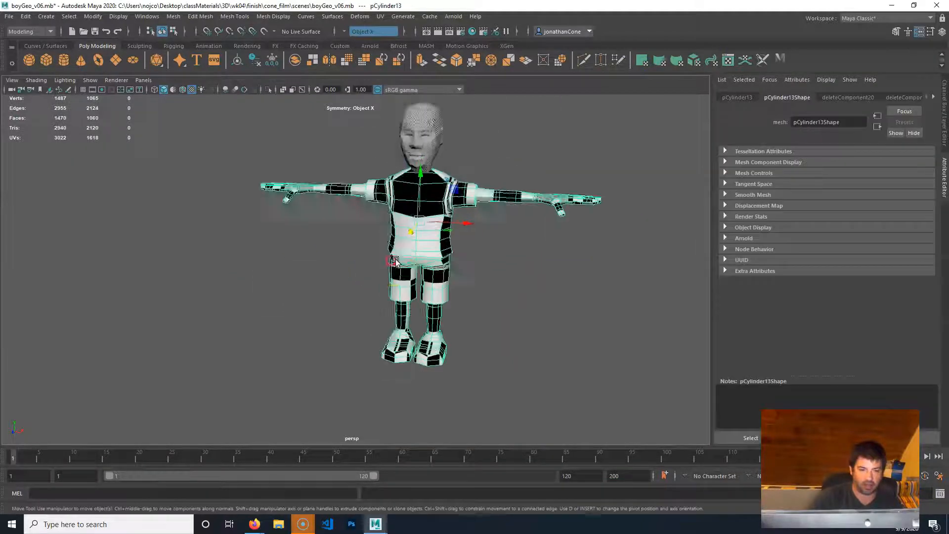
click(942, 106)
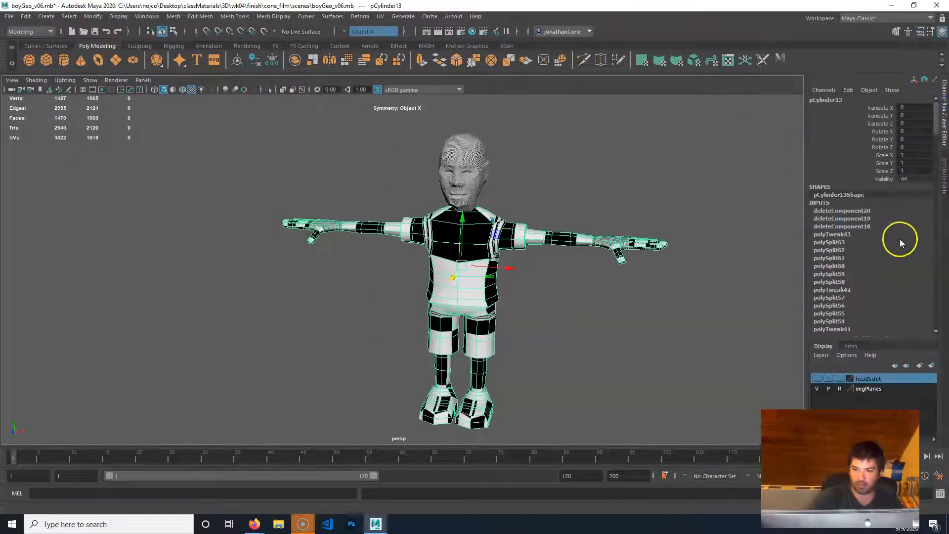
click(26, 18)
mouse_move(139, 142)
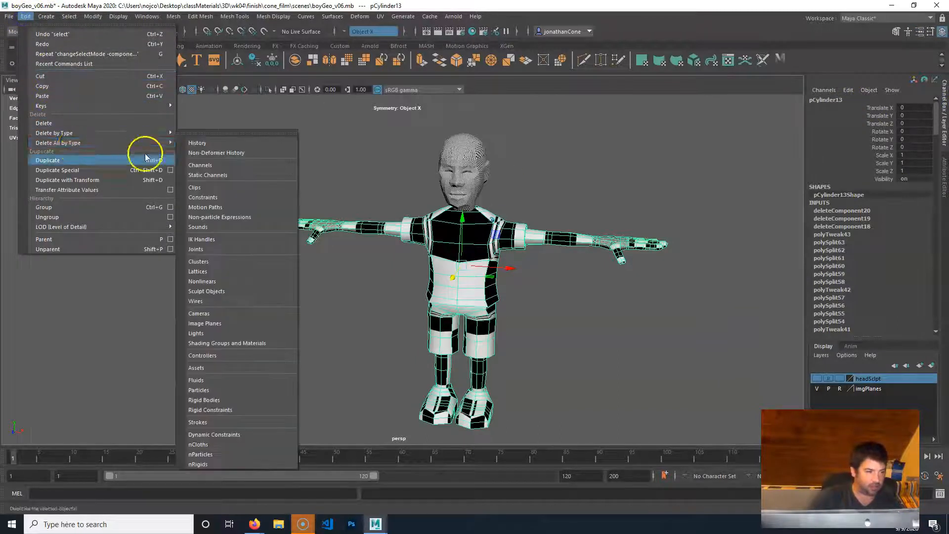
click(218, 147)
Break the checker texture's connection to the Color attribute of lambert1.
click(943, 178)
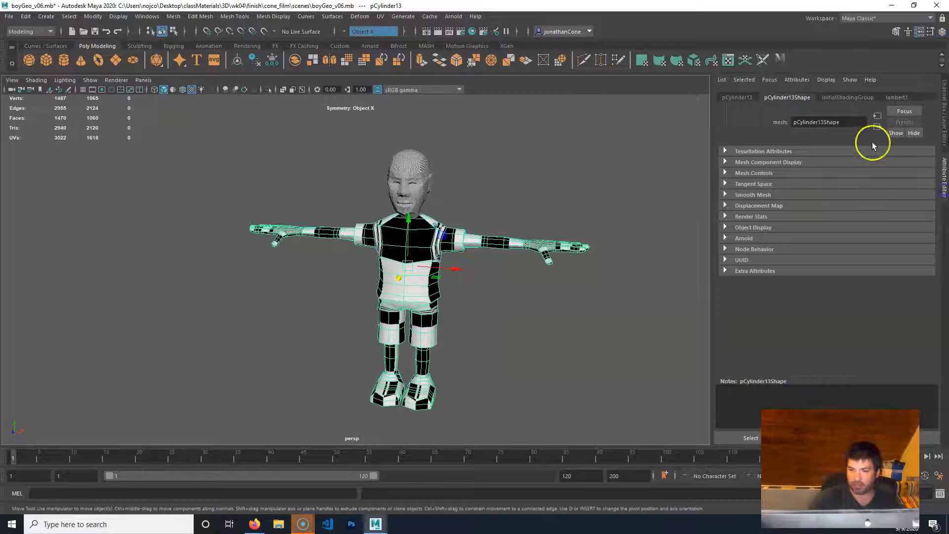
click(897, 97)
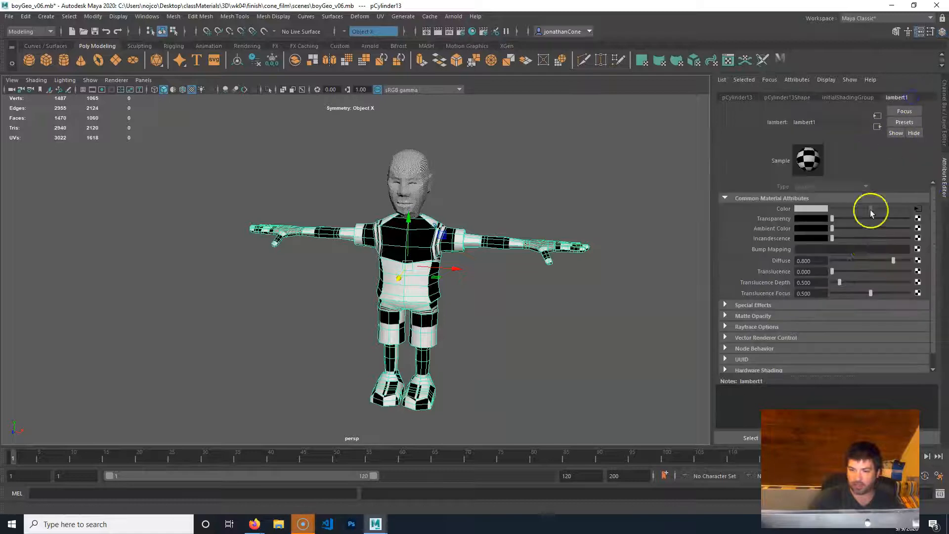
right_click(783, 210)
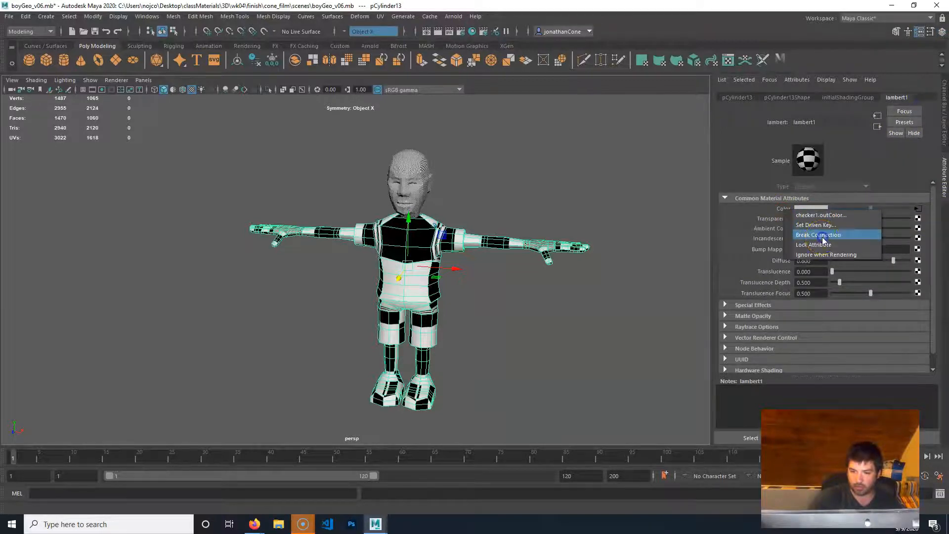
click(818, 233)
Select the boy's head and body meshes together and combine them into one mesh.
click(476, 286)
scroll(396, 278, up, 4)
click(377, 373)
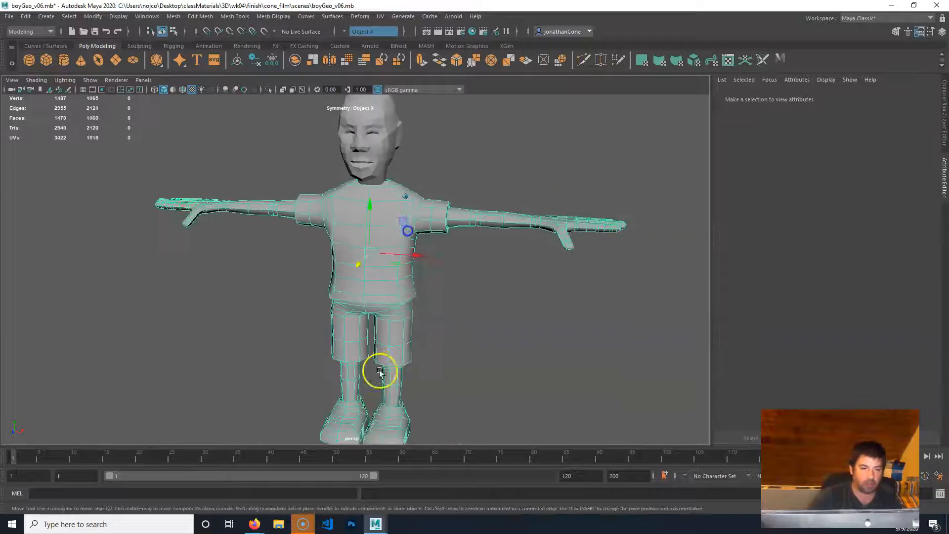
scroll(392, 219, down, 4)
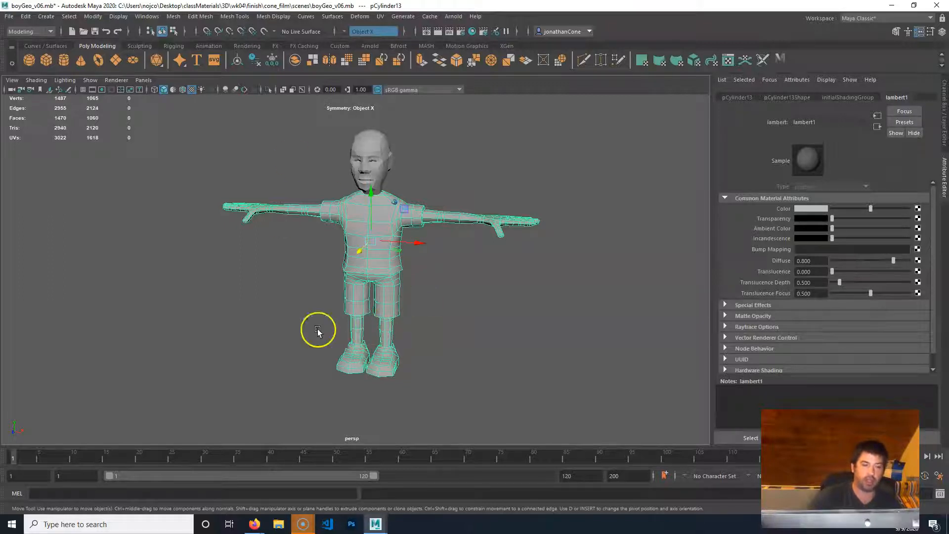
alt+drag(381, 295, 399, 303)
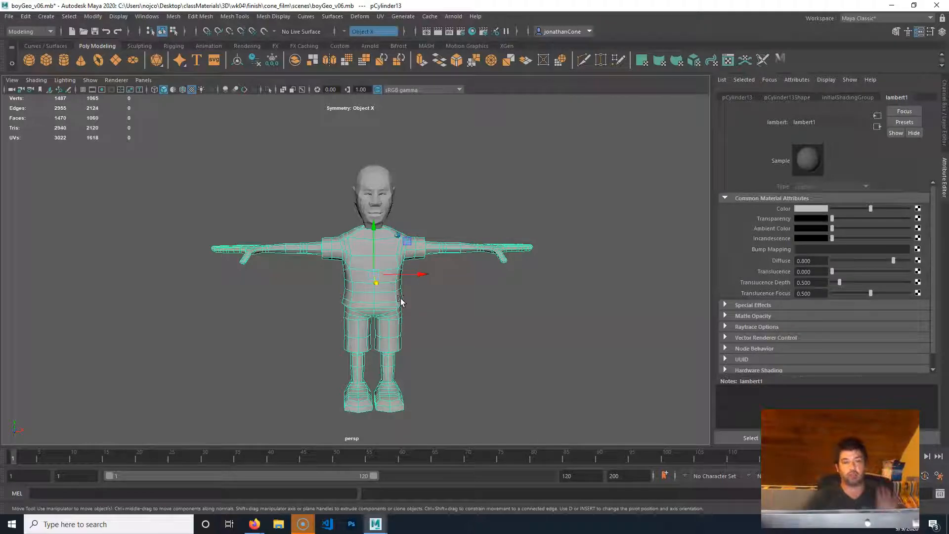
alt+middle_drag(416, 321, 422, 326)
alt+right_drag(348, 322, 387, 321)
alt+middle_drag(380, 321, 357, 288)
drag(159, 331, 514, 106)
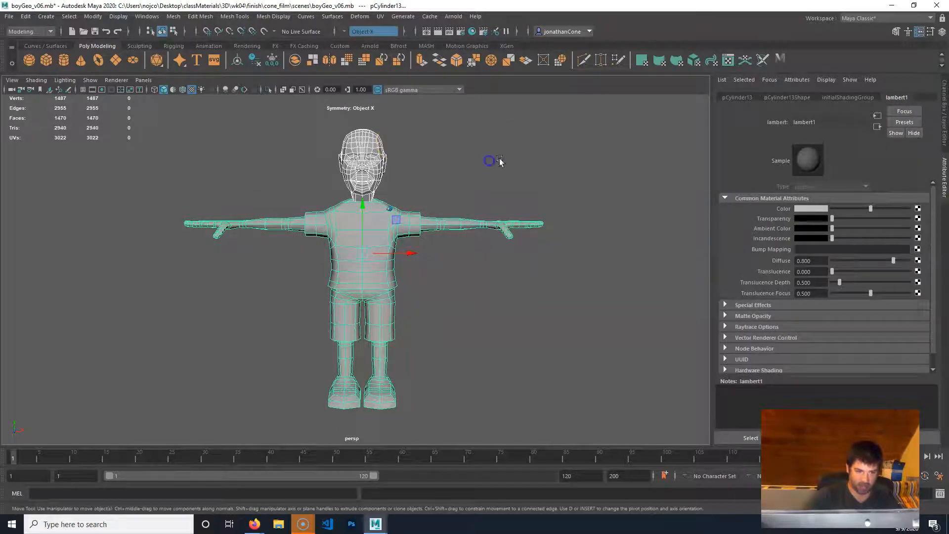
click(295, 60)
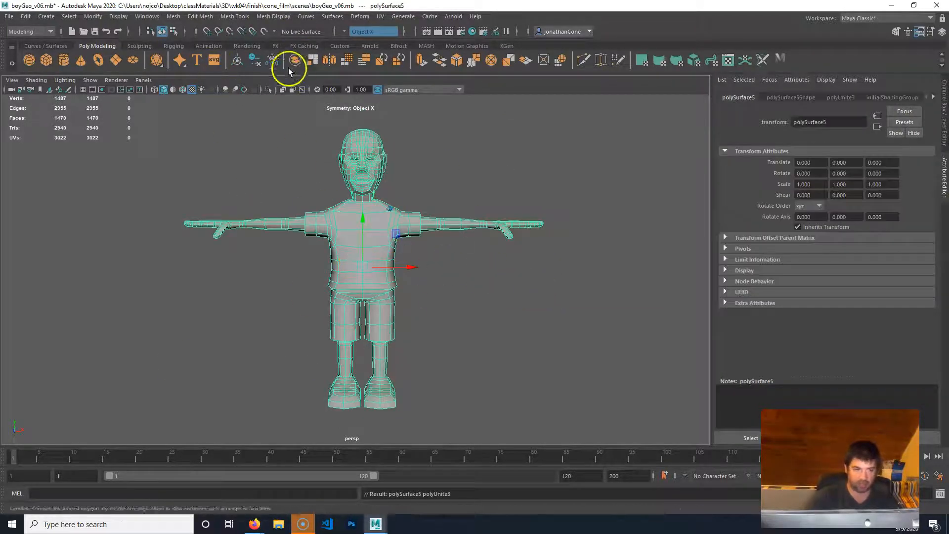
Reselect the combined mesh as a single object and show it in the full-size front view.
click(435, 277)
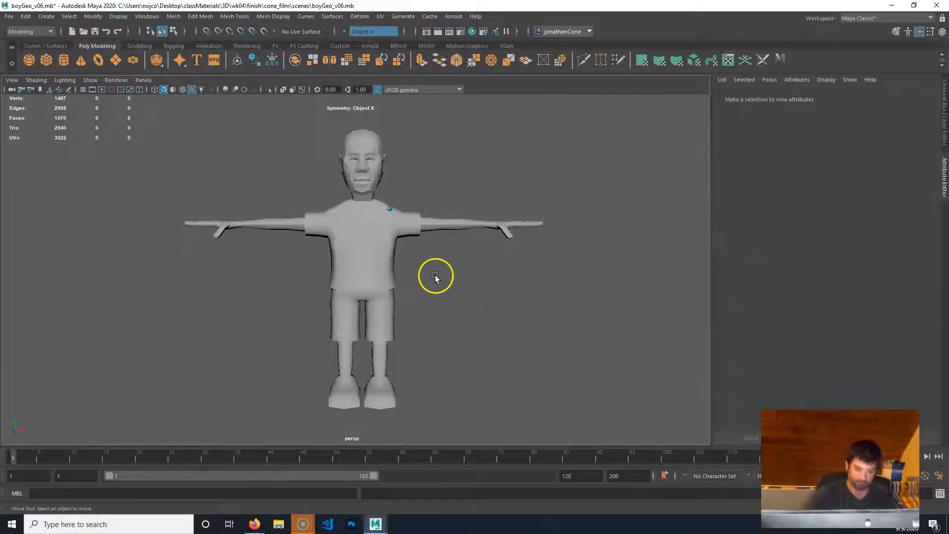
drag(300, 272, 403, 172)
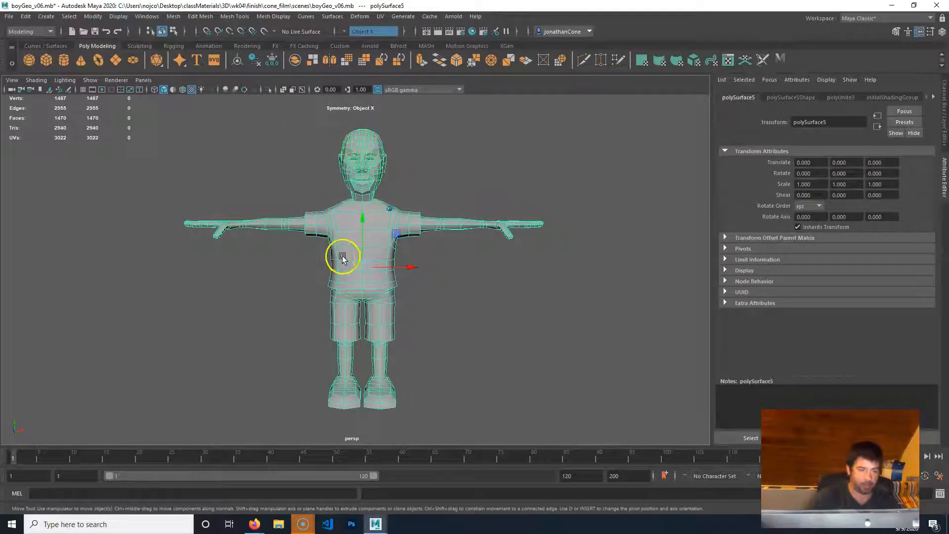
alt+middle_drag(372, 282, 385, 285)
key(space)
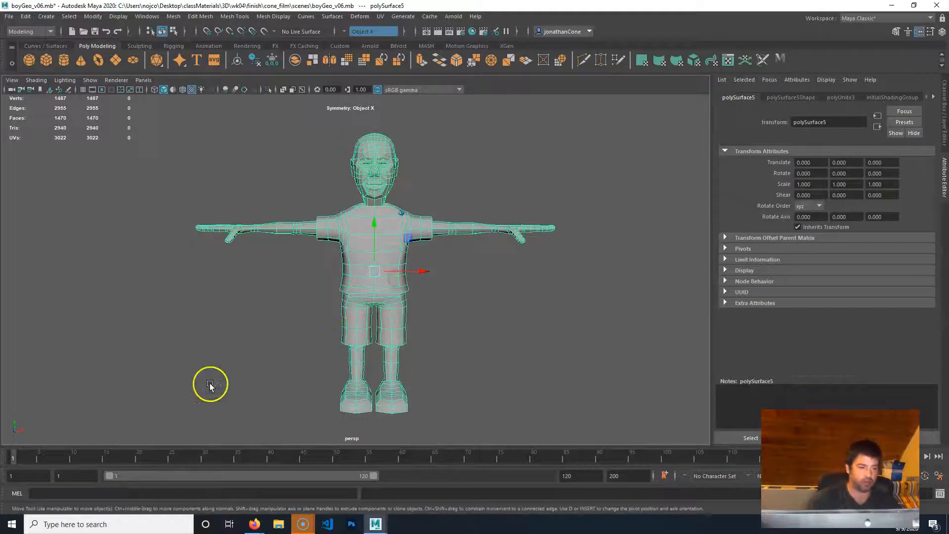
key(space)
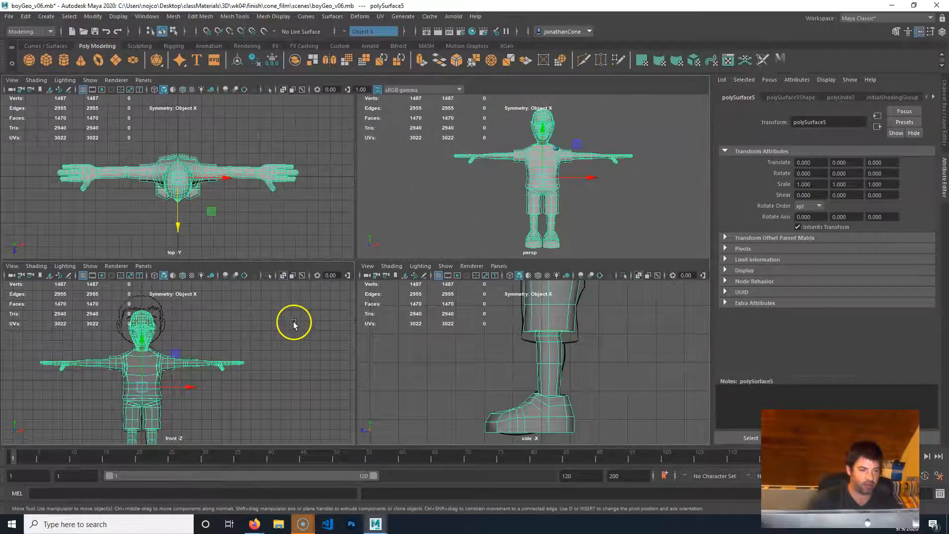
key(space)
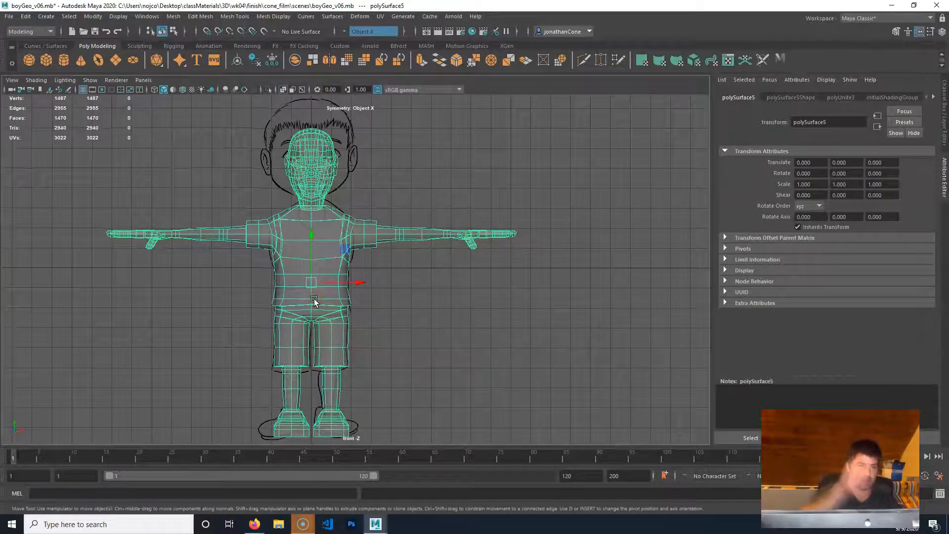
Choose the Modeling menu set, open the UV Editor and place it beside the front view of the boy.
click(360, 16)
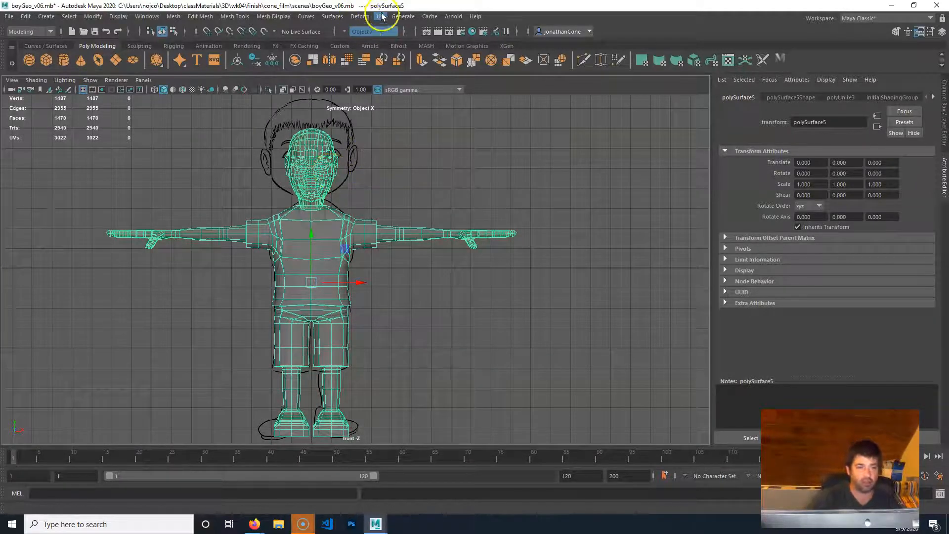
click(28, 31)
click(28, 31)
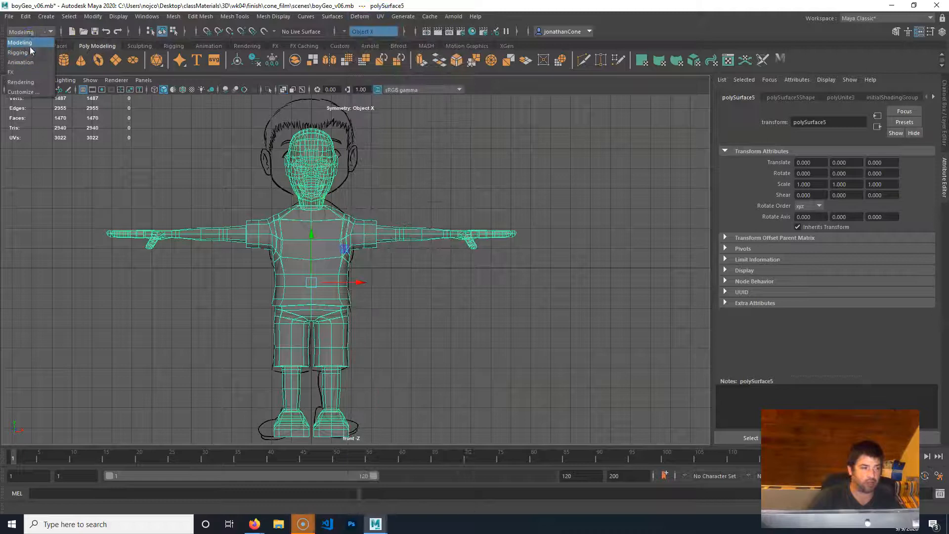
click(43, 43)
click(380, 16)
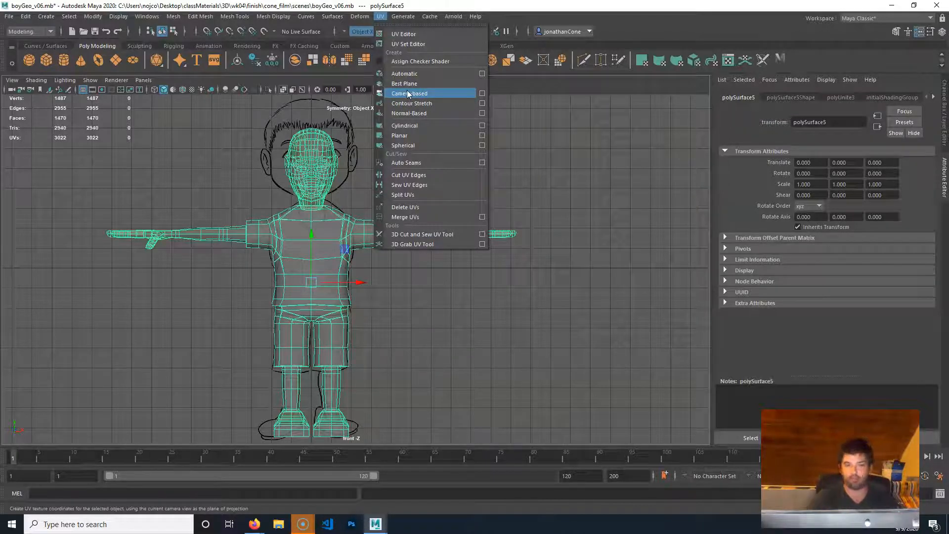
click(380, 17)
click(381, 16)
click(395, 34)
drag(360, 67, 871, 88)
Apply a camera-based UV projection to the combined mesh from the front view.
click(380, 16)
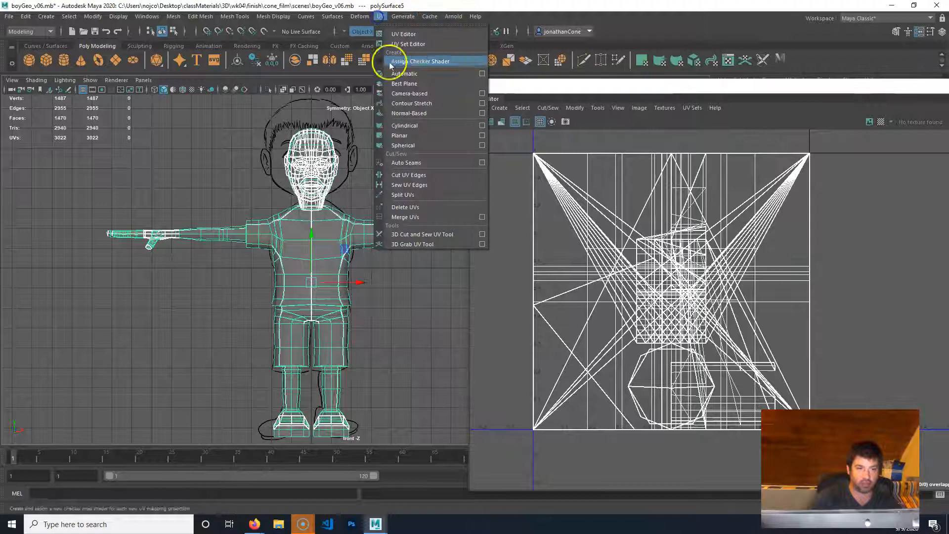
click(416, 94)
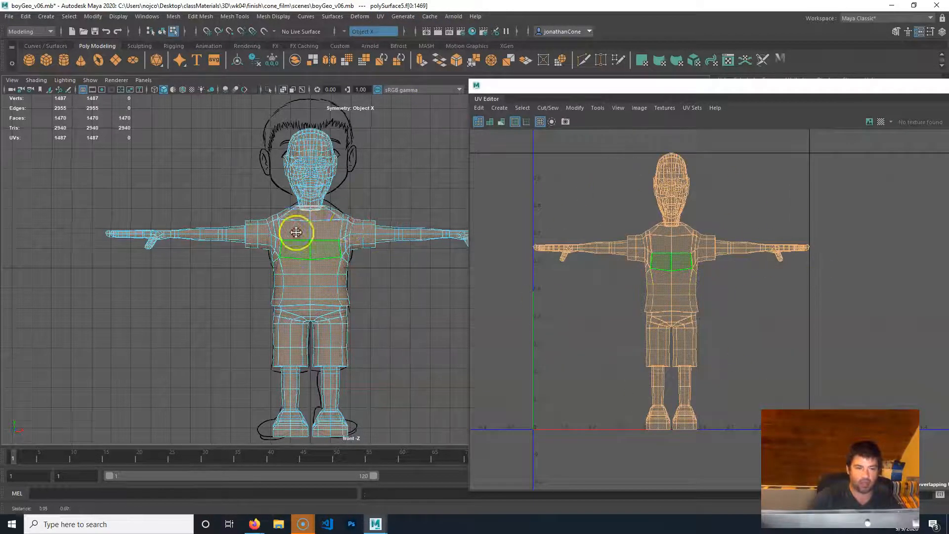
alt+middle_drag(295, 231, 222, 241)
Move the UV Editor out of the way, return to the perspective view and examine the boy from the side.
drag(701, 90, 699, 343)
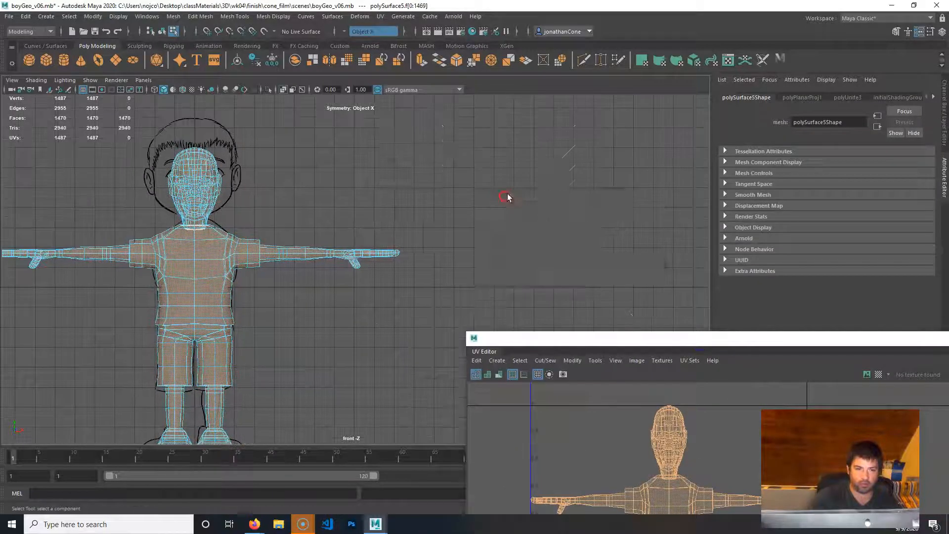
key(space)
key(space)
alt+drag(582, 223, 502, 245)
alt+right_drag(502, 246, 122, 250)
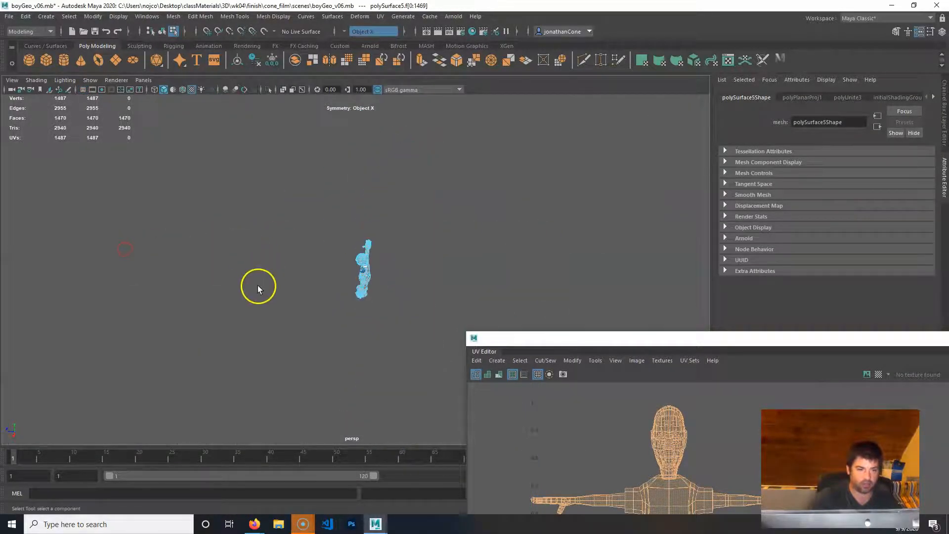
alt+right_drag(256, 284, 346, 262)
alt+drag(346, 263, 385, 242)
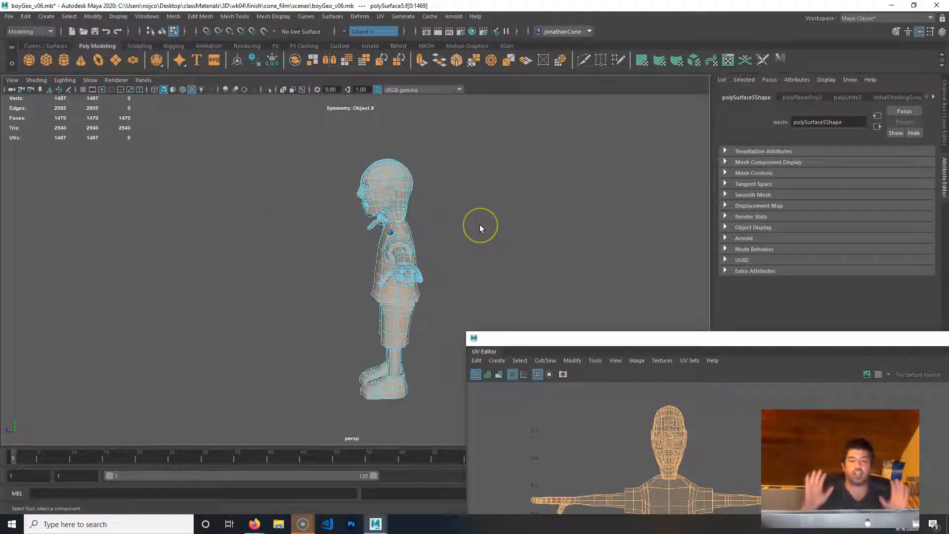
Place the UV Editor beside the perspective view so the boy and his projected UVs can be compared.
drag(692, 345, 547, 67)
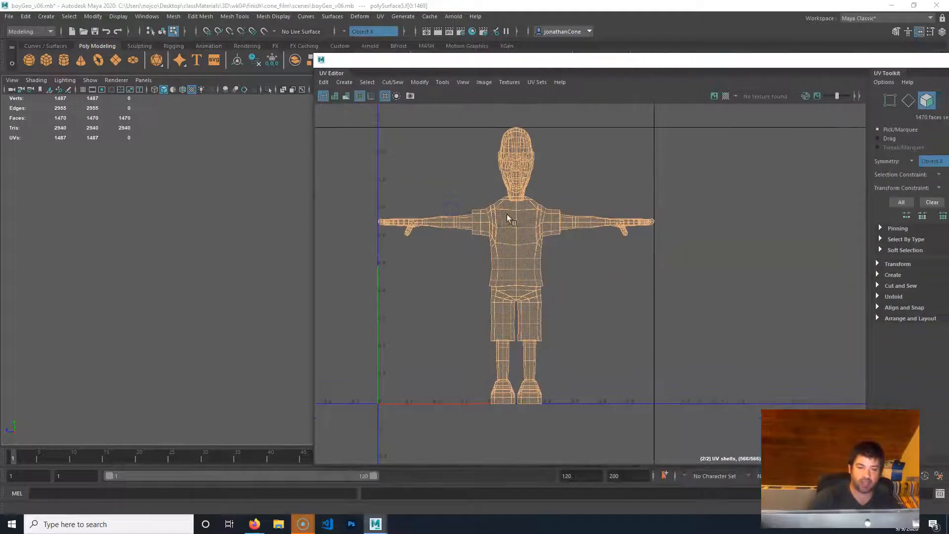
drag(823, 68, 896, 66)
alt+middle_drag(306, 220, 223, 202)
alt+drag(222, 202, 335, 202)
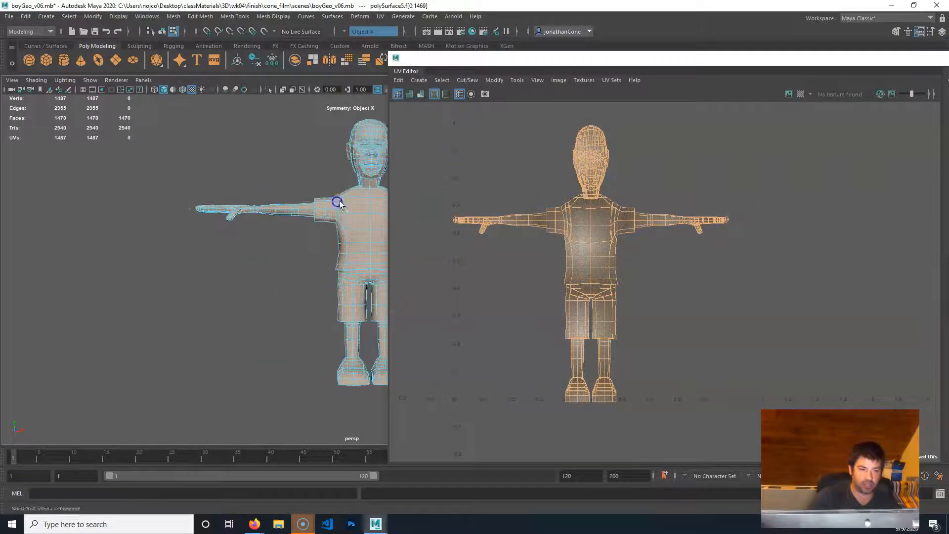
alt+middle_drag(336, 202, 283, 212)
Select faces on the shirt's back and front in turn to compare where they fall in the UV layout.
alt+drag(275, 227, 275, 290)
click(286, 286)
alt+drag(263, 347, 251, 249)
click(261, 225)
click(276, 255)
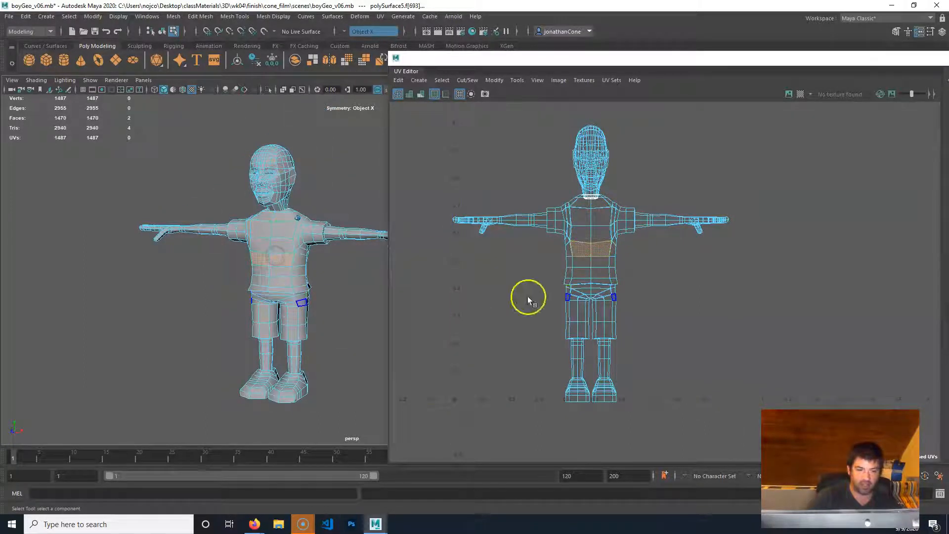
alt+drag(273, 228, 276, 299)
click(289, 292)
click(601, 263)
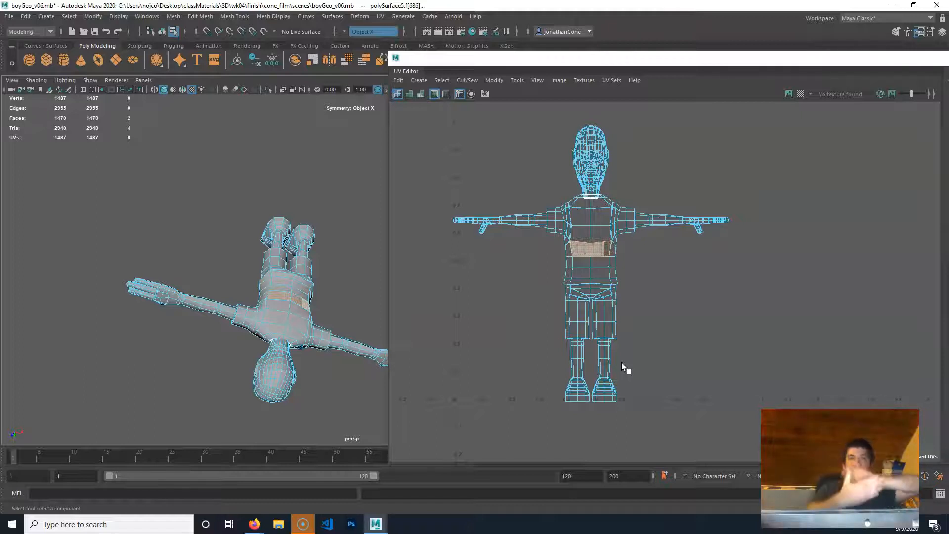
Compare the shirt's front and back faces in the perspective view with where they overlap in the UV layout.
alt+drag(168, 372, 152, 231)
alt+right_drag(163, 237, 296, 279)
alt+middle_drag(295, 279, 304, 335)
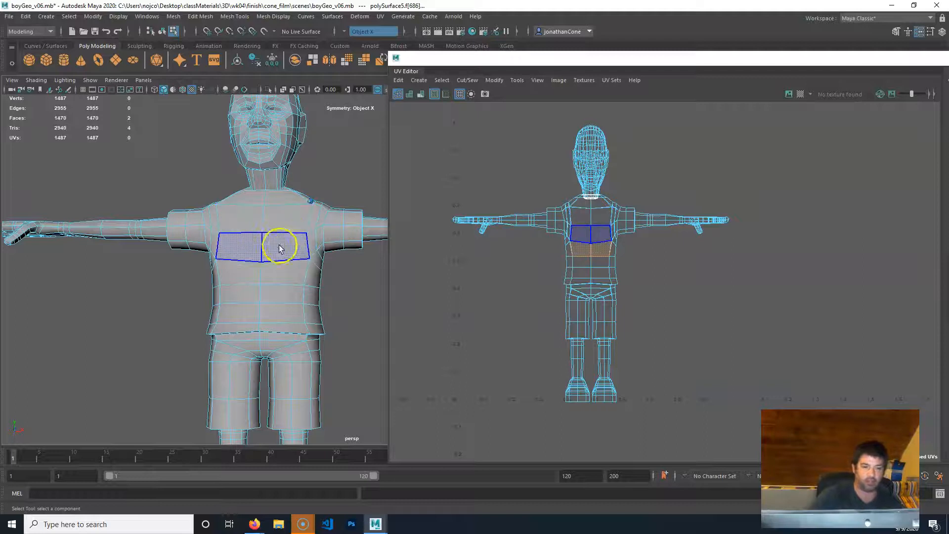
mouse_move(303, 279)
alt+mouse_down()
mouse_move(295, 318)
mouse_move(297, 277)
alt+mouse_up()
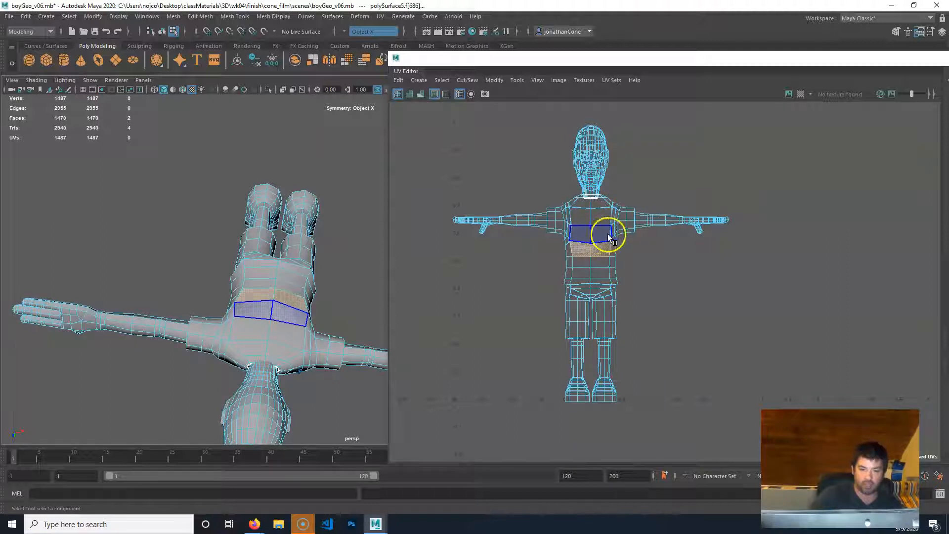
alt+drag(305, 297, 303, 223)
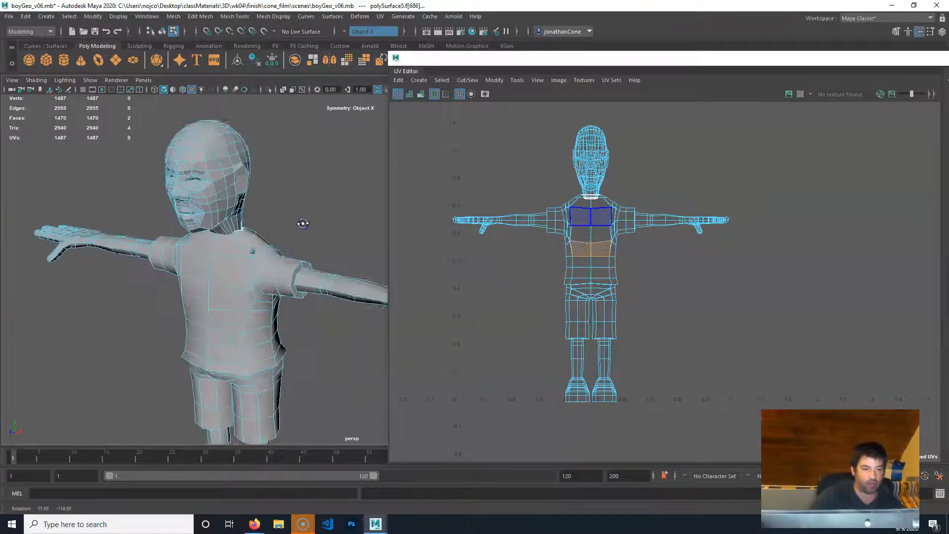
alt+drag(286, 271, 156, 295)
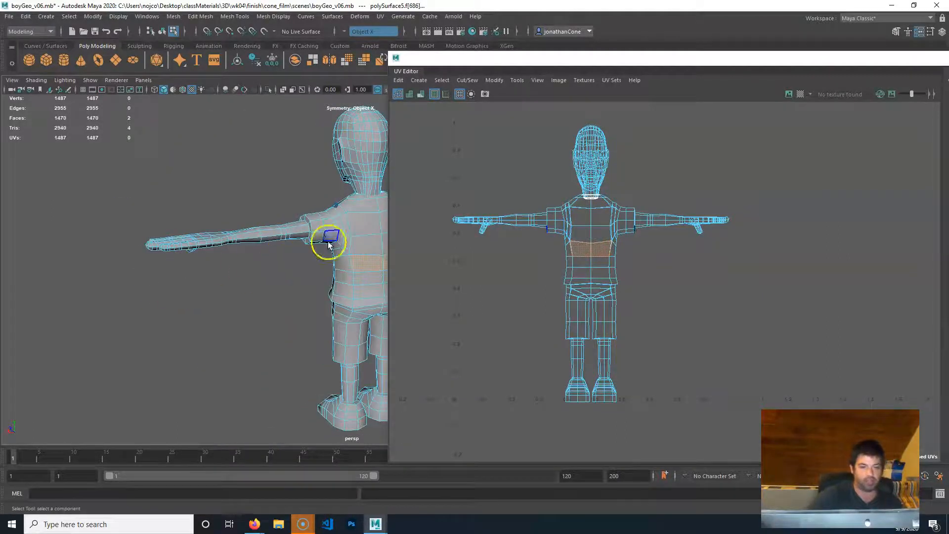
alt+middle_drag(313, 292, 255, 317)
alt+right_drag(255, 317, 310, 295)
click(300, 262)
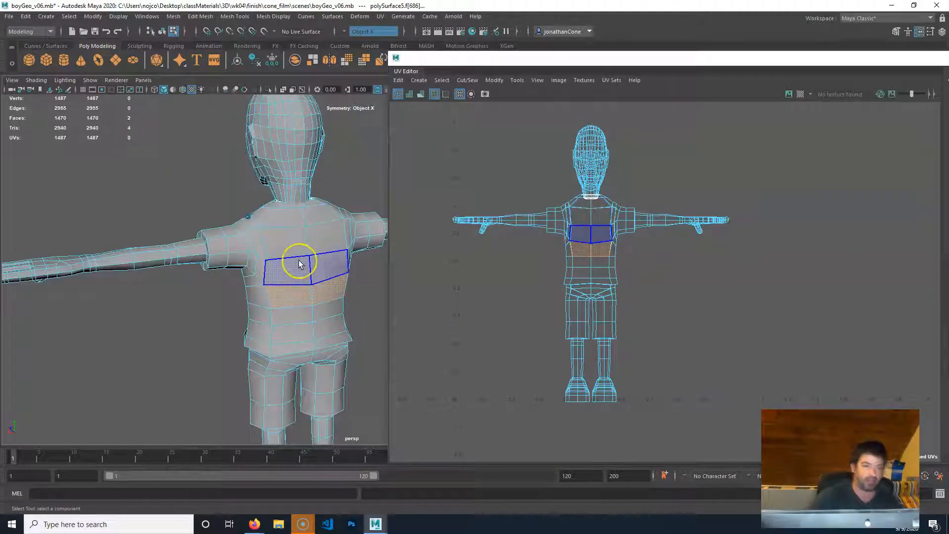
alt+drag(177, 263, 341, 254)
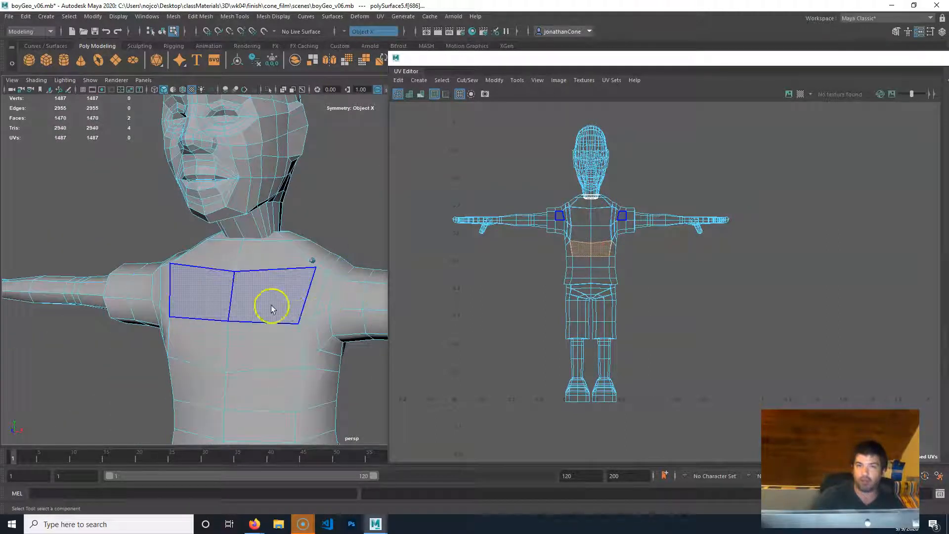
alt+drag(277, 351, 137, 338)
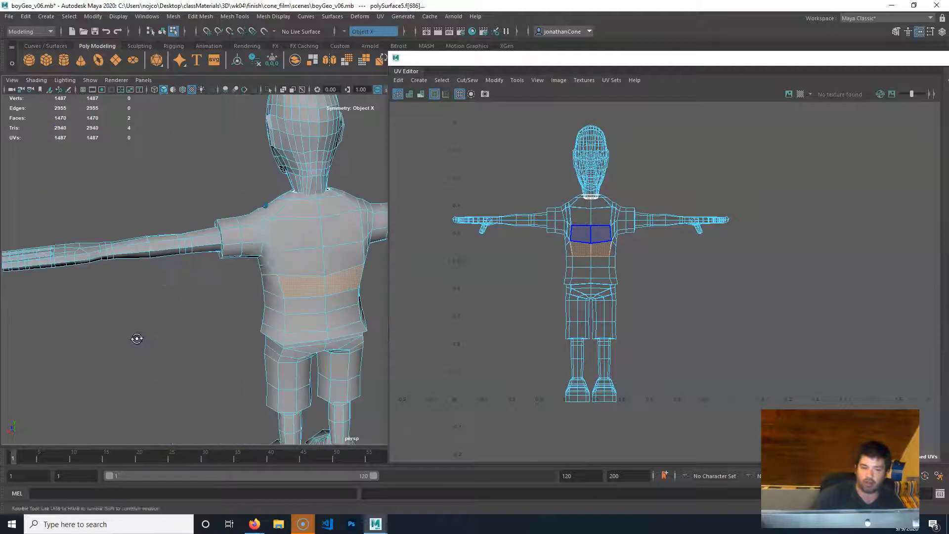
alt+drag(148, 250, 274, 299)
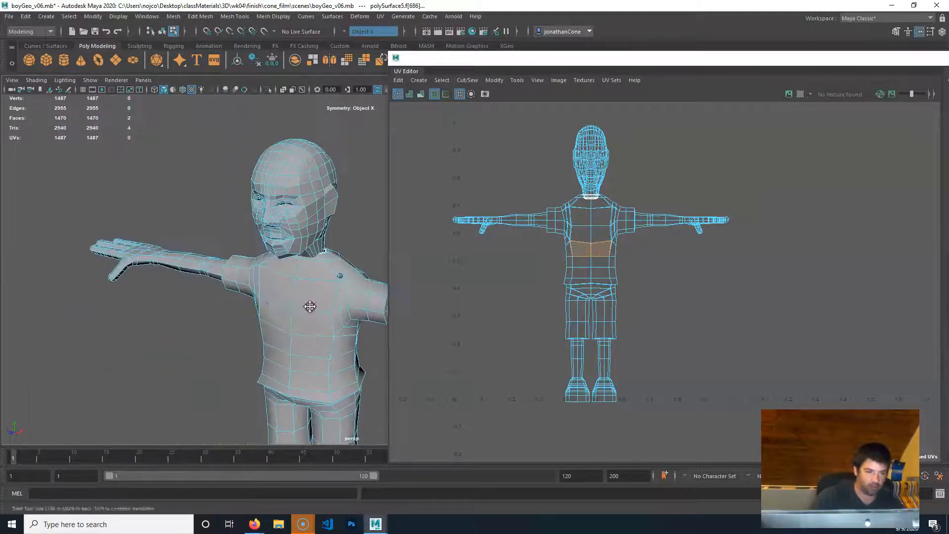
alt+right_drag(309, 305, 208, 319)
alt+middle_drag(208, 319, 218, 281)
alt+drag(228, 291, 271, 279)
alt+middle_drag(331, 299, 230, 303)
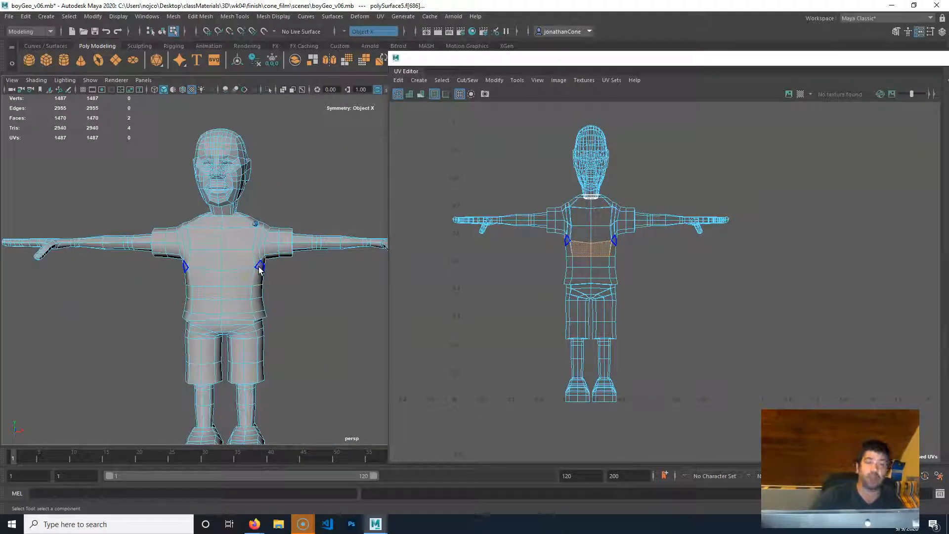
Leave face selection and select the edge loops around both armholes, where the sleeves meet the shirt's body.
right_drag(259, 270, 302, 202)
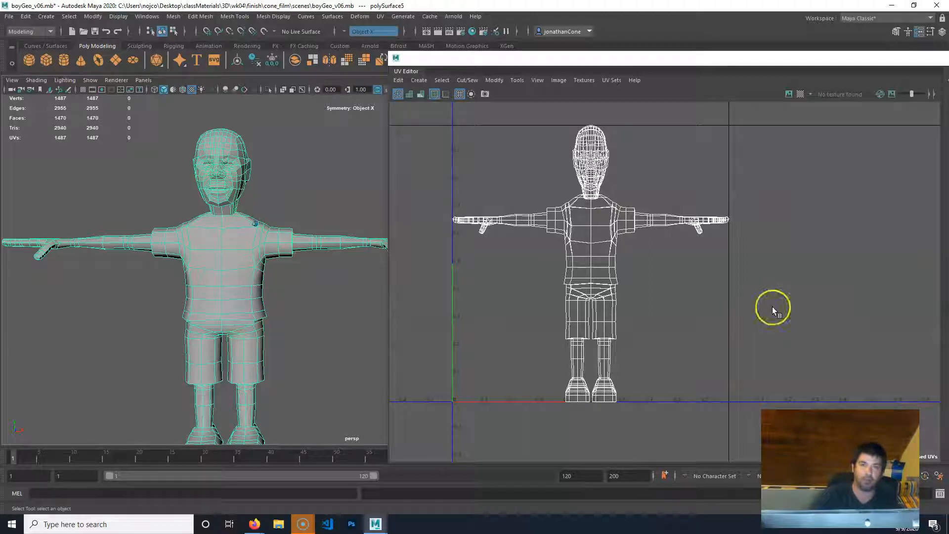
alt+middle_drag(236, 358, 259, 246)
alt+middle_drag(260, 279, 265, 410)
alt+right_drag(222, 399, 388, 364)
alt+middle_drag(261, 331, 320, 260)
alt+right_drag(73, 335, 121, 295)
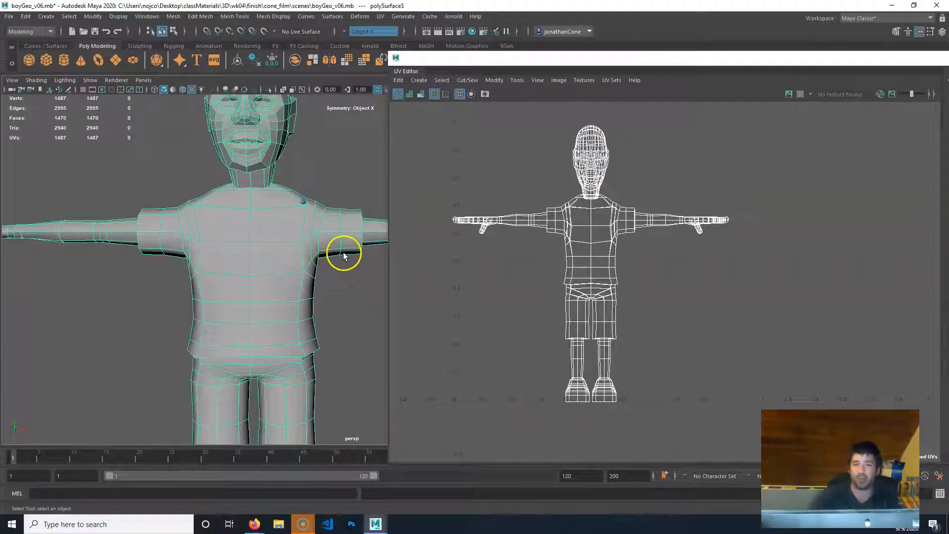
alt+right_drag(131, 250, 254, 218)
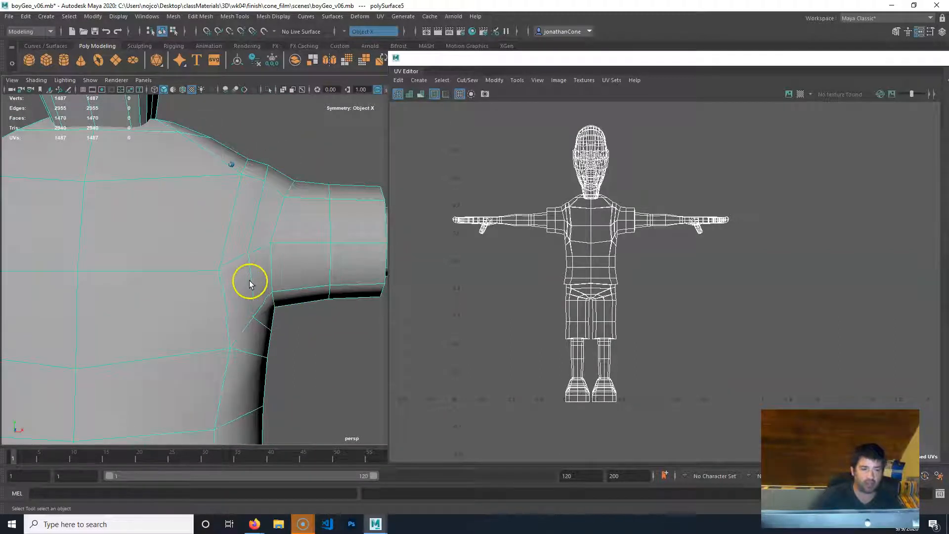
alt+middle_drag(249, 283, 274, 277)
right_drag(295, 245, 296, 213)
click(299, 220)
double_click(299, 219)
Check that the armhole loops are selected on both shoulders and review the symmetry options.
alt+right_drag(305, 339, 184, 277)
alt+drag(184, 277, 213, 279)
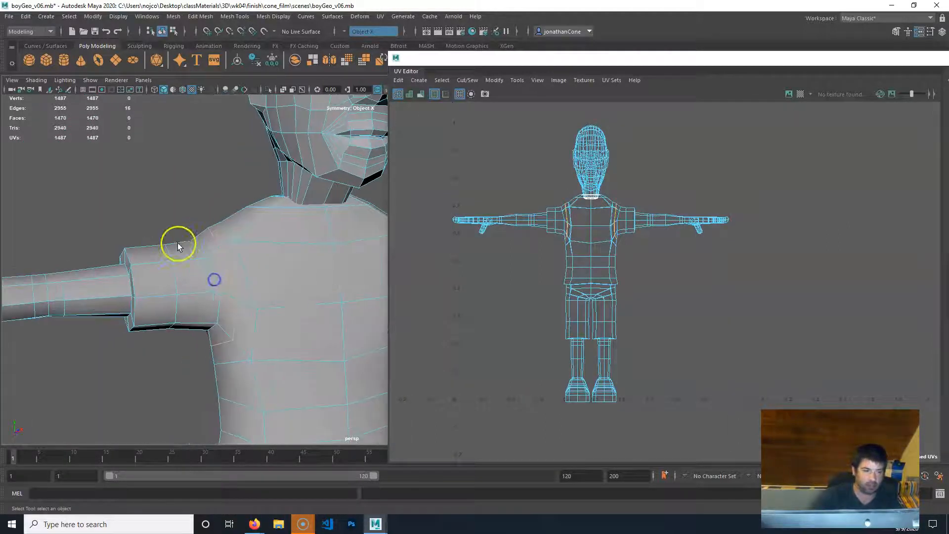
alt+drag(296, 315, 262, 316)
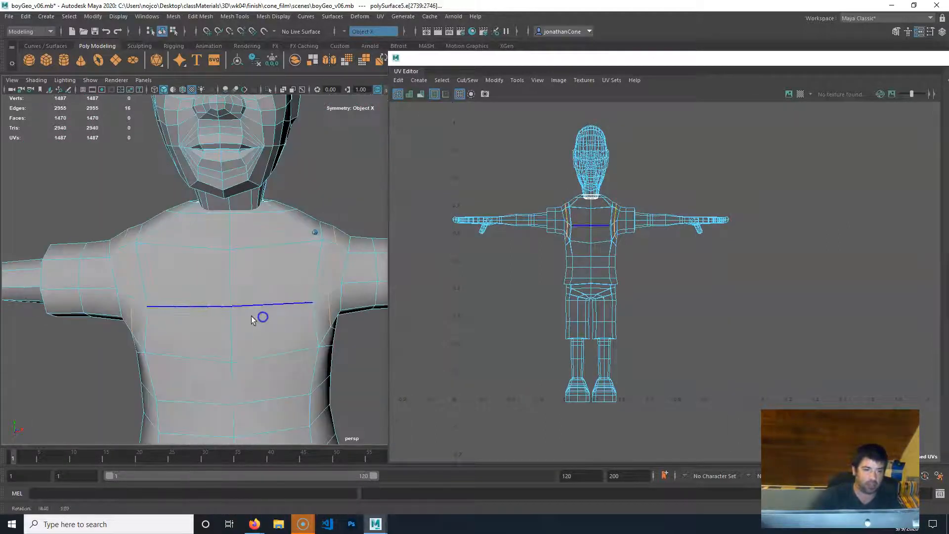
click(341, 32)
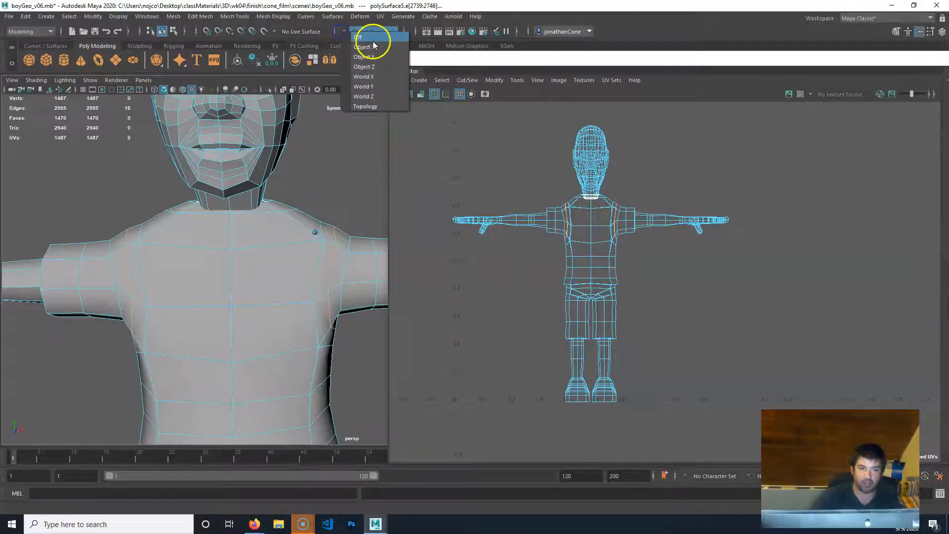
click(486, 6)
alt+middle_drag(277, 285, 203, 262)
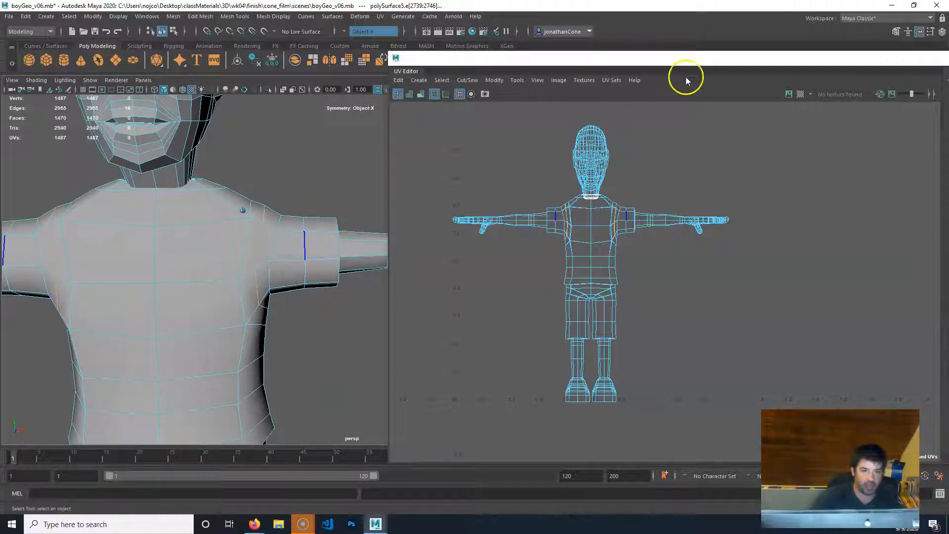
Reposition and narrow the UV Editor beside the perspective view, and redisplay its UV Toolkit.
drag(695, 62, 480, 53)
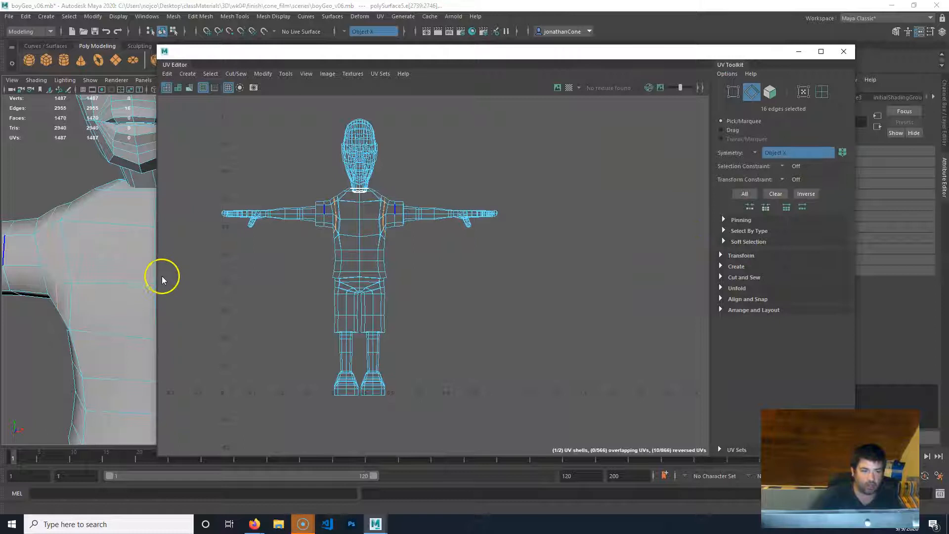
drag(158, 278, 407, 267)
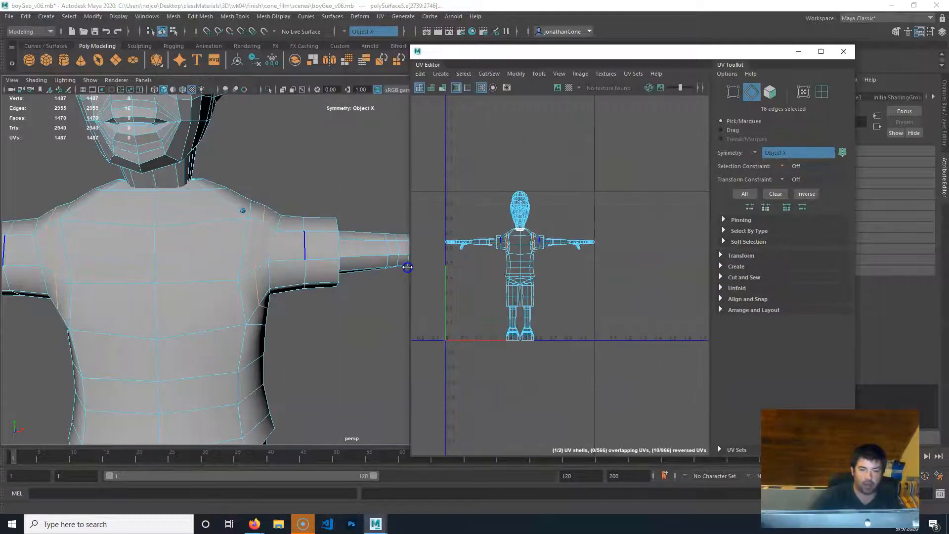
click(541, 74)
click(576, 93)
click(537, 74)
click(563, 92)
drag(728, 65, 713, 121)
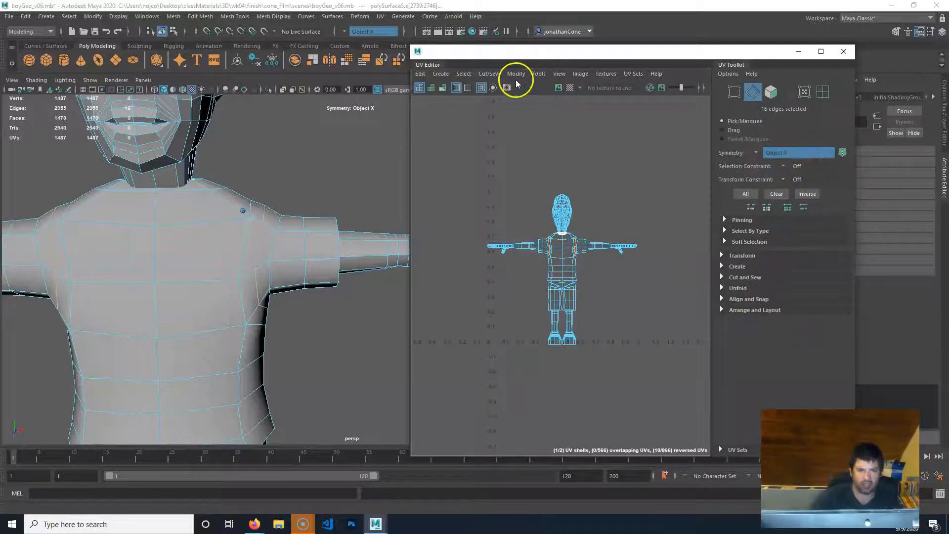
Check in the Plug-in Manager whether Unfold3D.mll is loaded and set to auto load.
click(150, 17)
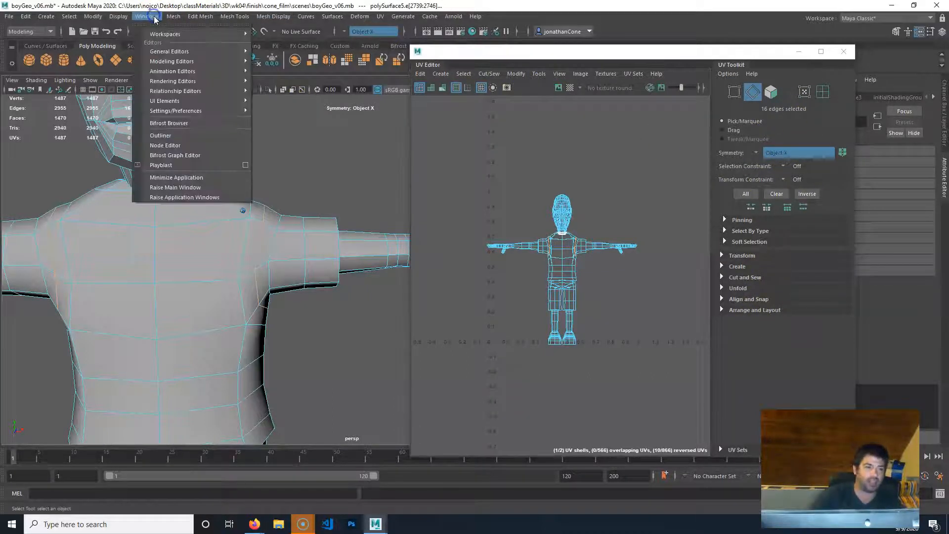
mouse_move(190, 112)
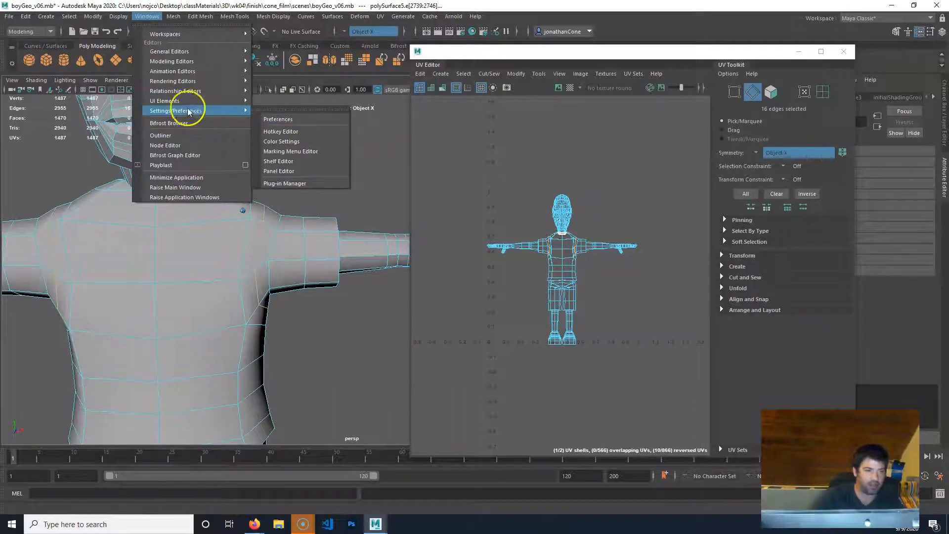
click(292, 183)
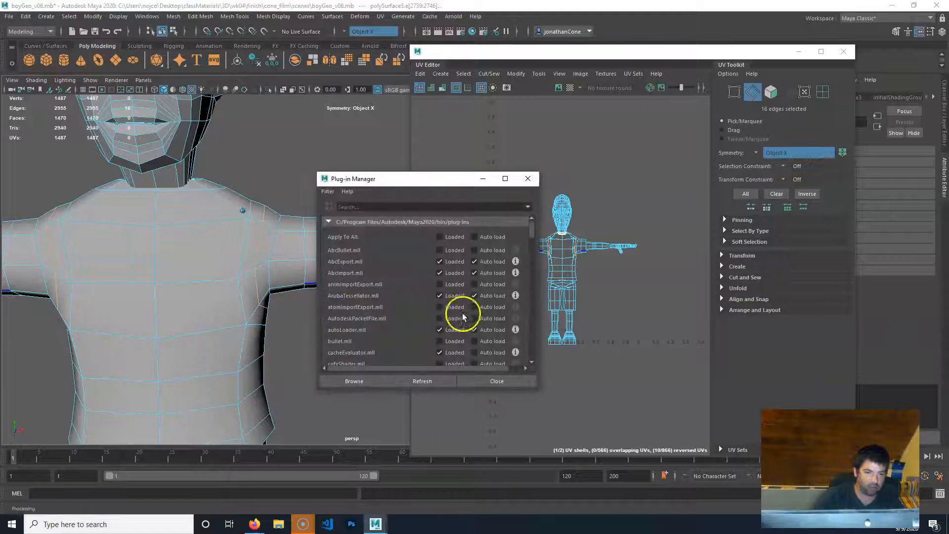
scroll(462, 317, down, 12)
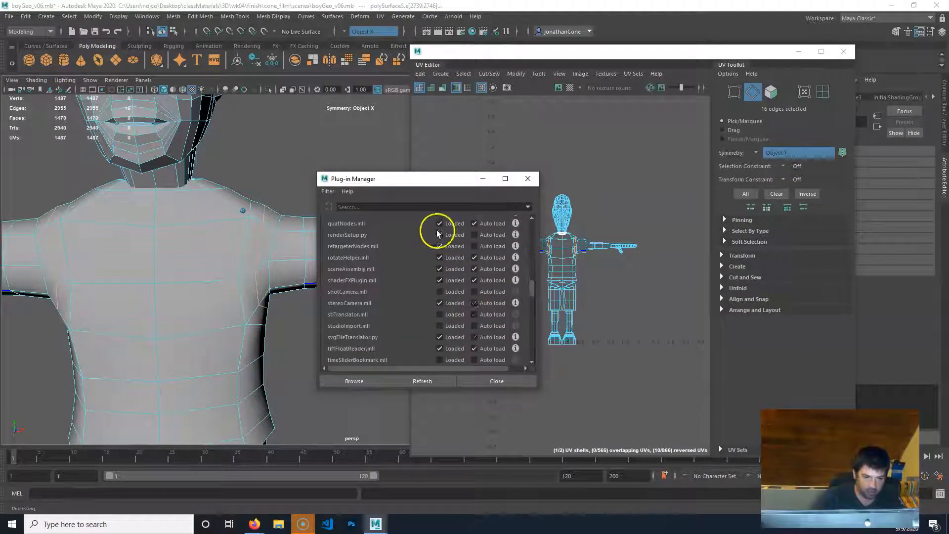
scroll(437, 235, down, 3)
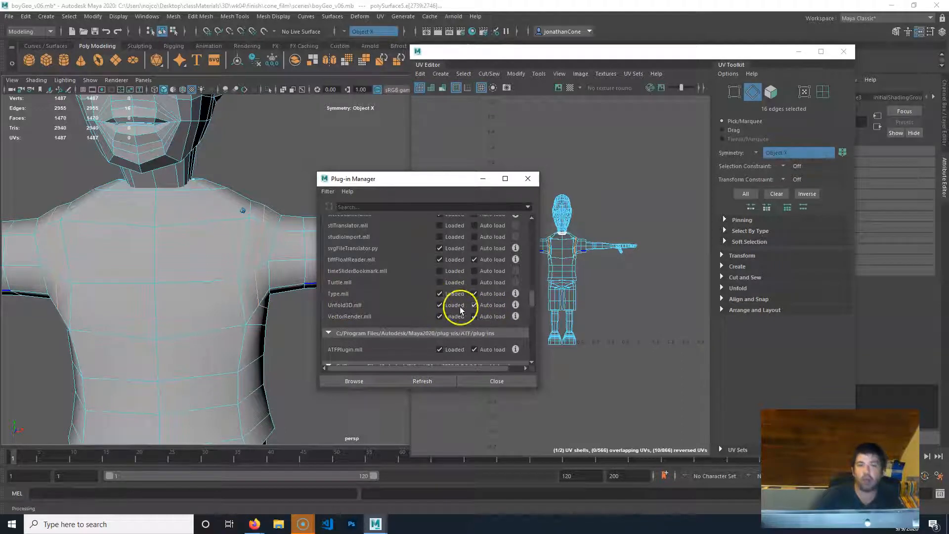
click(481, 380)
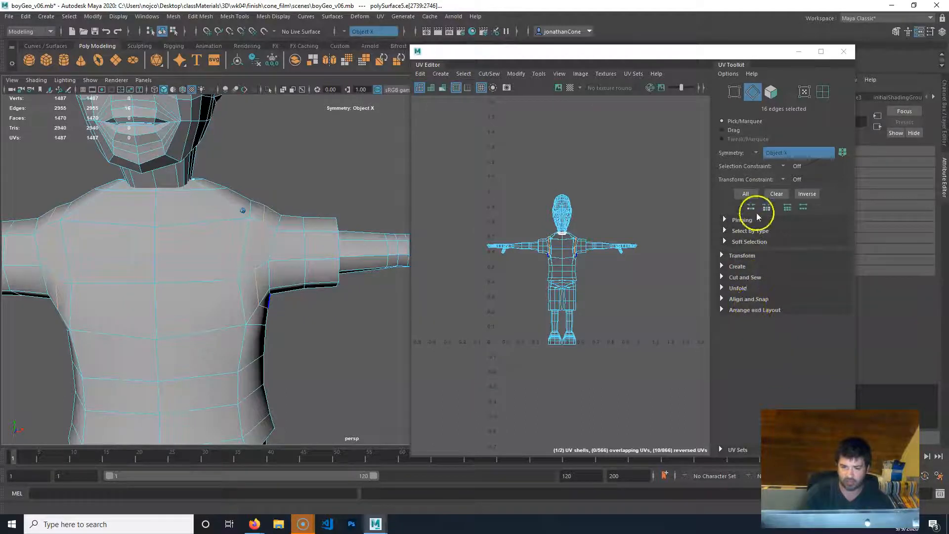
Widen the UV Editor around the shirt and cut the UVs along the selected armhole edge loops.
click(723, 277)
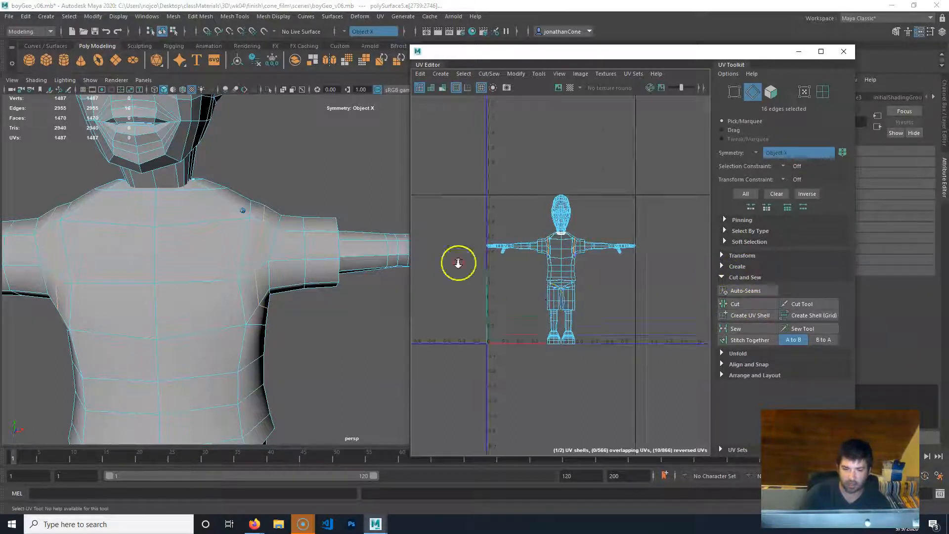
alt+right_drag(458, 262, 552, 285)
alt+middle_drag(553, 285, 449, 304)
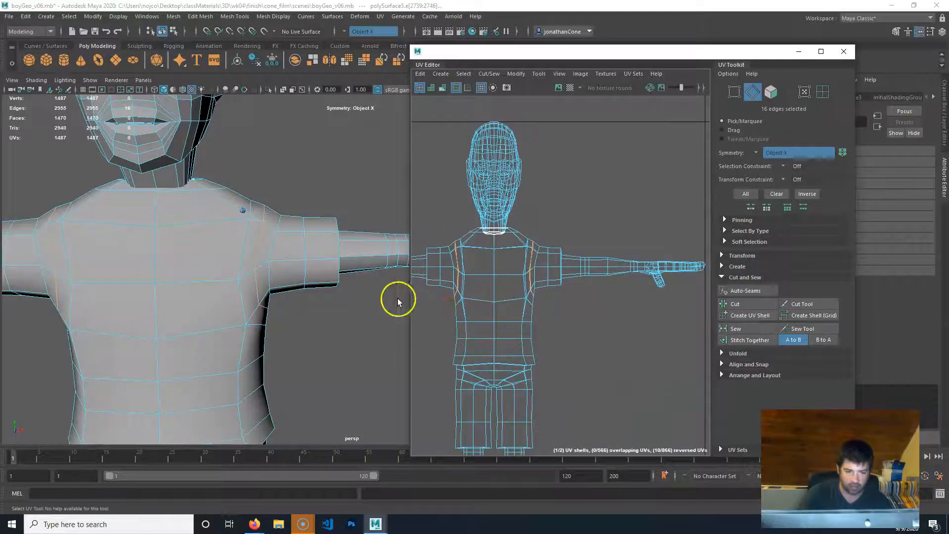
drag(410, 298, 278, 297)
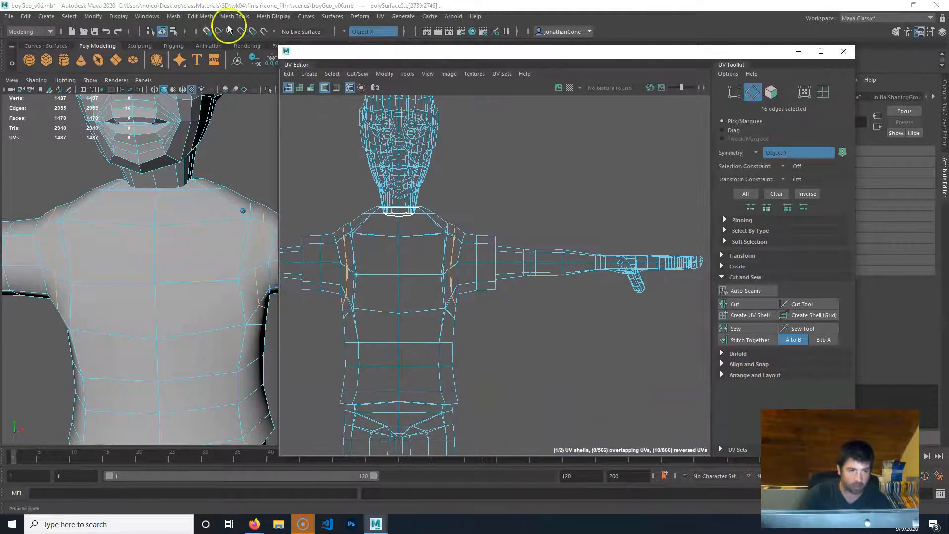
click(381, 16)
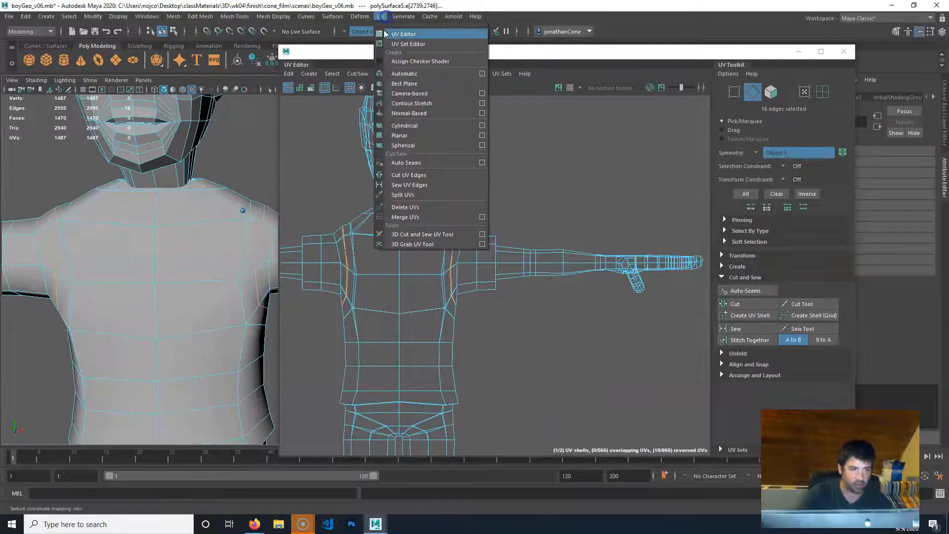
click(412, 35)
alt+middle_drag(445, 282, 476, 282)
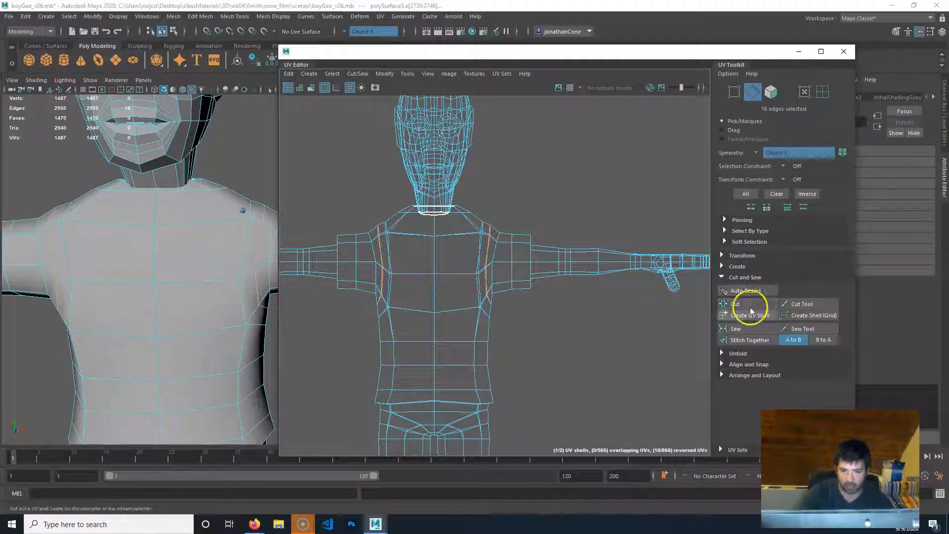
click(751, 304)
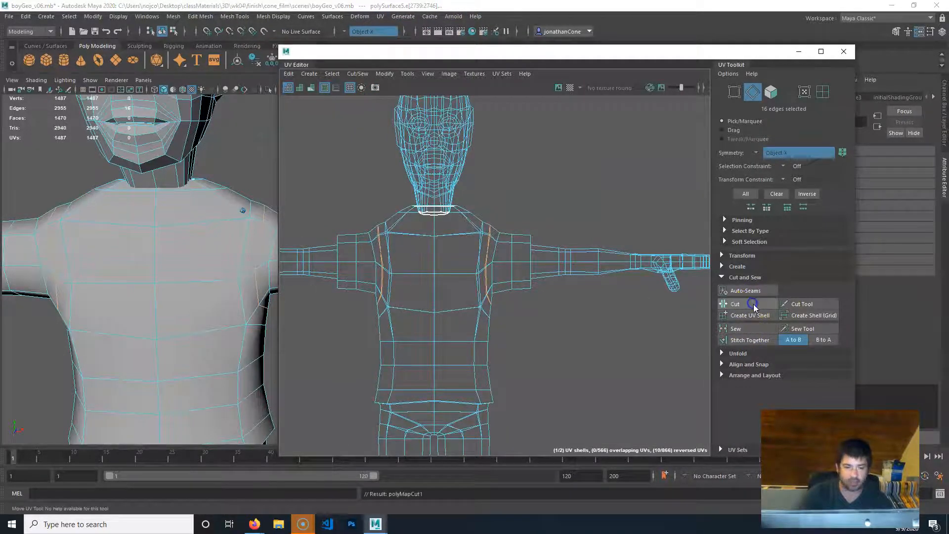
Inspect the sleeve's new UV seam in object mode and reselect the armhole edge loops from the UV Editor.
scroll(163, 267, up, 5)
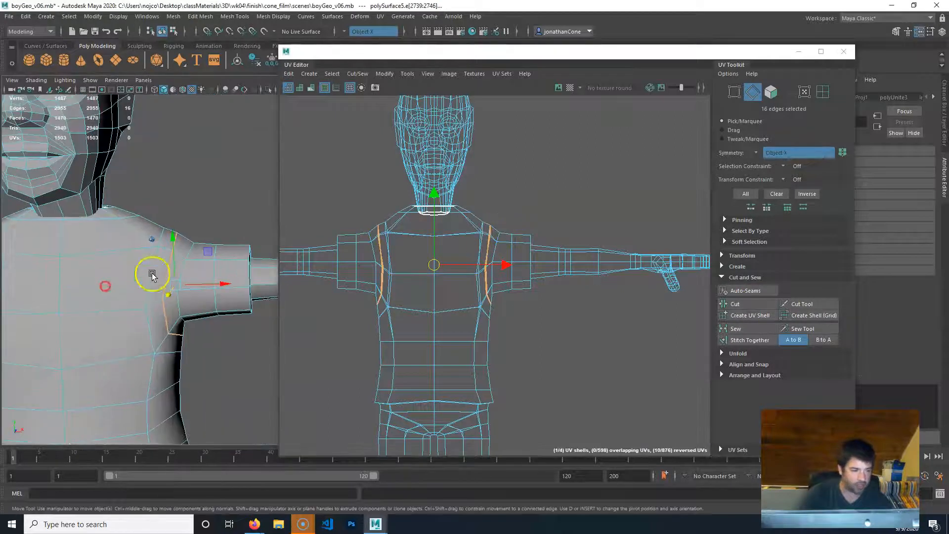
click(225, 322)
key(F8)
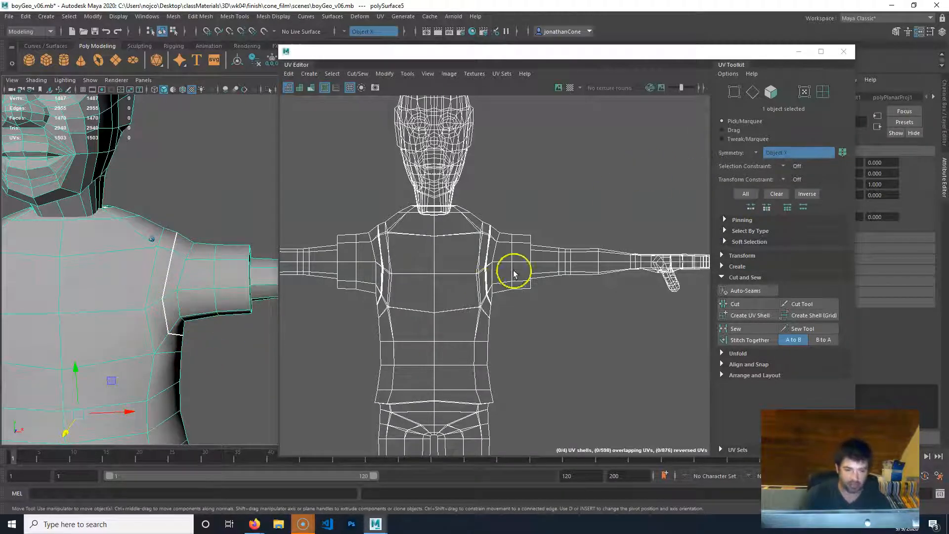
right_drag(483, 247, 487, 213)
click(483, 248)
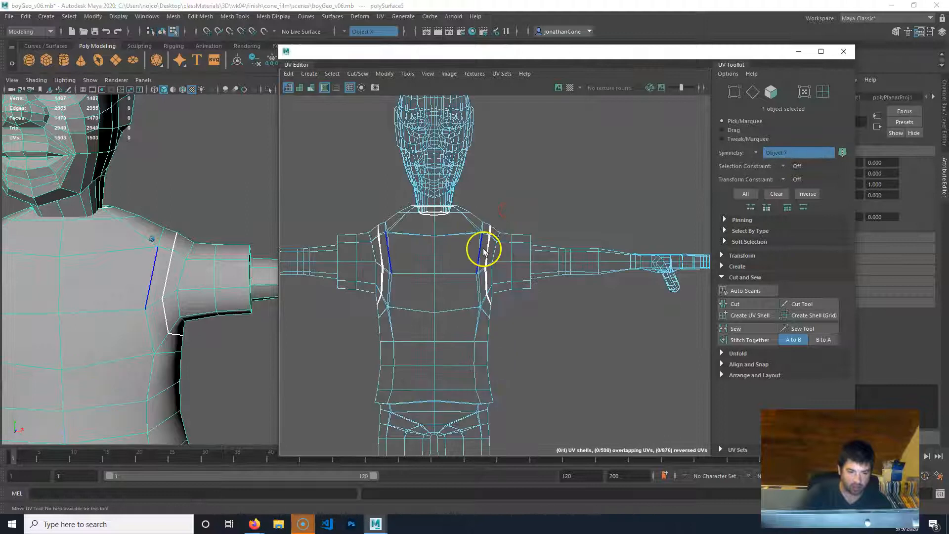
double_click(487, 286)
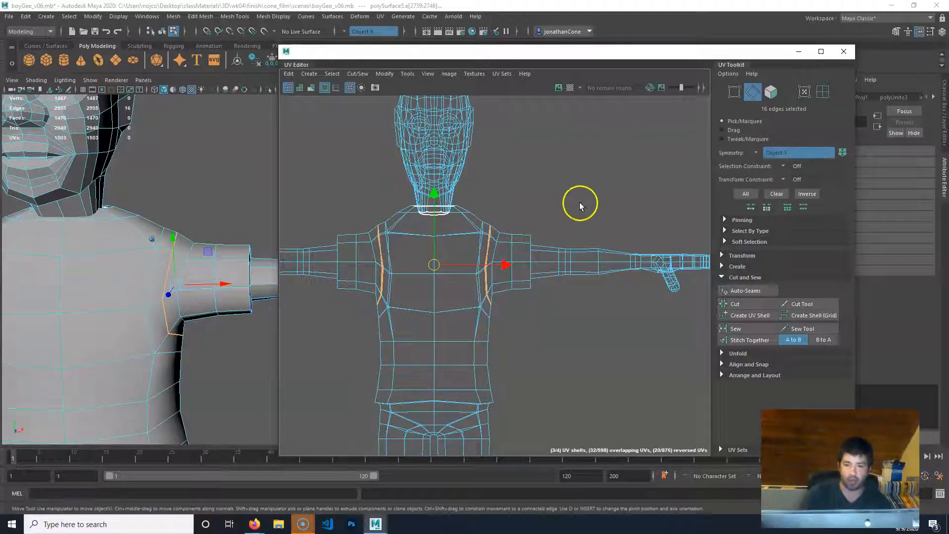
Switch to UV shell selection, select the arm shells, and move them up and to the right, clear of the head and torso.
click(824, 97)
click(543, 272)
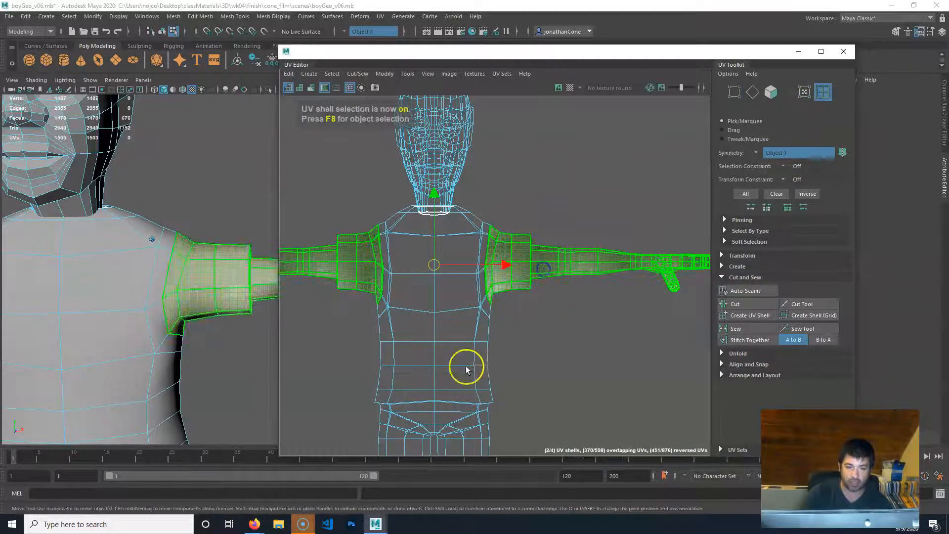
alt+right_drag(606, 311, 383, 328)
alt+middle_drag(554, 284, 536, 285)
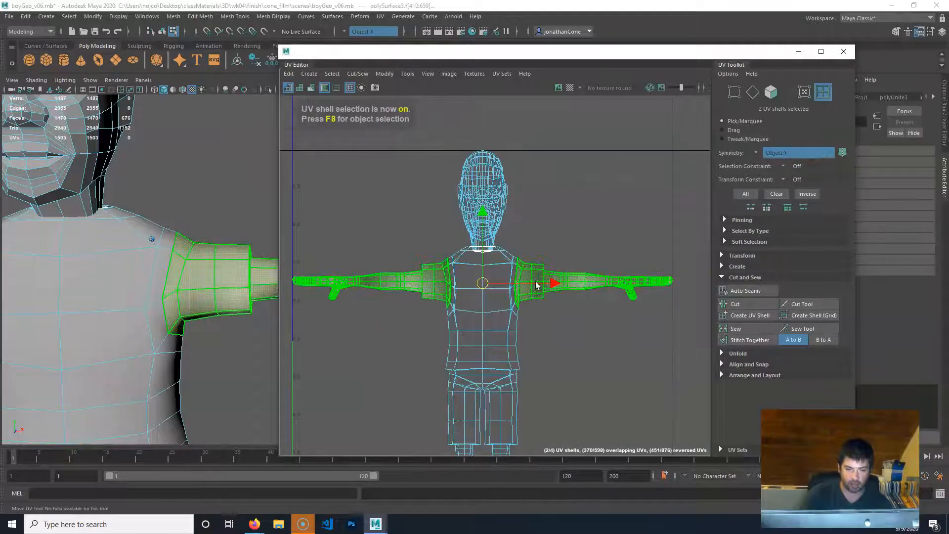
drag(484, 283, 503, 72)
alt+right_drag(556, 204, 258, 237)
alt+middle_drag(523, 156, 482, 193)
drag(483, 171, 605, 138)
alt+middle_drag(508, 328, 514, 317)
click(502, 283)
drag(544, 300, 426, 325)
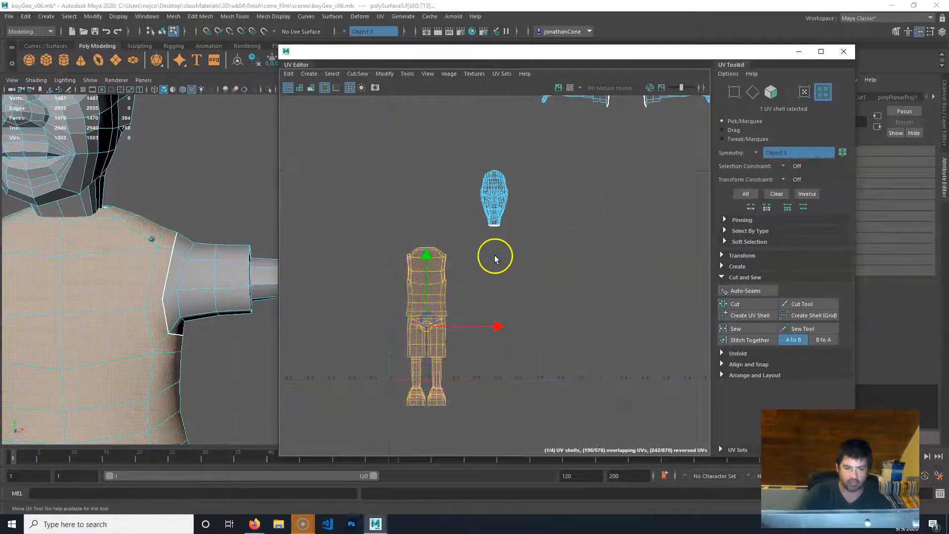
key(ctrl+z)
Select the head's UV shell and move it out to the left, clear of the body shell.
alt+middle_drag(96, 243, 153, 302)
alt+right_drag(388, 348, 524, 293)
alt+middle_drag(523, 291, 420, 365)
click(475, 121)
alt+right_drag(414, 257, 334, 277)
alt+middle_drag(335, 278, 341, 317)
drag(474, 193, 302, 168)
Reselect the arm UV shells and lower them beside the body shell at about shirt height.
click(497, 295)
alt+middle_drag(679, 134, 449, 293)
click(502, 239)
key(w)
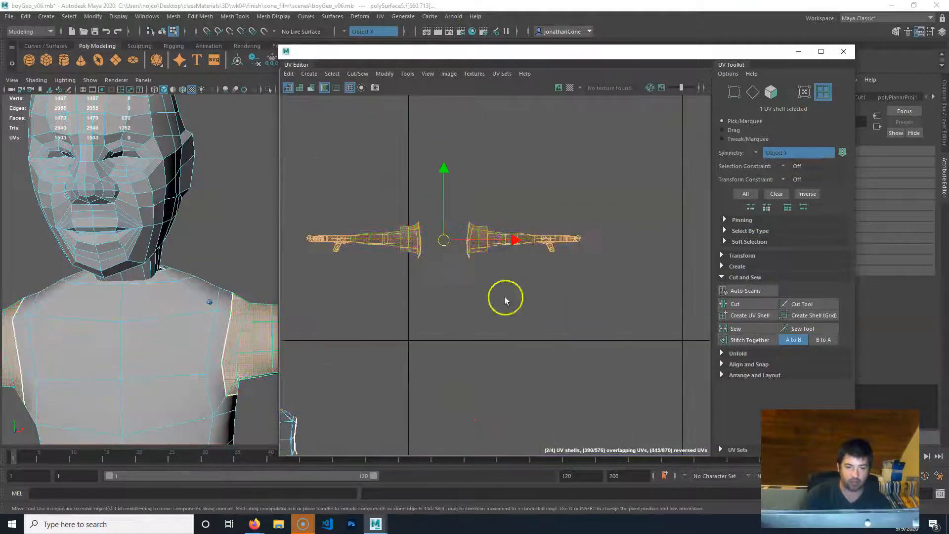
alt+middle_drag(466, 311, 459, 329)
alt+right_drag(459, 330, 466, 328)
alt+middle_drag(448, 280, 537, 271)
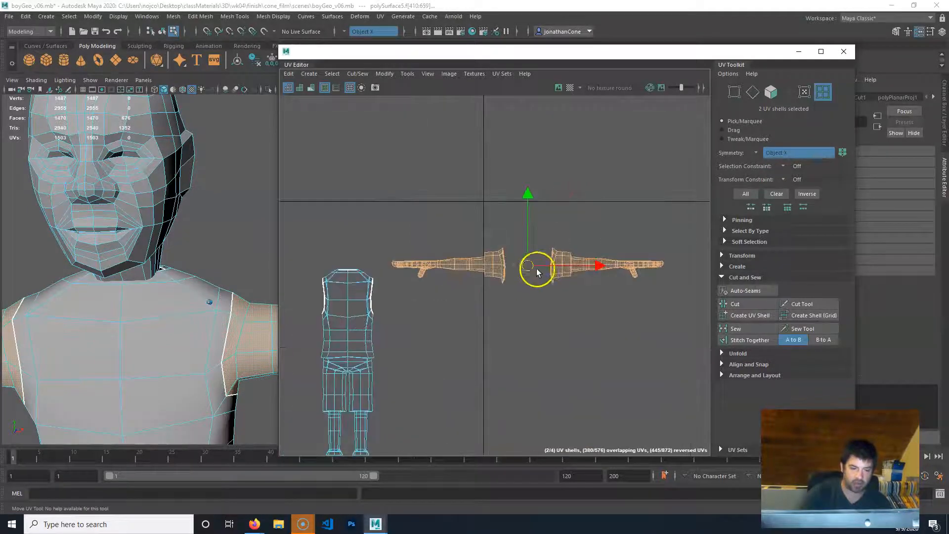
drag(529, 267, 539, 307)
alt+middle_drag(311, 340, 395, 296)
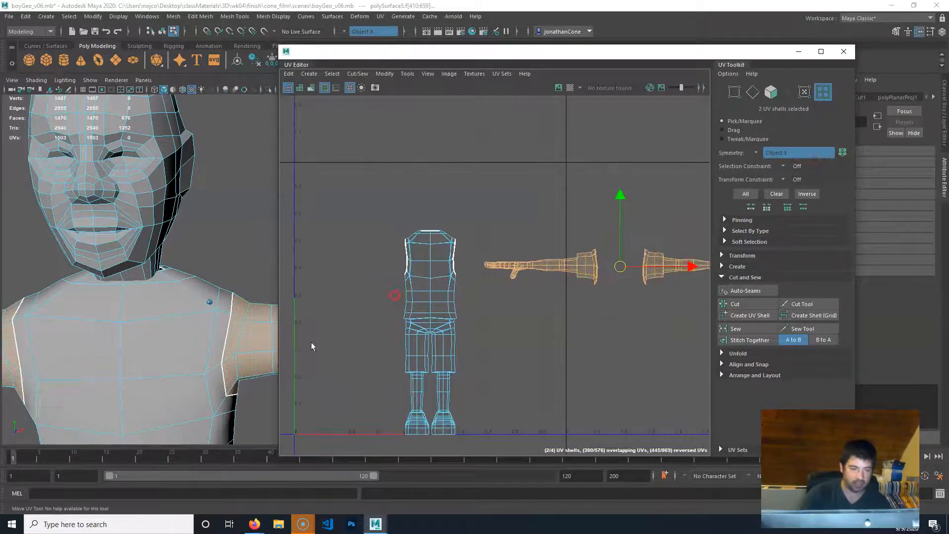
Select the waist edge loop where the shorts meet the underside of the shirt hem and cut the UVs along it.
alt+right_drag(237, 344, 514, 332)
alt+right_drag(260, 348, 6, 347)
alt+middle_drag(140, 344, 239, 227)
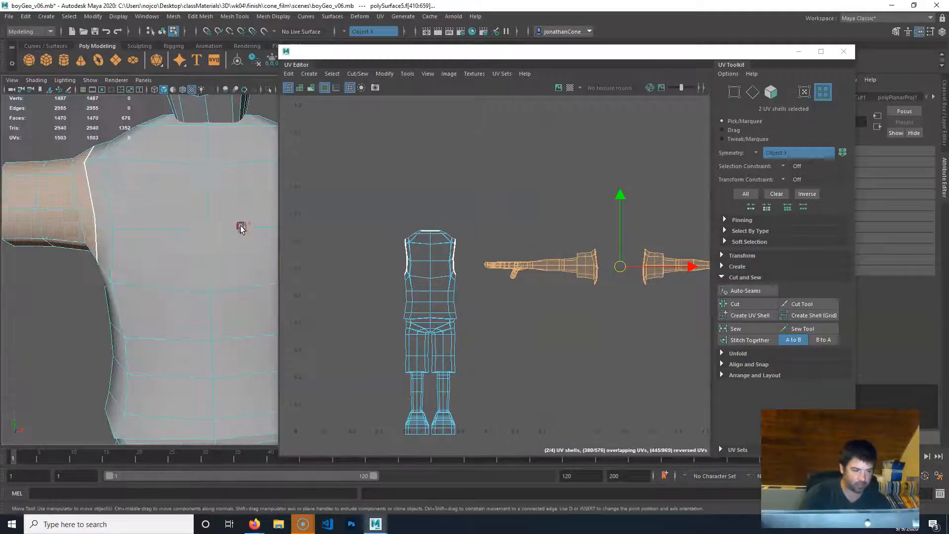
alt+right_drag(239, 227, 69, 274)
alt+middle_drag(159, 267, 78, 263)
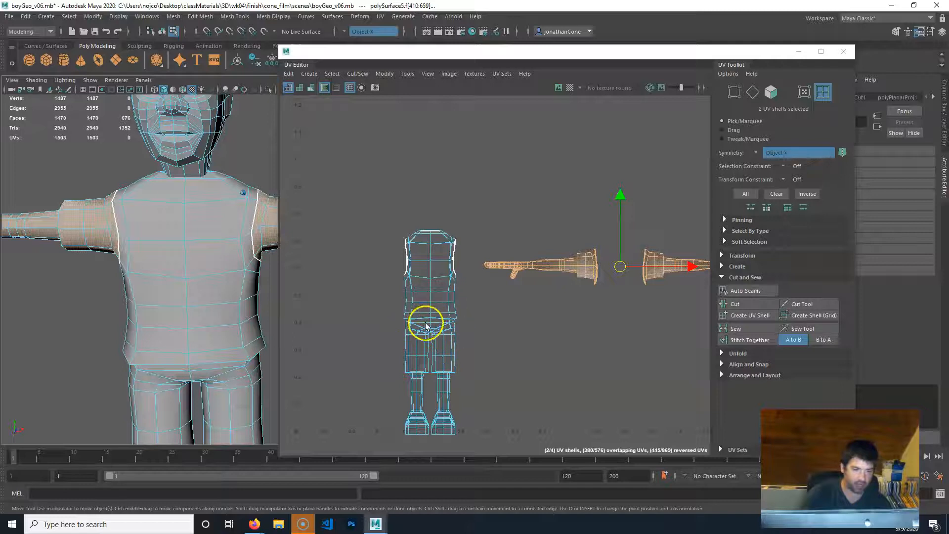
alt+drag(199, 359, 87, 332)
alt+right_drag(87, 333, 341, 320)
alt+middle_drag(161, 305, 229, 314)
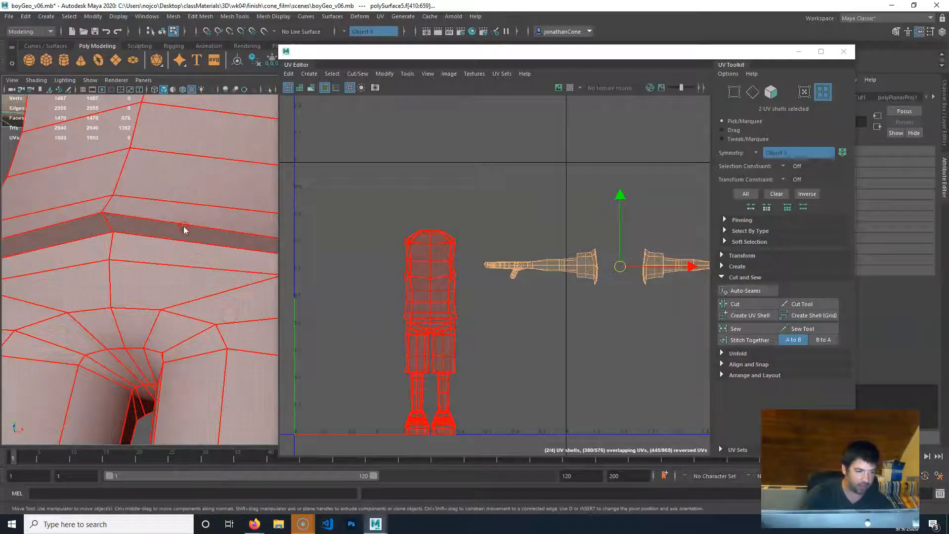
key(F10)
double_click(198, 247)
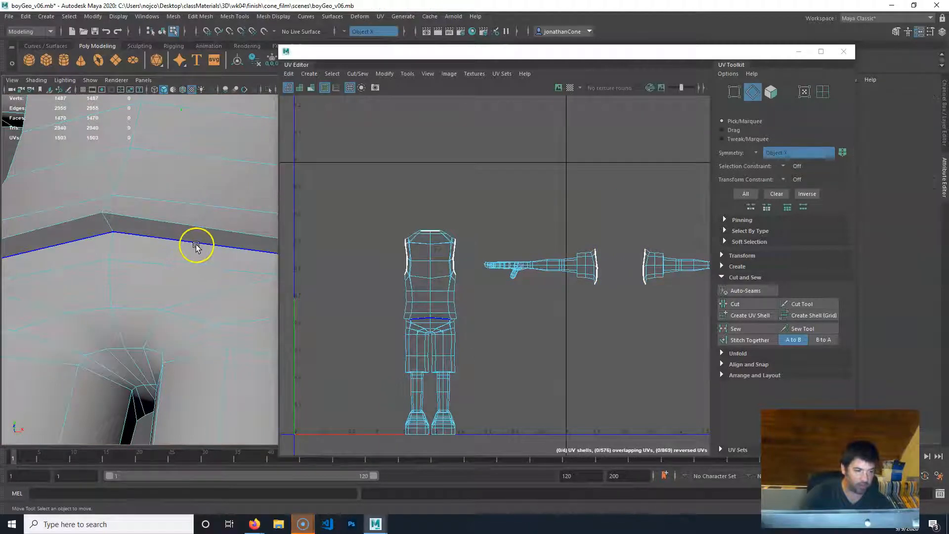
alt+drag(194, 247, 211, 269)
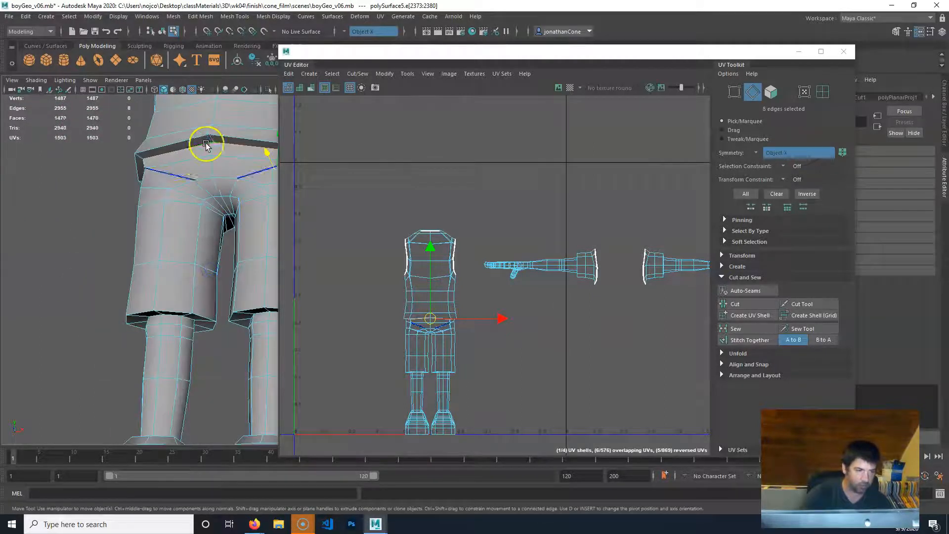
click(266, 218)
click(769, 306)
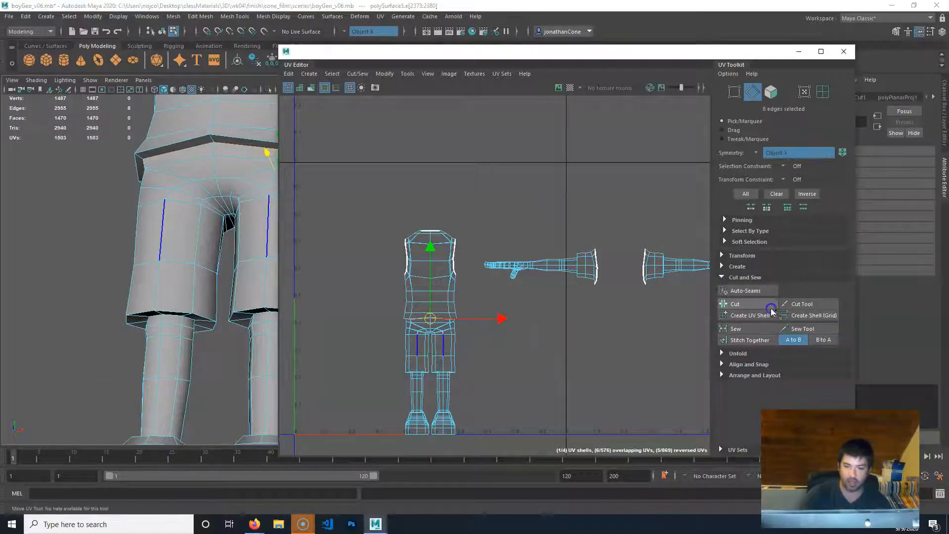
Select the UV shell of the shorts and legs and move it down and right, away from the shirt.
click(823, 92)
click(410, 366)
drag(432, 373, 578, 438)
alt+middle_drag(372, 282, 391, 312)
Select the shirt's UV shell and examine the shirt on the model from several angles to plan its front-back seam.
click(454, 305)
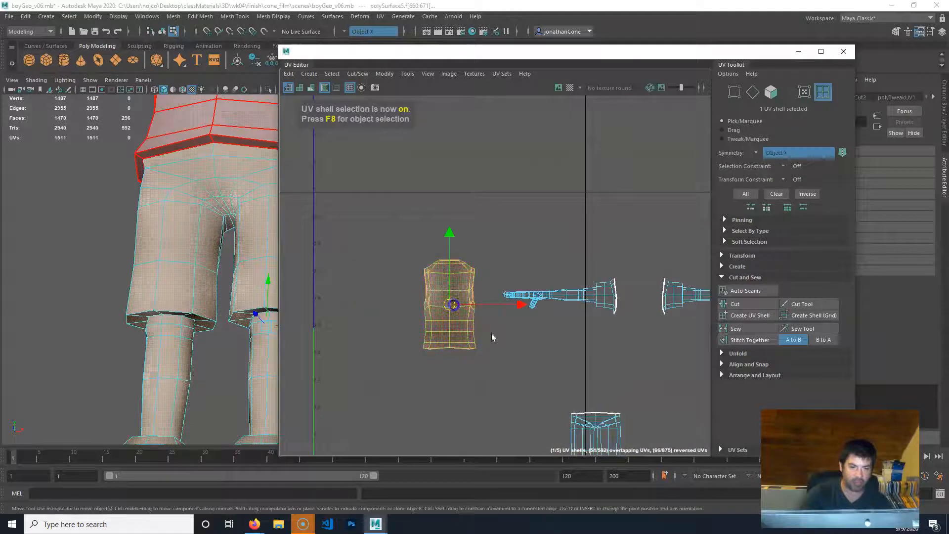
alt+middle_drag(194, 295, 176, 404)
alt+right_drag(176, 404, 73, 340)
alt+drag(203, 332, 206, 293)
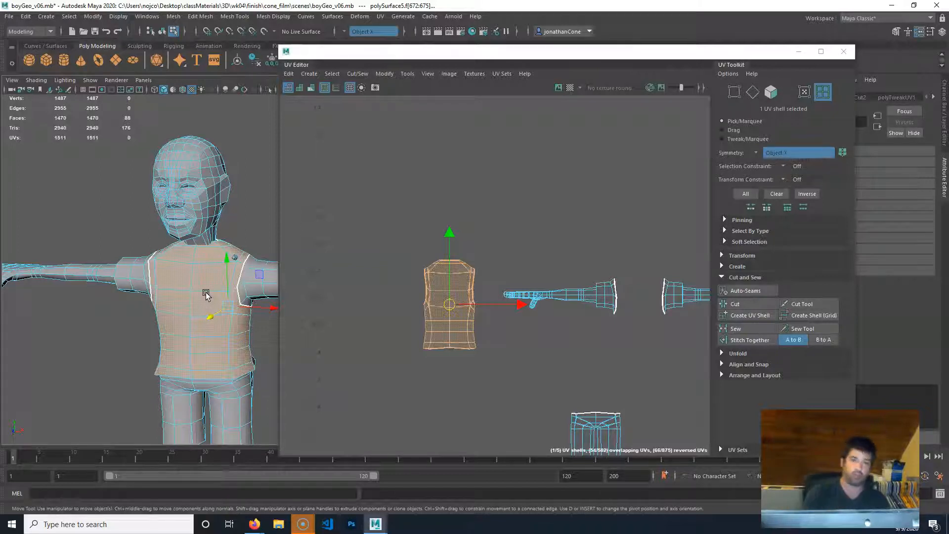
alt+drag(205, 295, 198, 260)
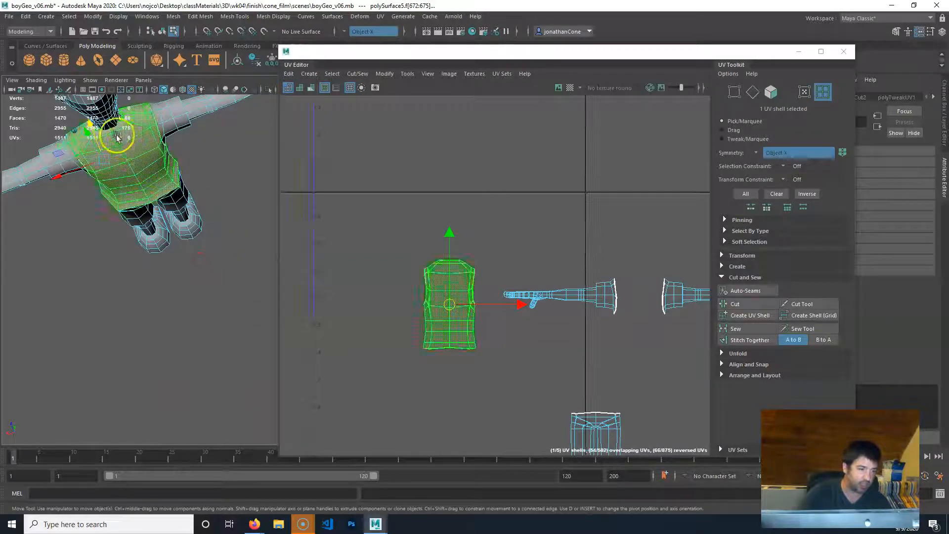
click(150, 208)
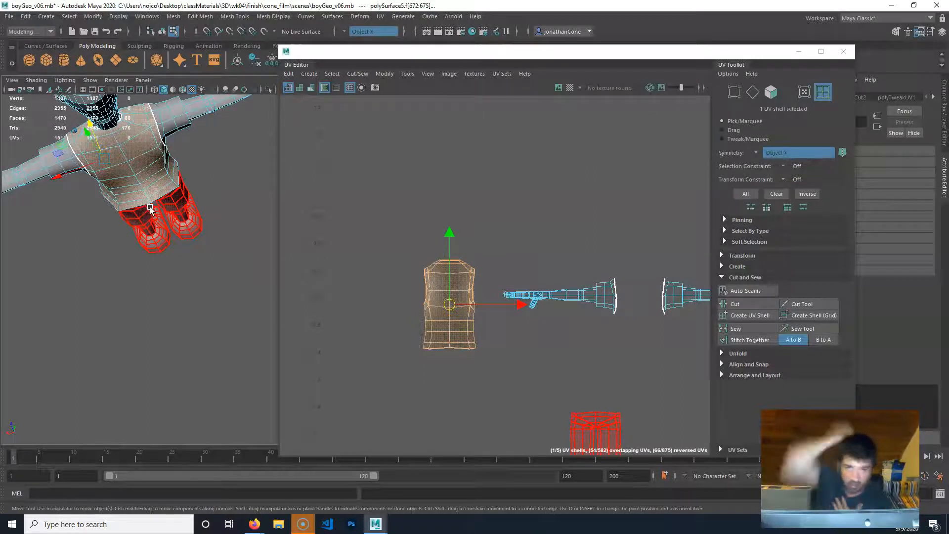
click(99, 179)
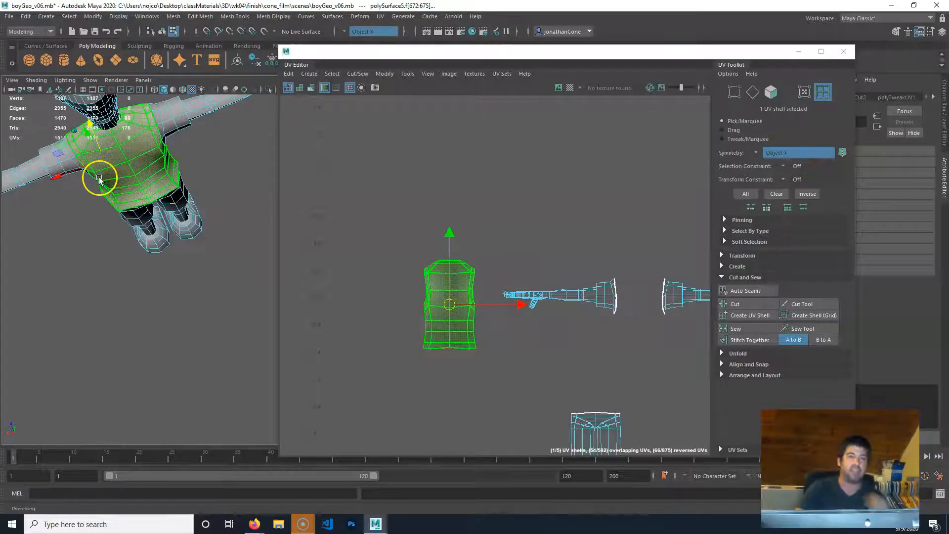
alt+drag(113, 216, 197, 290)
alt+middle_drag(198, 290, 215, 239)
Switch to edge selection and select the edges running across the top of the shoulder from the armhole to the neckline.
right_drag(215, 240, 216, 203)
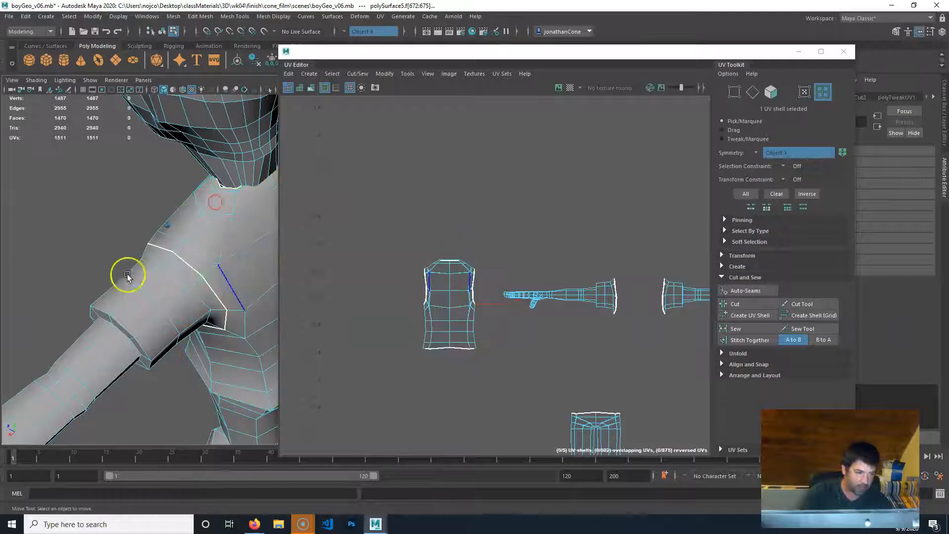
alt+right_drag(127, 275, 186, 250)
alt+middle_drag(186, 250, 222, 269)
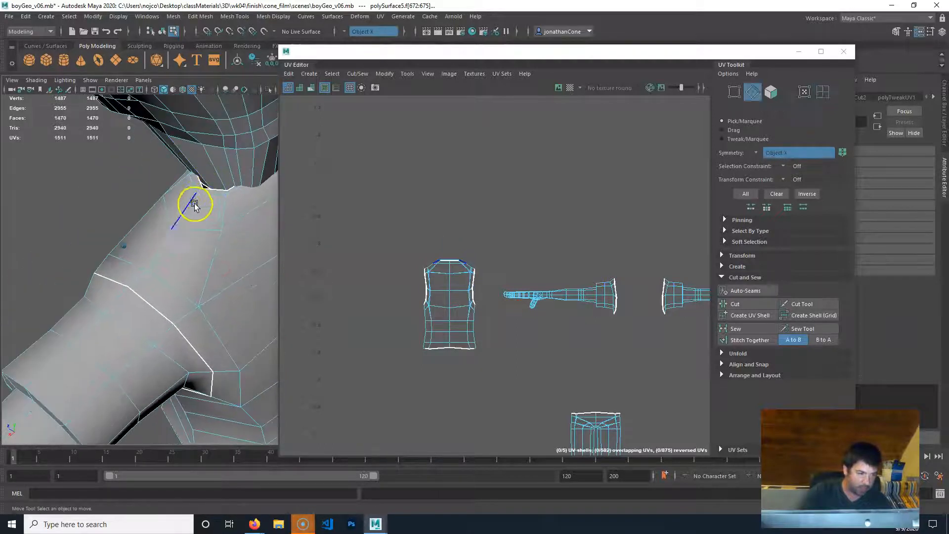
click(175, 226)
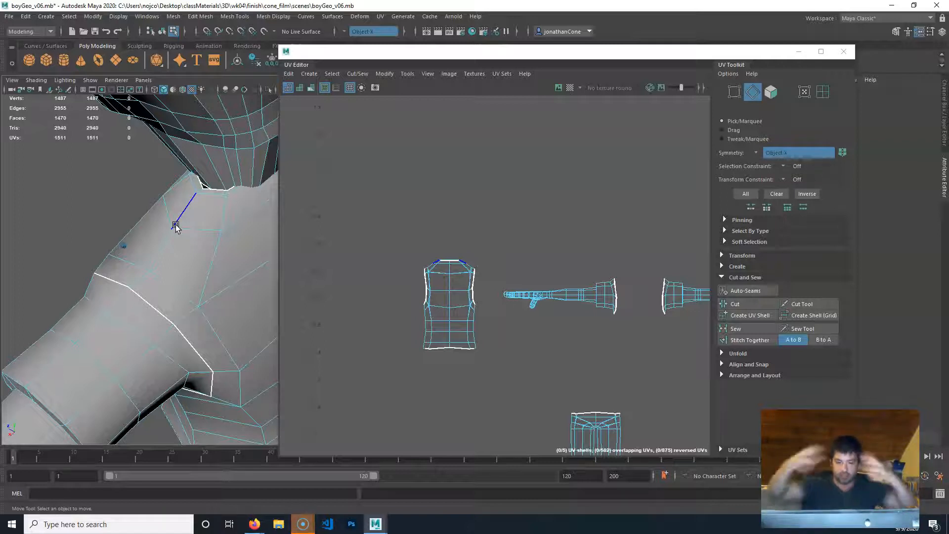
click(179, 335)
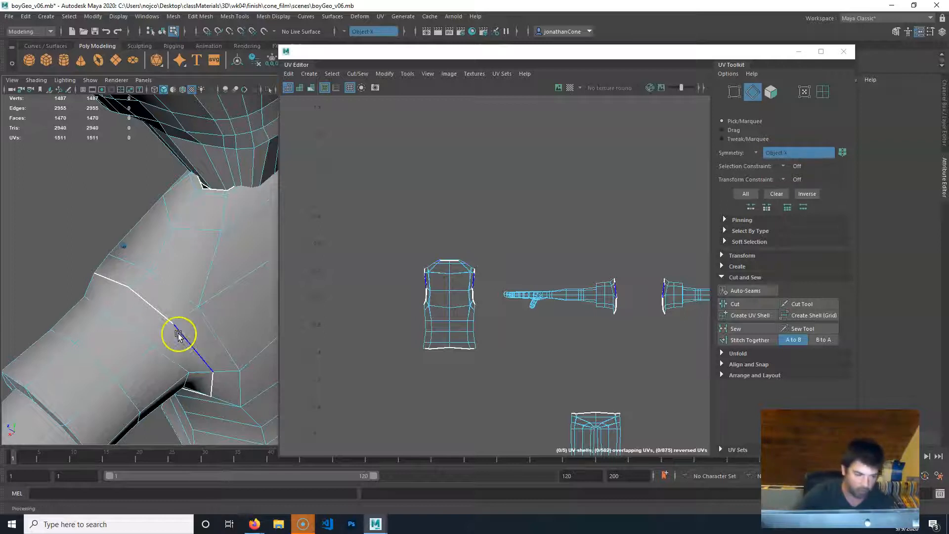
alt+middle_drag(181, 252, 180, 273)
alt+right_drag(180, 273, 154, 296)
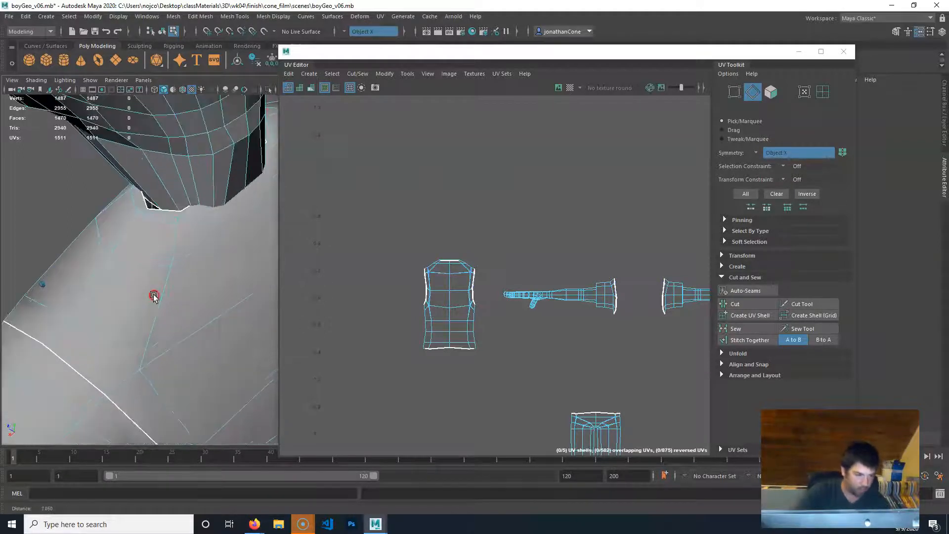
alt+middle_drag(145, 300, 175, 300)
click(82, 340)
click(100, 336)
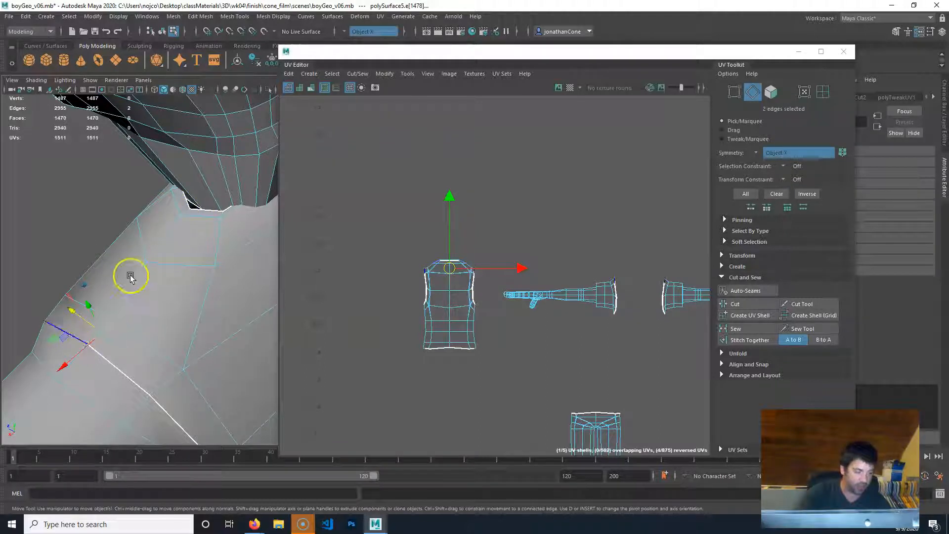
shift+click(139, 279)
shift+click(165, 241)
shift+click(183, 212)
Add the shirt's side edges from the armpit down to the hem to the shoulder edge selection.
alt+right_drag(154, 295, 127, 305)
alt+drag(127, 305, 150, 294)
alt+right_drag(149, 294, 185, 337)
alt+middle_drag(185, 337, 203, 147)
alt+middle_drag(204, 191, 187, 289)
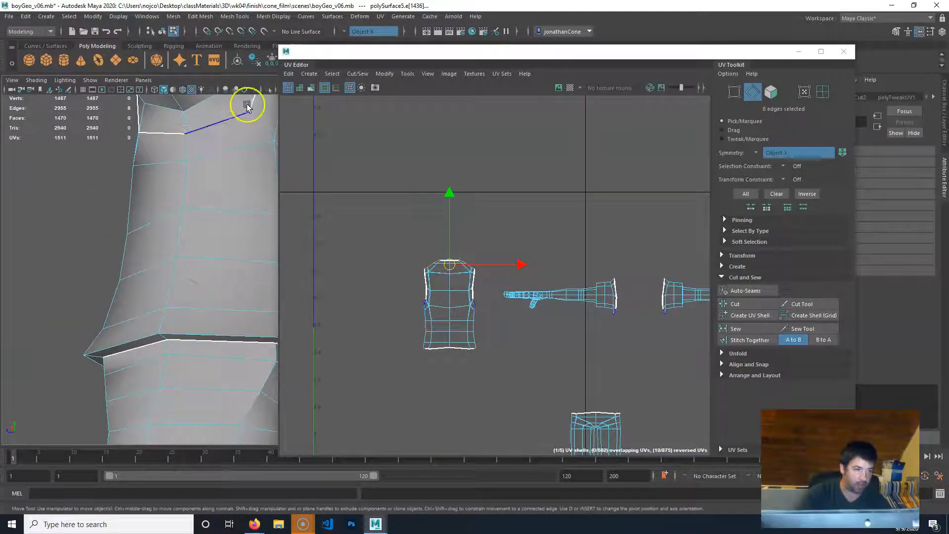
alt+right_drag(157, 247, 114, 250)
alt+middle_drag(169, 231, 169, 232)
alt+drag(198, 276, 127, 269)
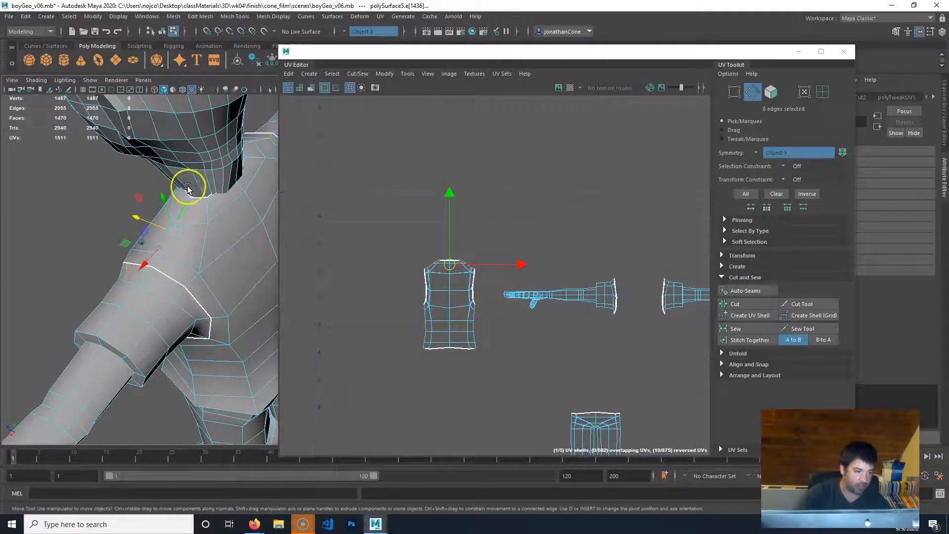
alt+drag(195, 197, 189, 308)
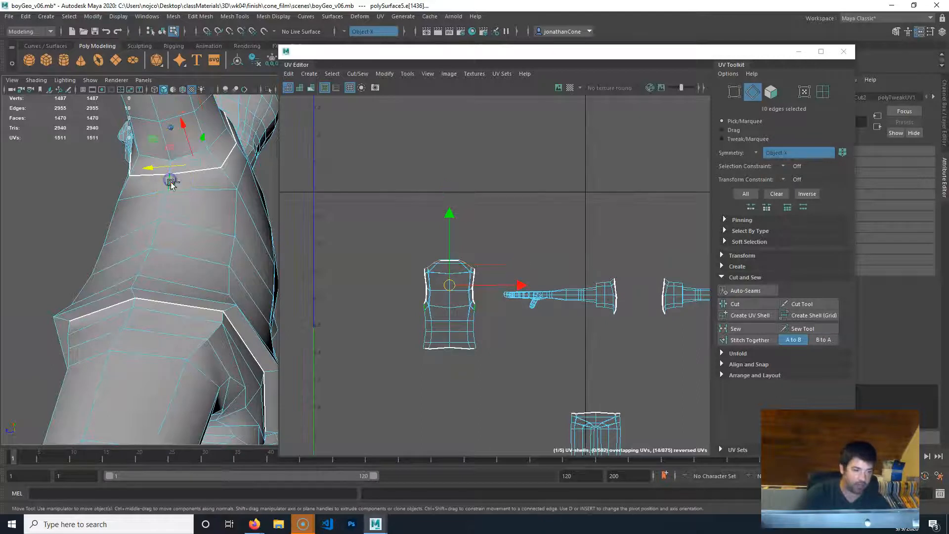
shift+double_click(133, 292)
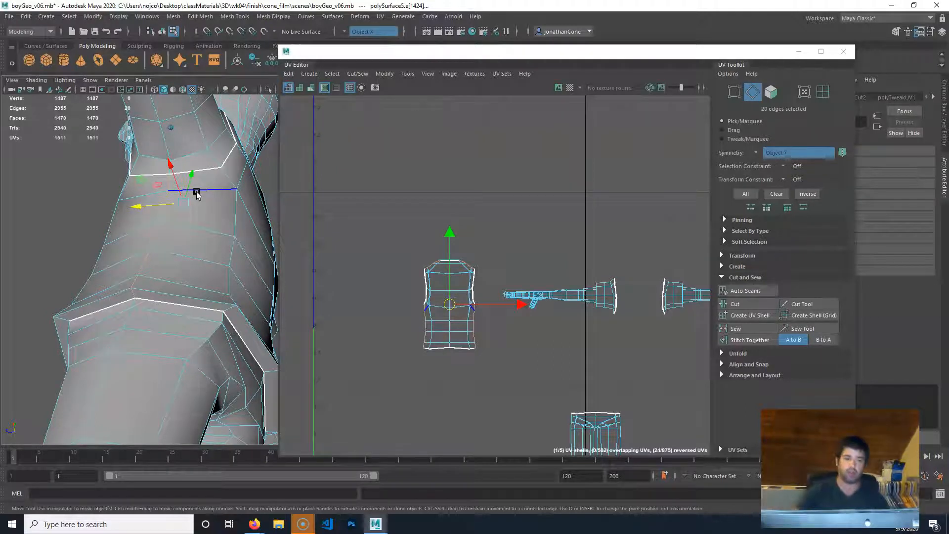
Check the selected shoulder and side edges on the shirt, and cut the UVs along them.
alt+drag(211, 211, 153, 282)
alt+drag(190, 318, 173, 73)
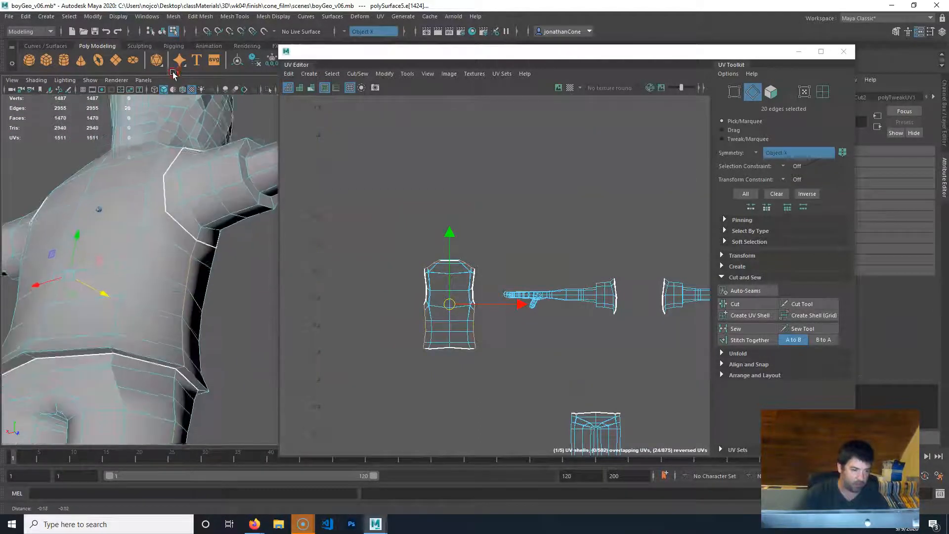
alt+middle_drag(172, 73, 173, 70)
scroll(360, 375, up, 3)
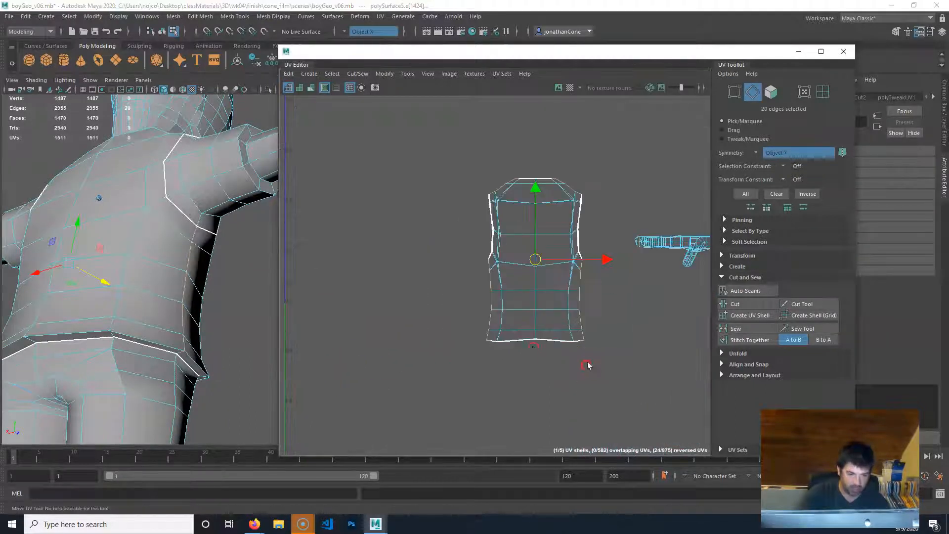
alt+middle_drag(587, 362, 424, 375)
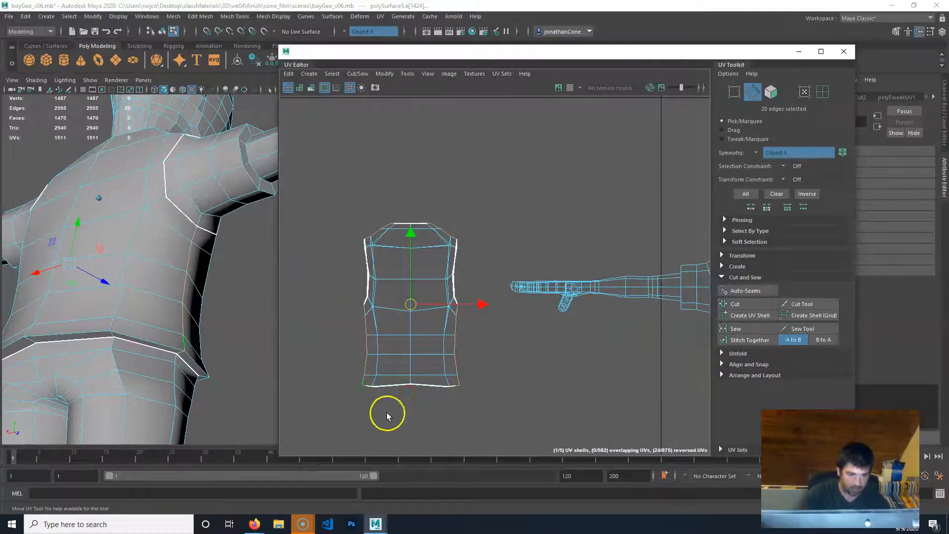
click(761, 314)
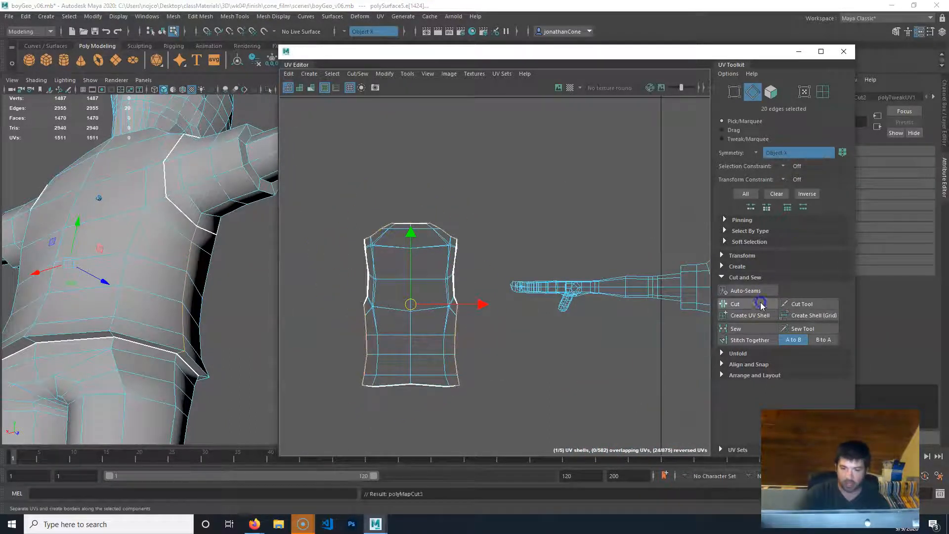
Switch to UV shell selection and pull the shirt's front shell to the left, off the overlapping back shell.
click(822, 91)
click(401, 297)
drag(572, 324, 383, 292)
scroll(383, 293, down, 3)
alt+middle_drag(383, 293, 467, 302)
drag(524, 308, 395, 295)
click(592, 152)
click(520, 298)
click(547, 314)
alt+middle_drag(410, 292, 463, 270)
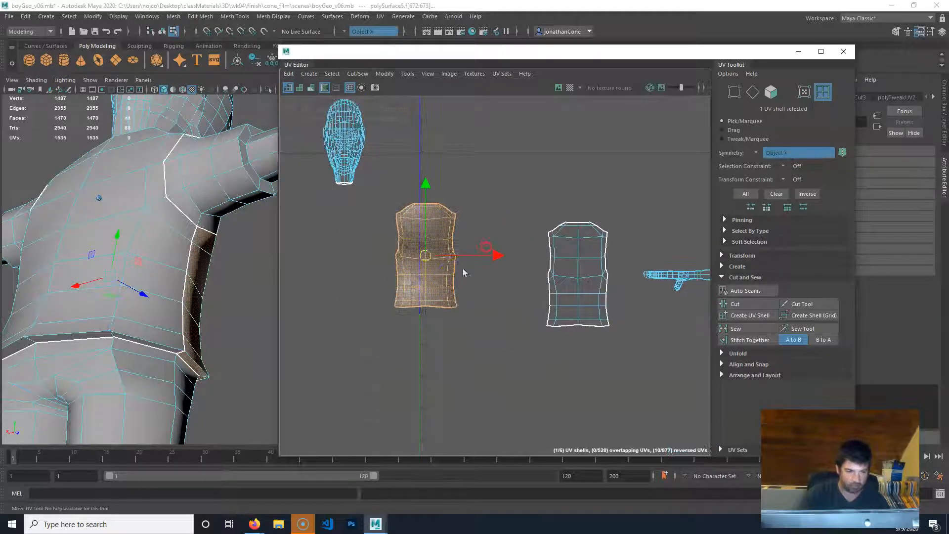
Arrange the shirt's front and back UV shells close together side by side, with the front on the left.
drag(431, 253, 417, 300)
click(561, 280)
drag(572, 275, 506, 305)
click(585, 205)
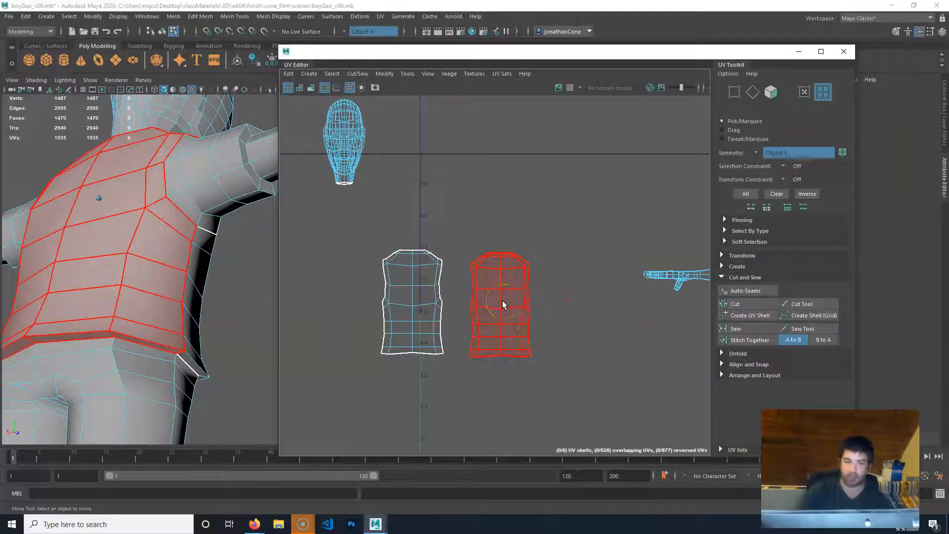
Select the front and back shirt shells in turn to compare each with its area on the model.
click(413, 294)
click(524, 302)
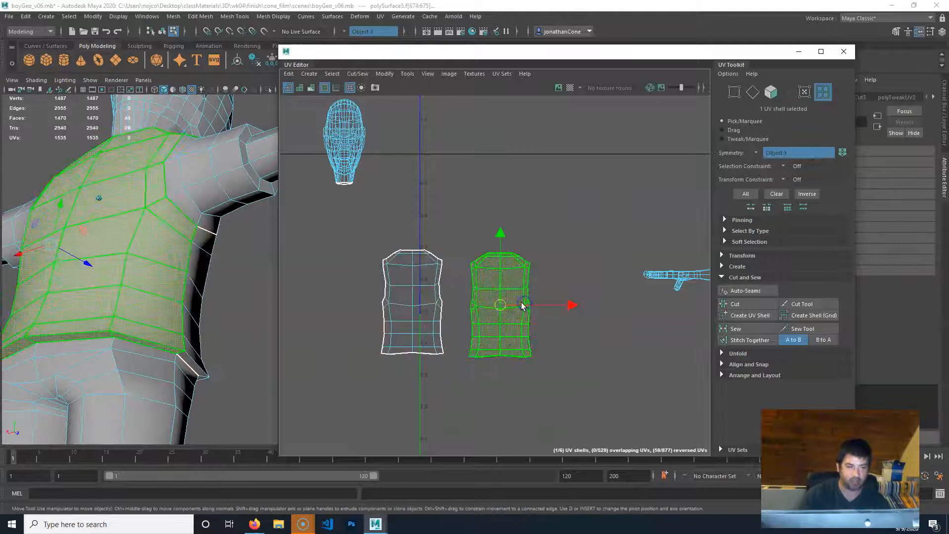
click(407, 315)
click(502, 303)
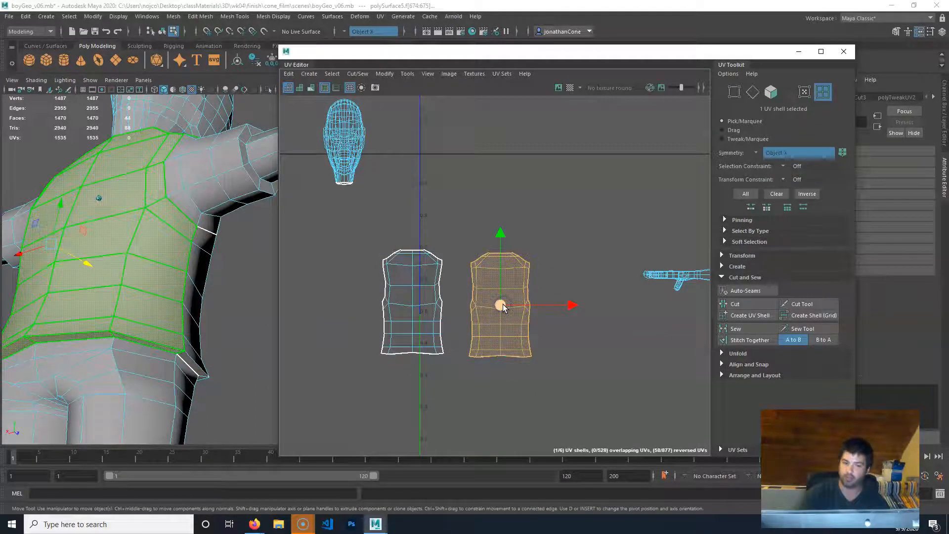
Examine the boy's shorts from the front, side and underneath, including the crotch and the hems around the legs.
alt+right_drag(218, 286, 152, 298)
alt+drag(152, 298, 53, 275)
alt+middle_drag(120, 299, 134, 224)
mouse_move(133, 224)
alt+mouse_down()
mouse_move(53, 342)
mouse_move(118, 219)
alt+mouse_up()
alt+middle_drag(118, 219, 138, 161)
alt+drag(106, 191, 131, 203)
alt+middle_drag(97, 208, 203, 309)
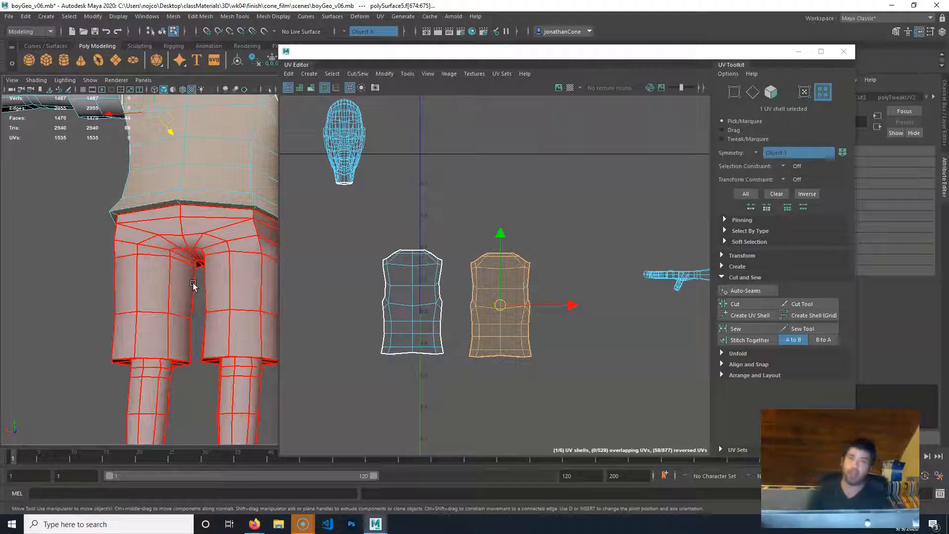
click(169, 276)
alt+middle_drag(188, 354, 99, 318)
alt+drag(149, 293, 94, 305)
alt+right_drag(94, 306, 194, 324)
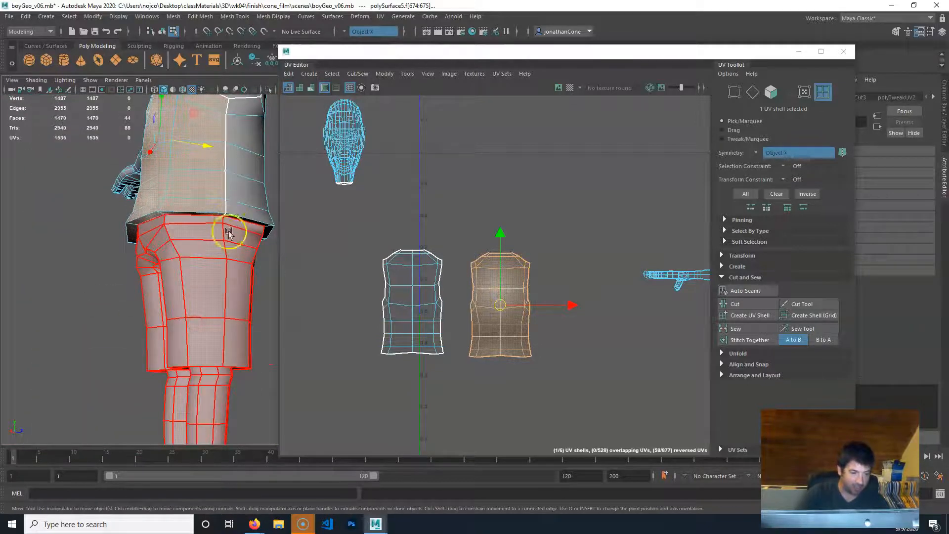
alt+middle_drag(218, 370, 228, 296)
alt+right_drag(230, 367, 331, 365)
alt+drag(109, 417, 217, 381)
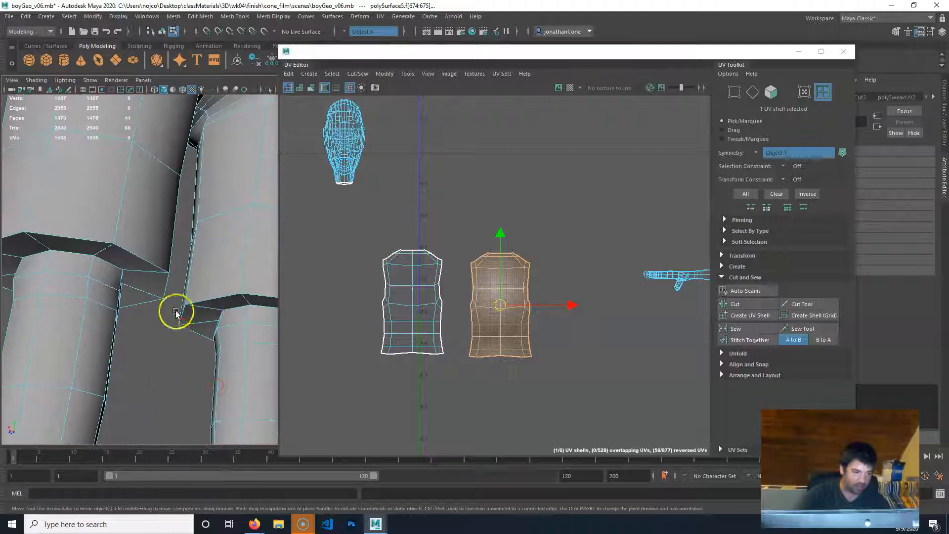
alt+drag(62, 292, 184, 276)
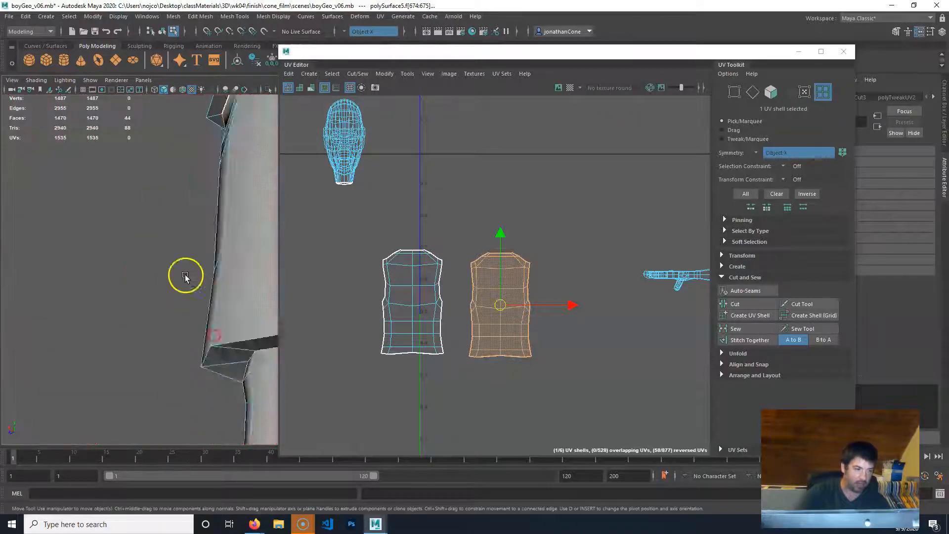
alt+middle_drag(233, 242, 37, 400)
alt+right_drag(247, 395, 153, 395)
alt+middle_drag(152, 401, 163, 310)
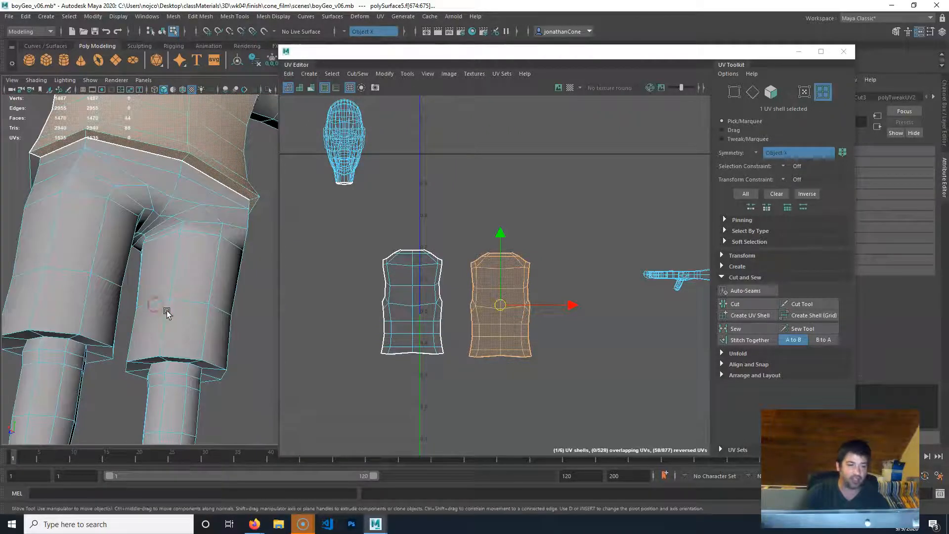
Switch to edge selection and pick the edge on the side of the shorts just below the shirt's hem.
click(225, 265)
alt+middle_drag(90, 267, 76, 311)
alt+drag(76, 311, 144, 298)
right_drag(154, 275, 141, 147)
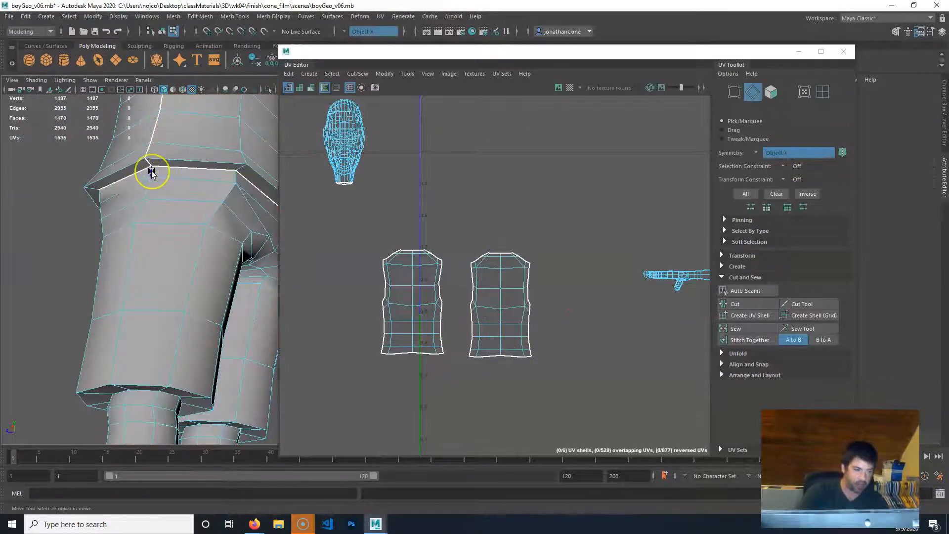
click(152, 171)
key(q)
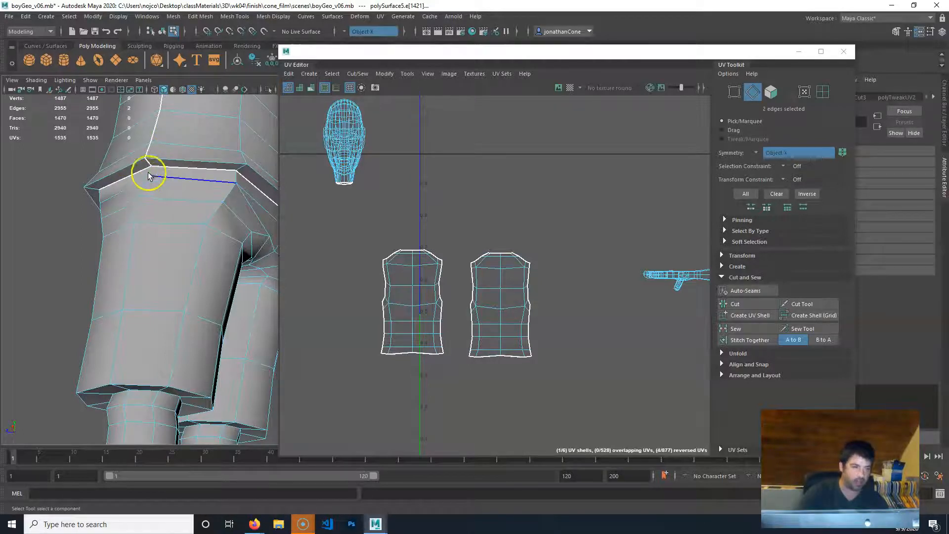
Select the edge loops around the tops of both legs inside the shorts' hems, and cut the UVs along them.
alt+drag(135, 288, 140, 275)
alt+middle_drag(184, 177, 171, 320)
alt+drag(41, 261, 127, 258)
alt+middle_drag(127, 258, 164, 274)
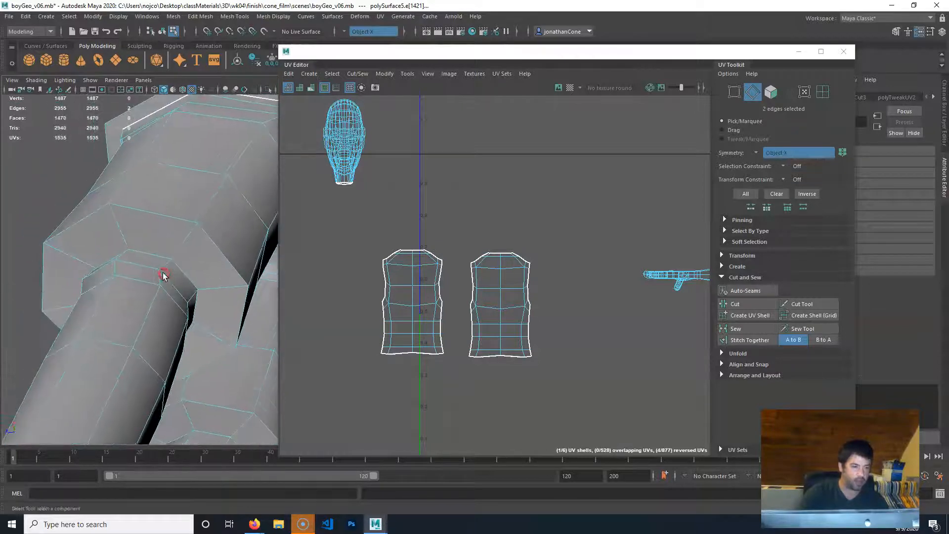
alt+drag(201, 263, 242, 272)
alt+middle_drag(242, 271, 131, 277)
alt+right_drag(132, 278, 222, 264)
alt+middle_drag(222, 265, 306, 201)
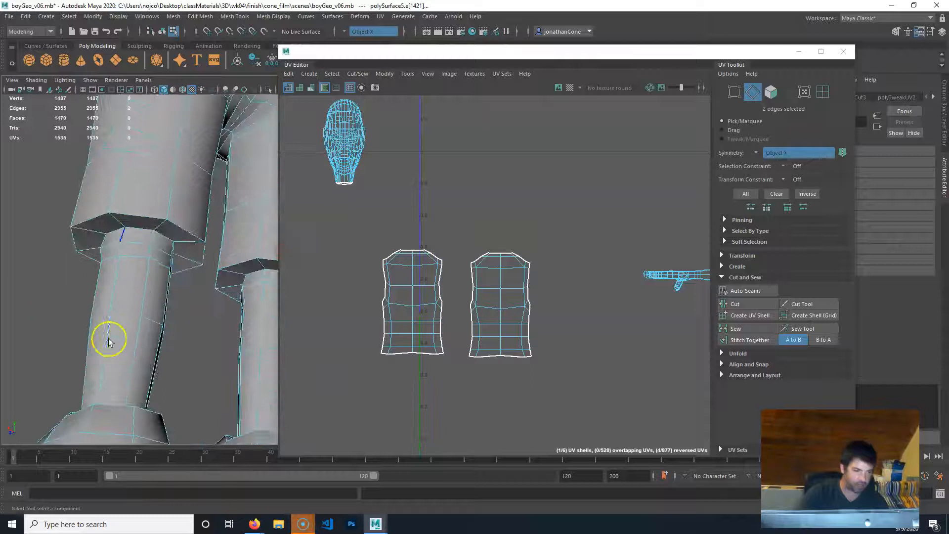
double_click(145, 226)
alt+right_drag(170, 253, 118, 324)
alt+drag(141, 311, 122, 218)
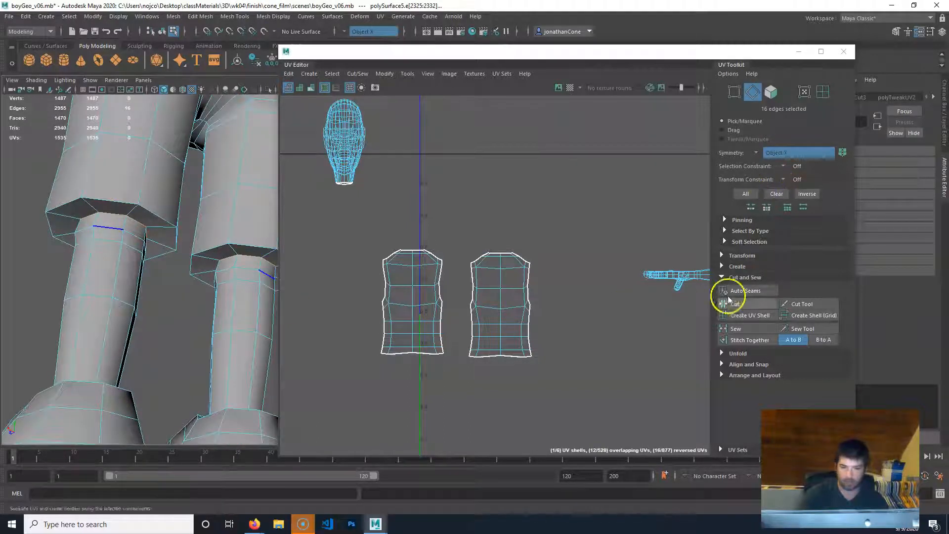
click(743, 305)
Switch to UV shell selection and move the two leg-and-shoe shells down and left, away from the shorts.
alt+middle_drag(486, 298, 516, 216)
click(818, 92)
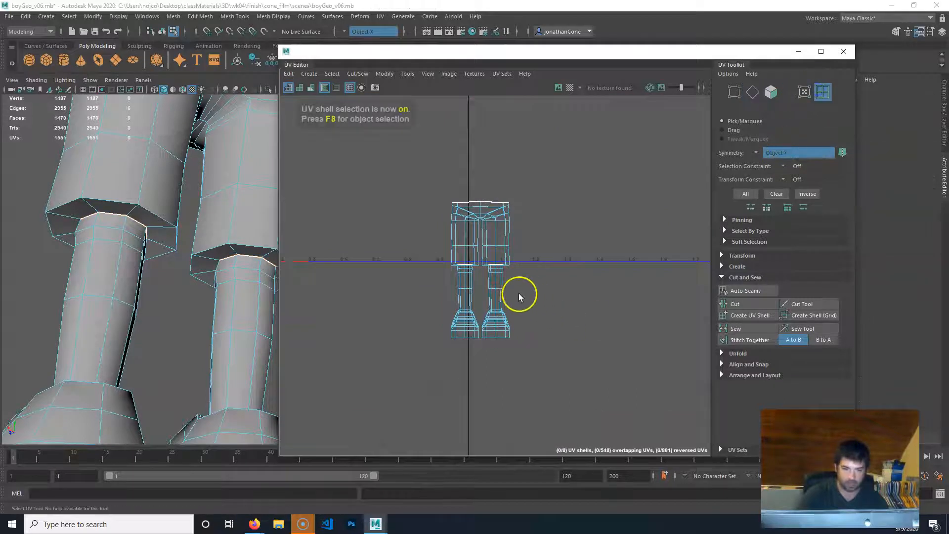
drag(519, 297, 489, 334)
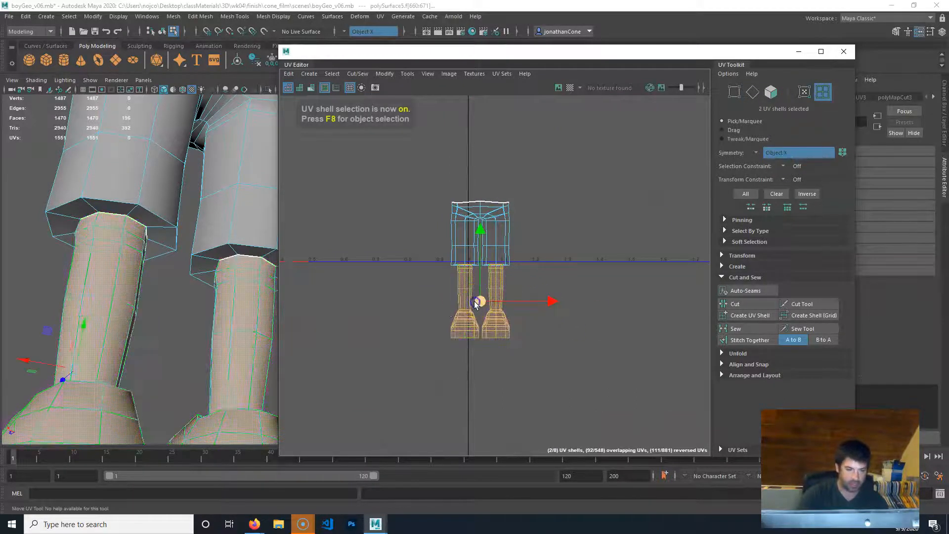
drag(480, 300, 323, 317)
alt+middle_drag(445, 236, 455, 268)
Return to edge selection and select the vertical edges down both outer sides of the shorts, from waist to hem.
alt+middle_drag(123, 254, 89, 410)
alt+drag(89, 411, 123, 366)
alt+middle_drag(123, 365, 146, 309)
right_drag(184, 251, 178, 202)
key(q)
click(165, 123)
click(167, 119)
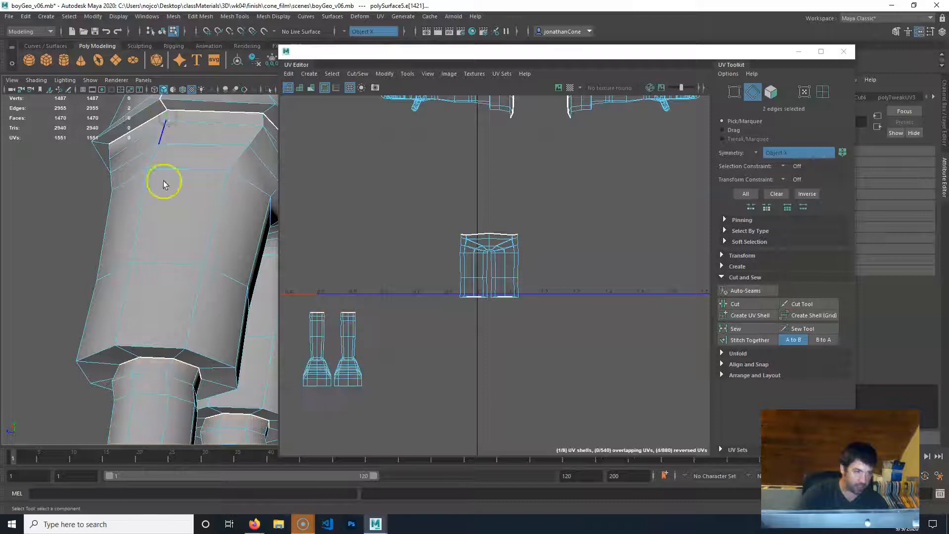
click(128, 288)
alt+drag(153, 292, 154, 270)
alt+drag(170, 189, 157, 291)
alt+drag(222, 381, 203, 233)
alt+middle_drag(203, 233, 159, 239)
Add the inner hem edges and the inseam edges running through the crotch to the shorts' seam selection.
click(138, 367)
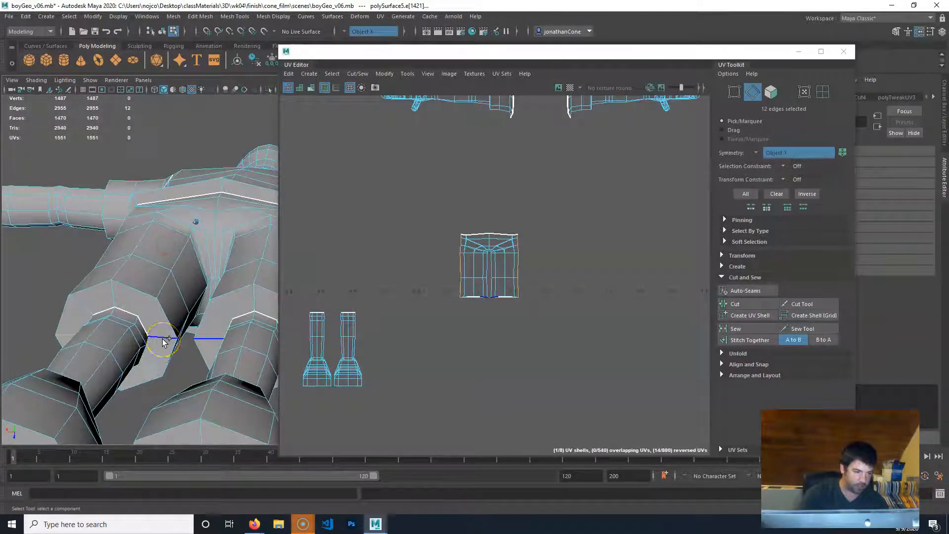
shift+click(221, 282)
alt+drag(220, 282, 226, 307)
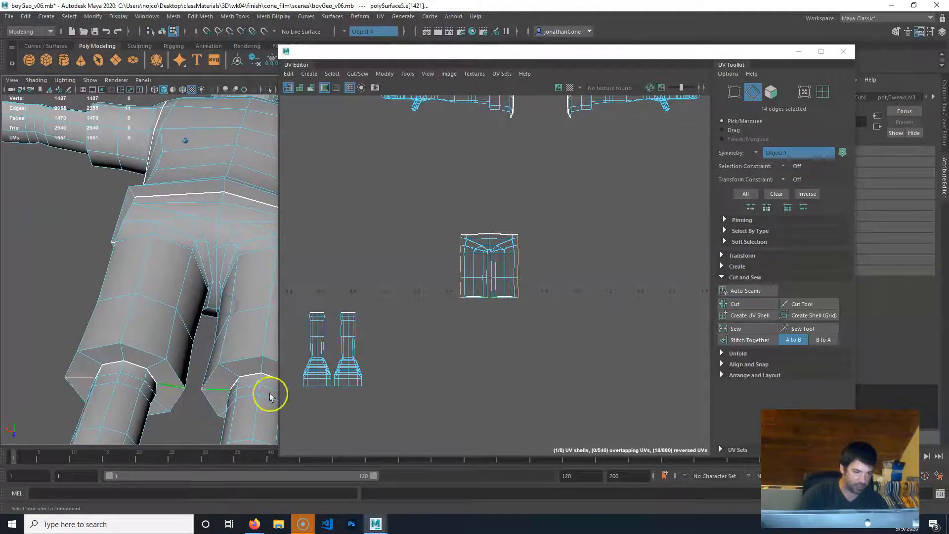
alt+right_drag(169, 366, 269, 336)
alt+drag(211, 326, 173, 318)
alt+right_drag(173, 318, 241, 302)
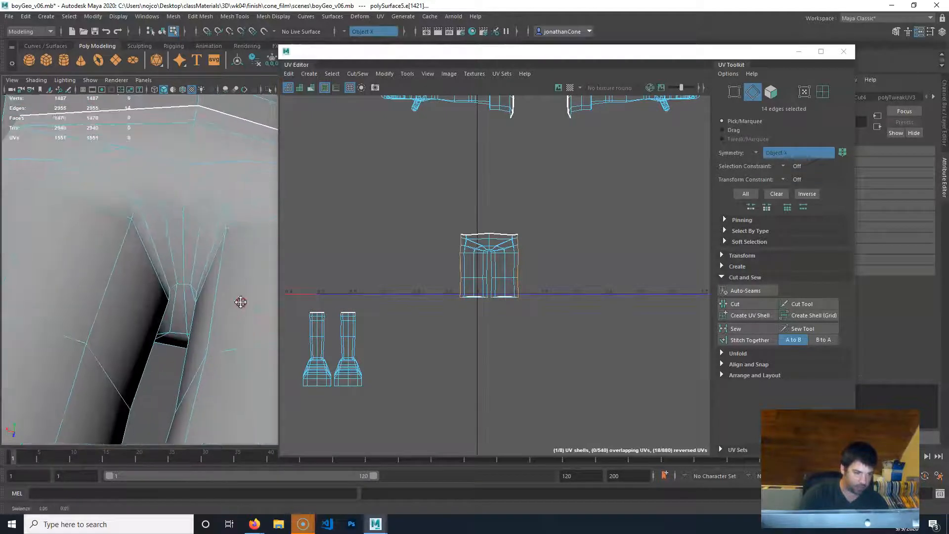
shift+double_click(185, 276)
alt+drag(186, 277, 238, 371)
alt+drag(267, 302, 239, 331)
alt+middle_drag(216, 307, 2, 230)
Check the selected side and inseam edges in the shorts' UV layout, and cut the UVs along them.
alt+right_drag(402, 259, 567, 300)
alt+middle_drag(567, 301, 434, 296)
alt+right_drag(434, 296, 515, 297)
alt+middle_drag(514, 296, 439, 282)
click(478, 372)
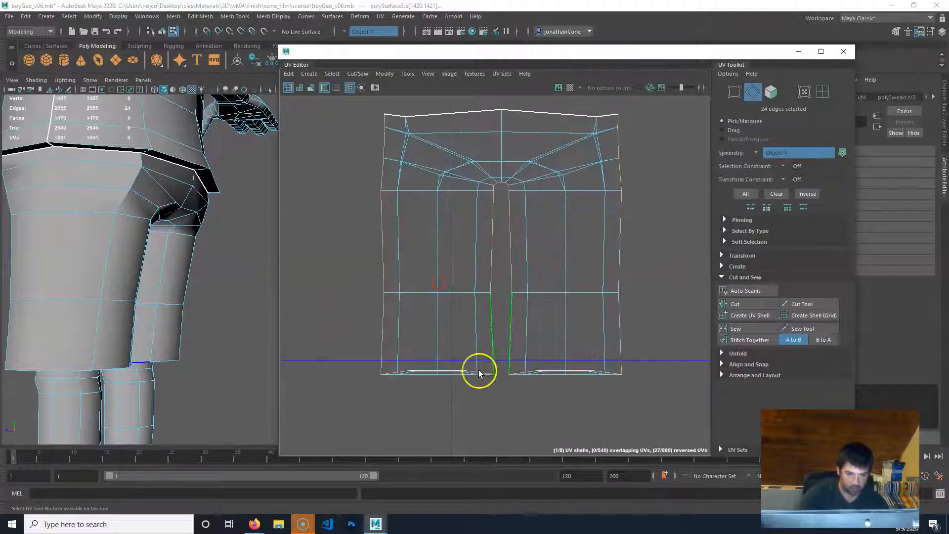
alt+middle_drag(631, 247, 554, 240)
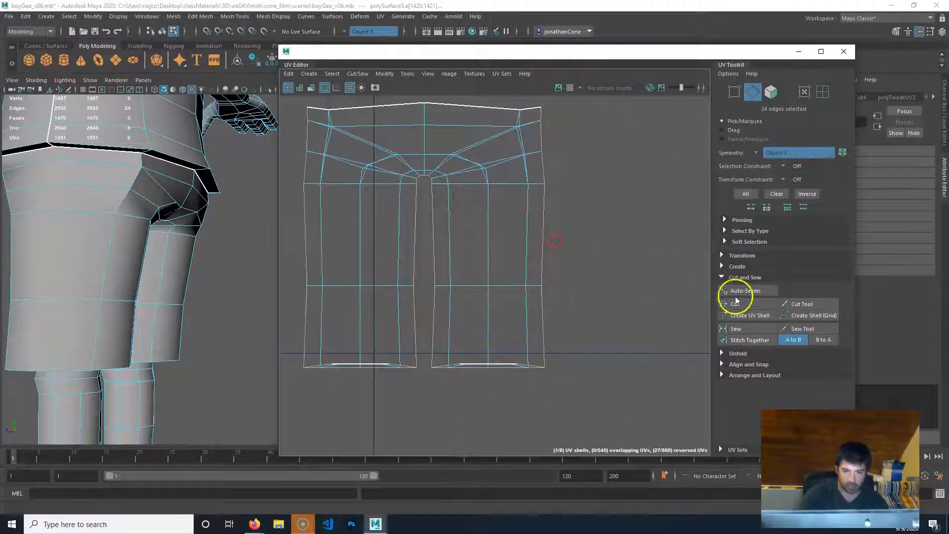
click(736, 303)
alt+right_drag(217, 256, 173, 265)
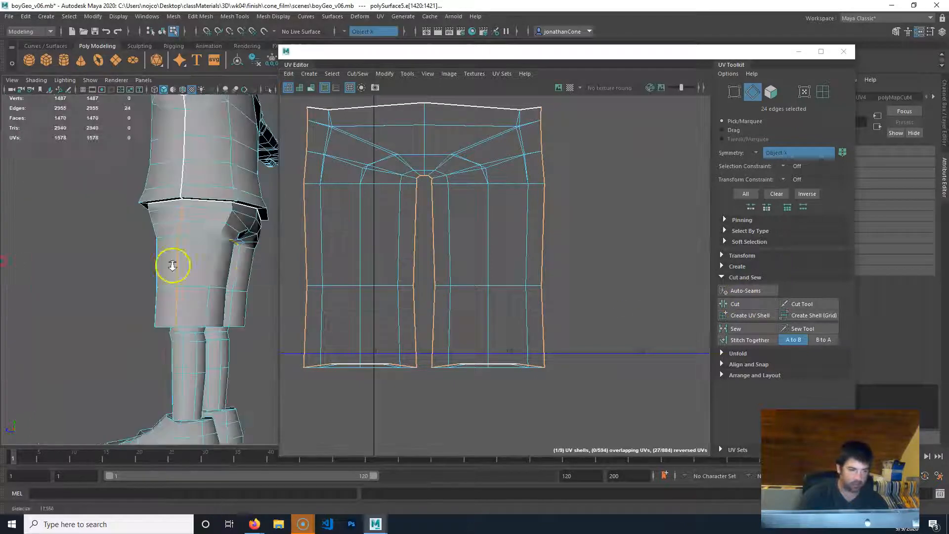
alt+middle_drag(244, 261, 204, 253)
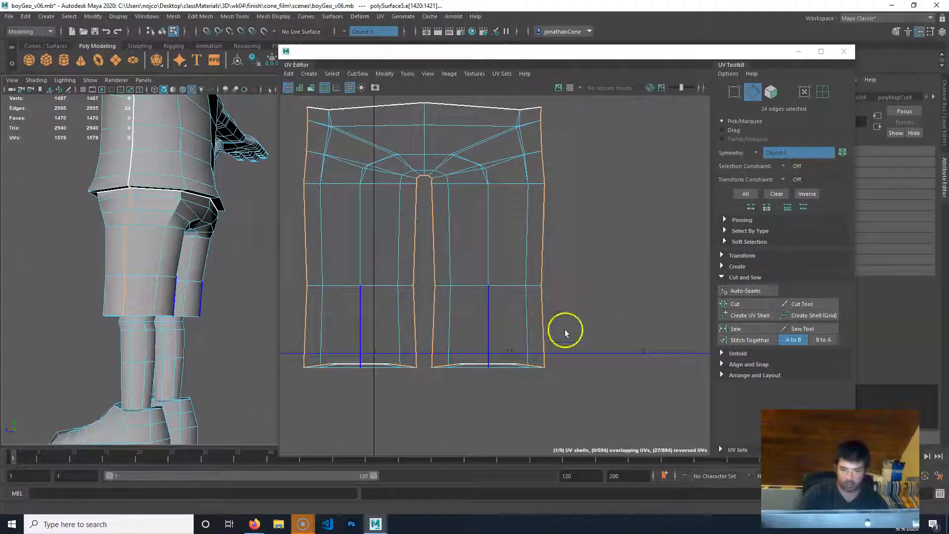
Switch to UV shell selection and move the shorts' front shell straight down, clear of the overlapping back shell.
click(820, 92)
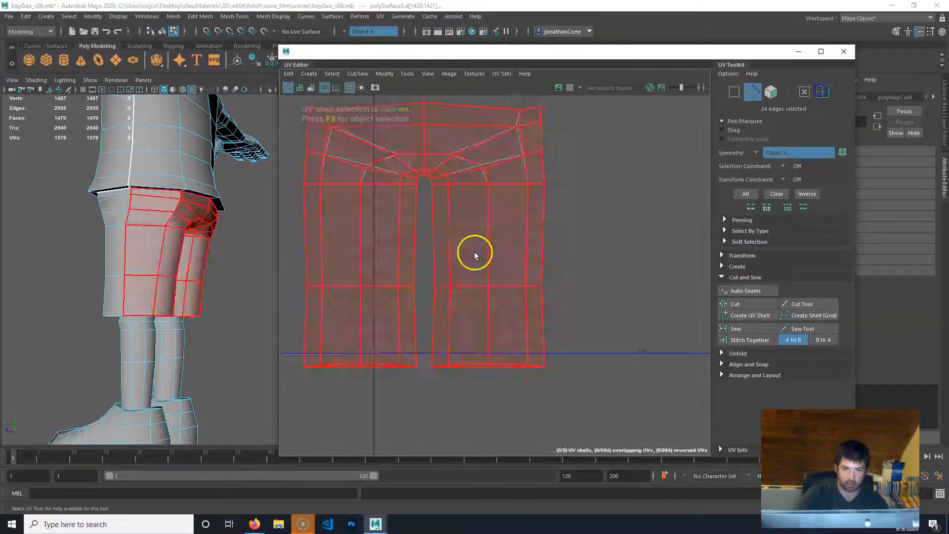
click(469, 249)
scroll(445, 232, down, 3)
key(w)
drag(458, 209, 478, 377)
alt+middle_drag(584, 304, 650, 237)
Inspect the front shorts shell on the model, then the legs and shoes below it.
alt+drag(51, 245, 239, 244)
alt+middle_drag(239, 243, 81, 227)
alt+right_drag(80, 227, 174, 247)
alt+middle_drag(88, 207, 157, 271)
alt+right_drag(157, 271, 212, 281)
alt+middle_drag(158, 227, 235, 292)
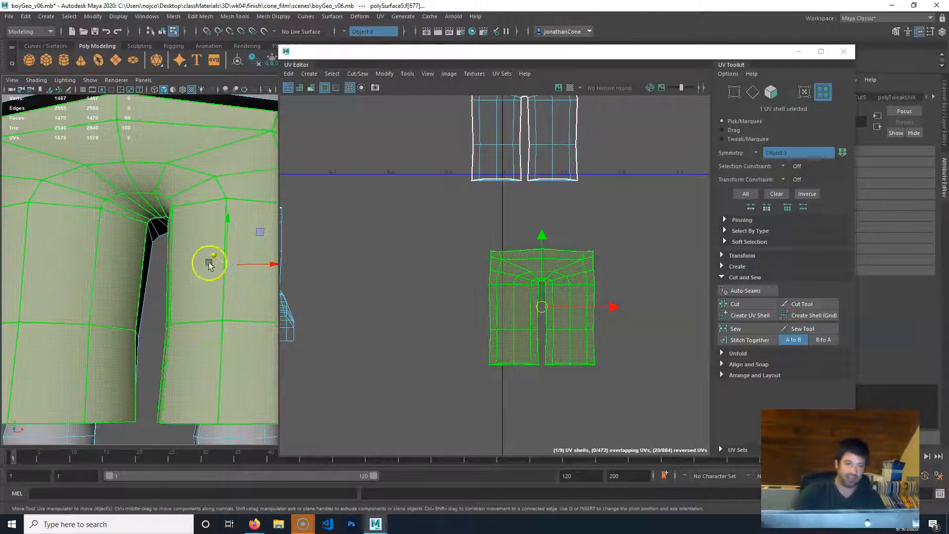
alt+right_drag(200, 306, 123, 326)
alt+middle_drag(123, 326, 81, 288)
alt+drag(80, 288, 138, 322)
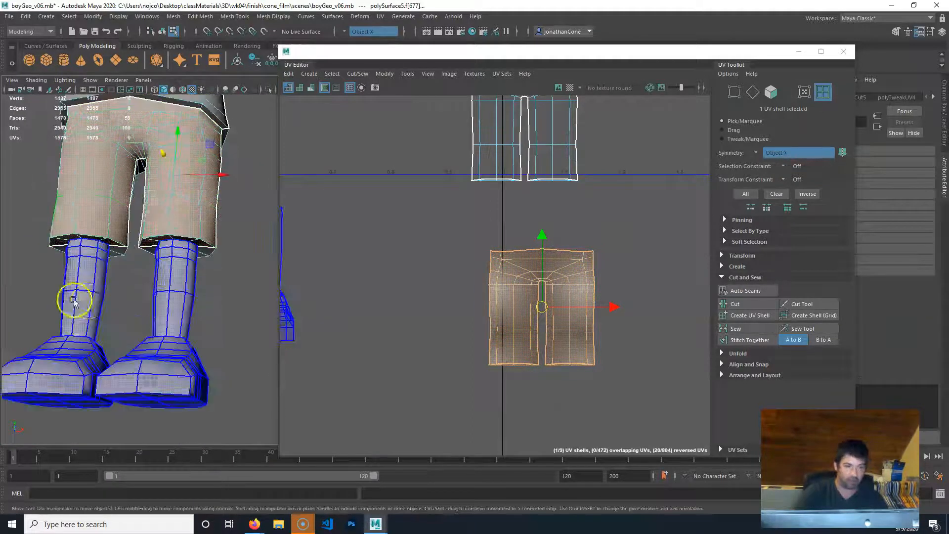
alt+middle_drag(74, 301, 132, 292)
alt+drag(185, 260, 191, 322)
alt+middle_drag(191, 322, 182, 218)
alt+middle_drag(210, 290, 208, 295)
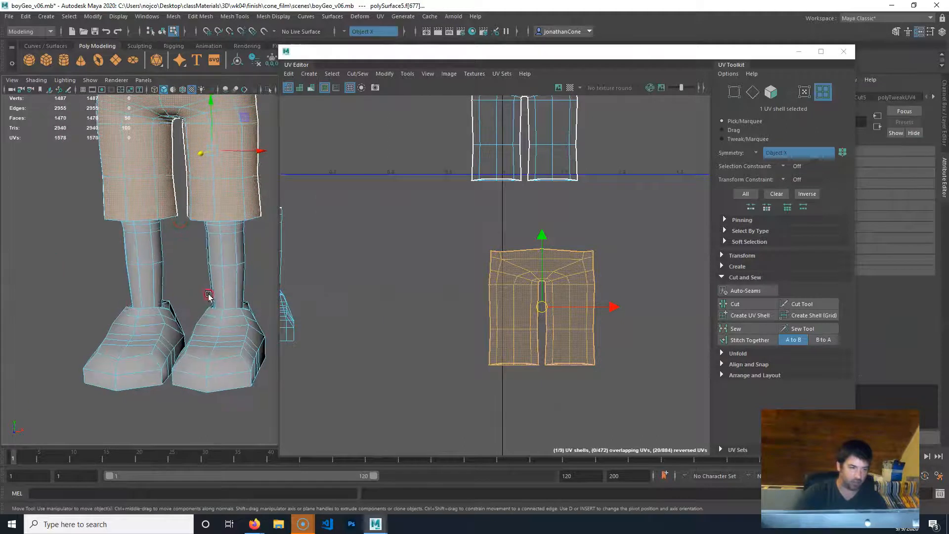
Switch to edge selection and select the edge loops where both legs enter the shoes.
alt+right_drag(208, 295, 272, 298)
alt+middle_drag(272, 298, 212, 300)
alt+drag(267, 311, 210, 329)
alt+right_drag(210, 330, 59, 361)
alt+middle_drag(59, 360, 188, 350)
alt+right_drag(84, 339, 291, 341)
alt+middle_drag(291, 341, 173, 338)
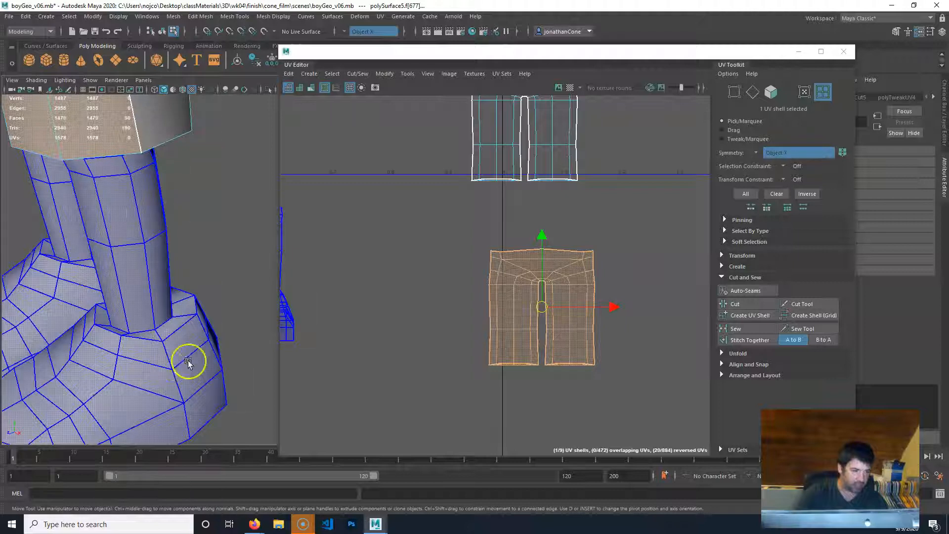
right_drag(155, 251, 155, 324)
right_drag(155, 240, 155, 240)
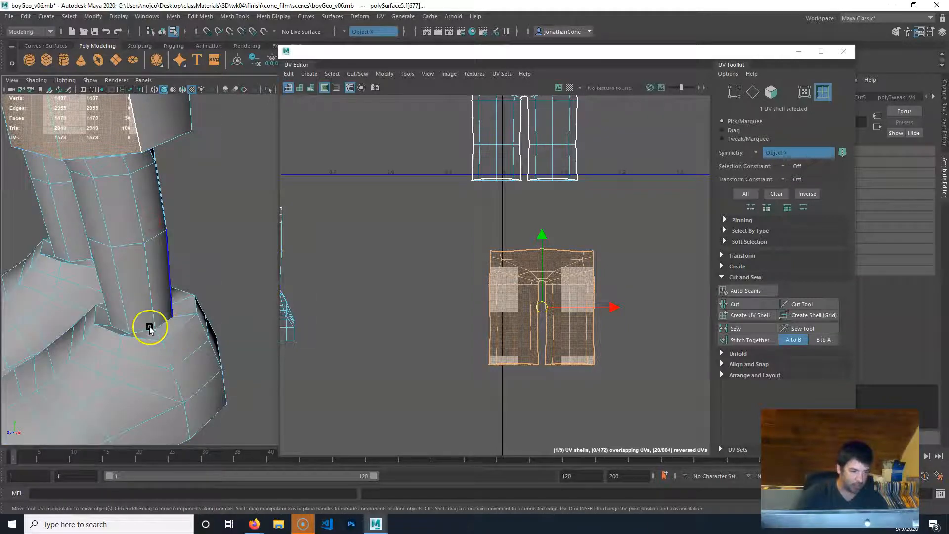
click(143, 332)
alt+drag(155, 276, 164, 335)
alt+drag(165, 335, 161, 332)
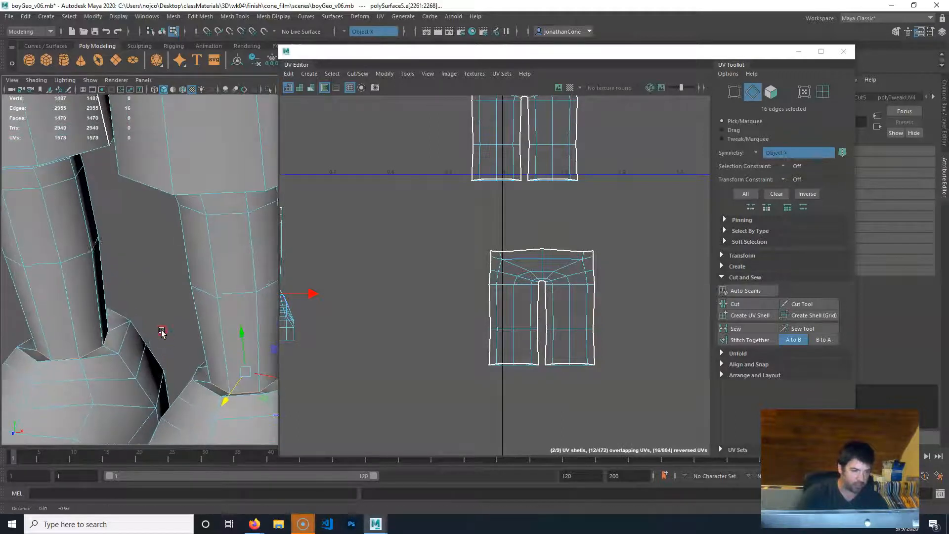
alt+middle_drag(161, 333, 95, 276)
click(760, 311)
key(ctrl+z)
key(ctrl+z)
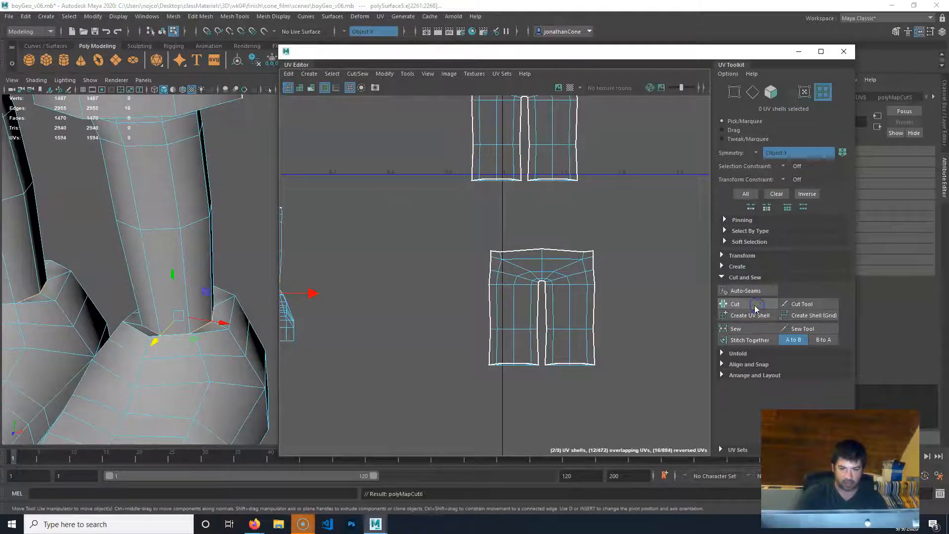
Cut the UVs along the ankle loops and move the two leg shells up and right, apart from the shoe shells.
click(756, 305)
click(409, 262)
drag(394, 271, 484, 256)
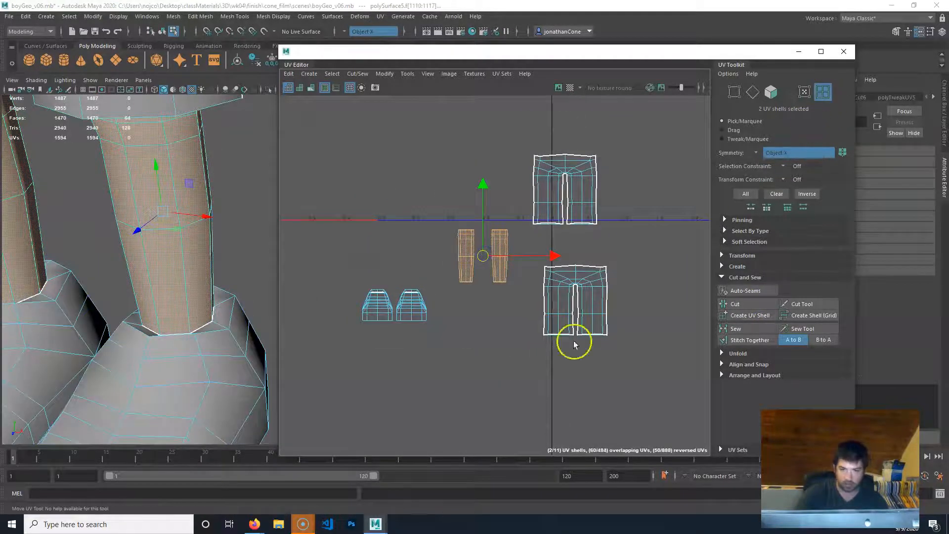
Select the two shoe shells and examine the shoes' soles on the model.
click(428, 304)
alt+middle_drag(141, 389, 129, 203)
alt+drag(141, 352, 142, 298)
alt+middle_drag(153, 229, 144, 356)
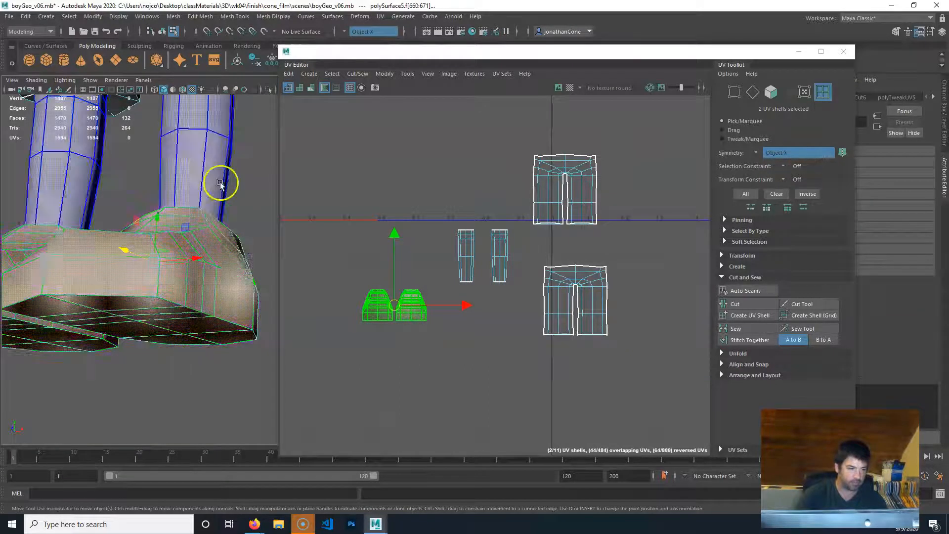
Select the edges around the perimeter of both shoe soles, and cut the UVs along them.
right_drag(214, 306, 214, 228)
double_click(225, 314)
alt+drag(210, 333, 231, 271)
alt+middle_drag(196, 262, 158, 252)
shift+double_click(210, 302)
alt+middle_drag(100, 275, 143, 305)
shift+double_click(149, 319)
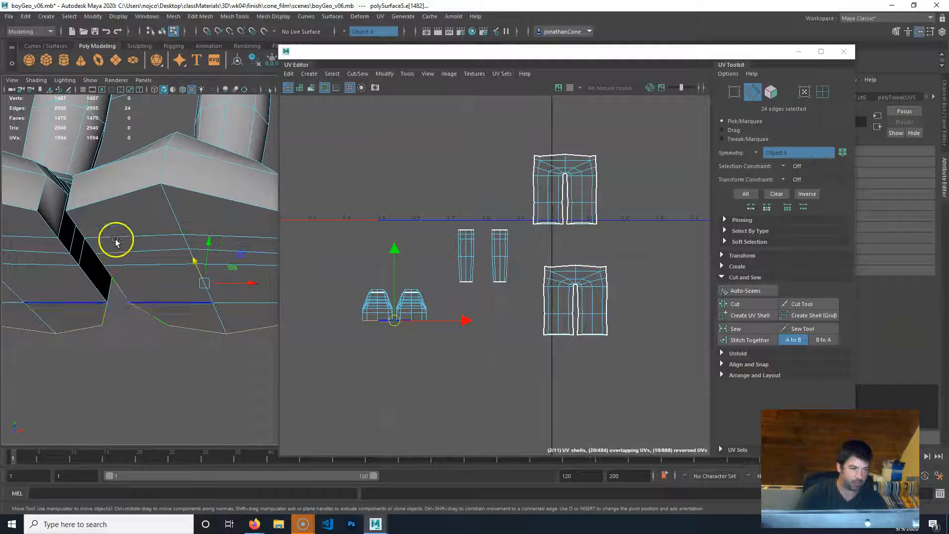
shift+double_click(116, 193)
alt+drag(117, 193, 239, 315)
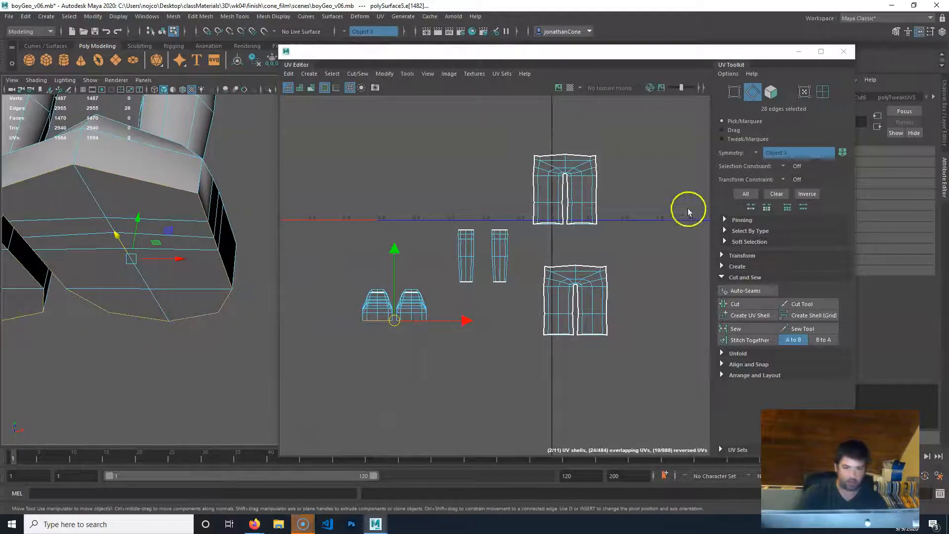
click(745, 305)
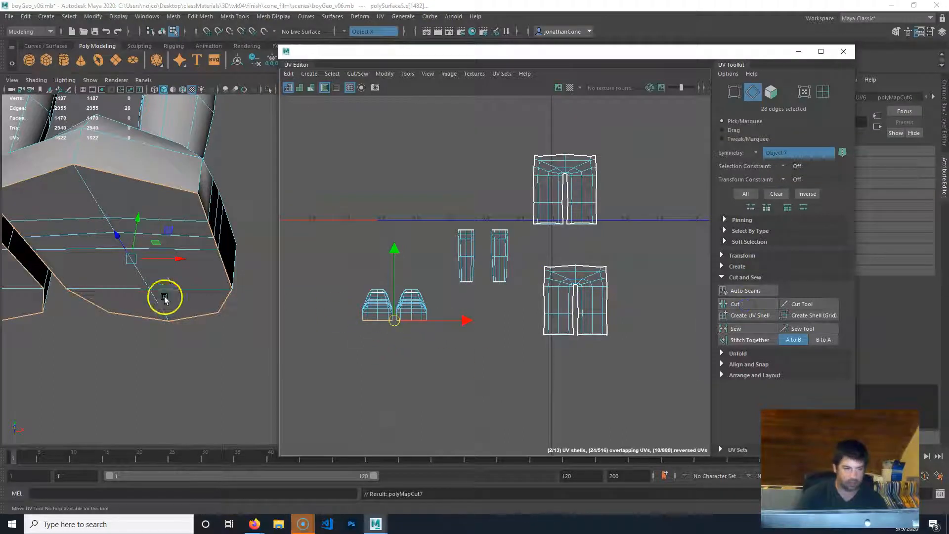
Select the two shoe sole UV shells and move them down and right, clear of the shoe shells.
right_drag(168, 213, 178, 277)
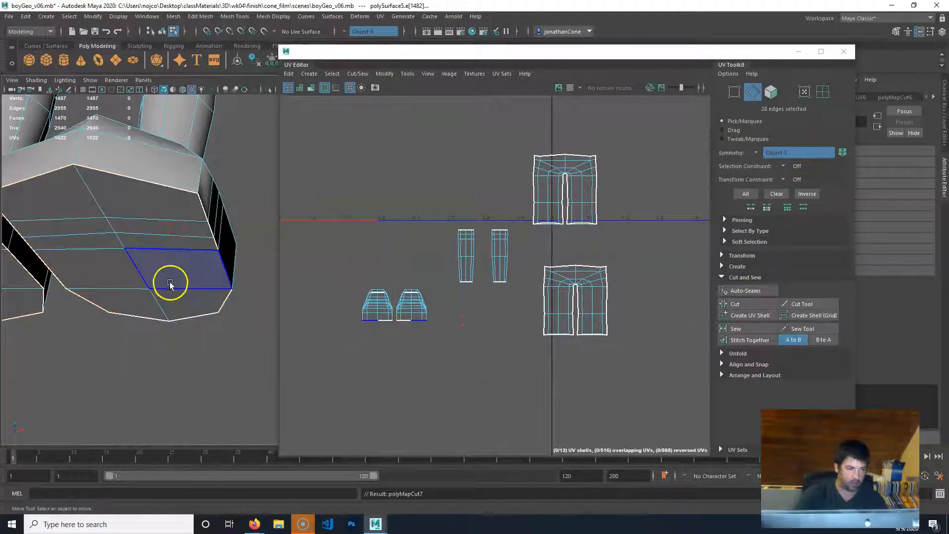
click(823, 91)
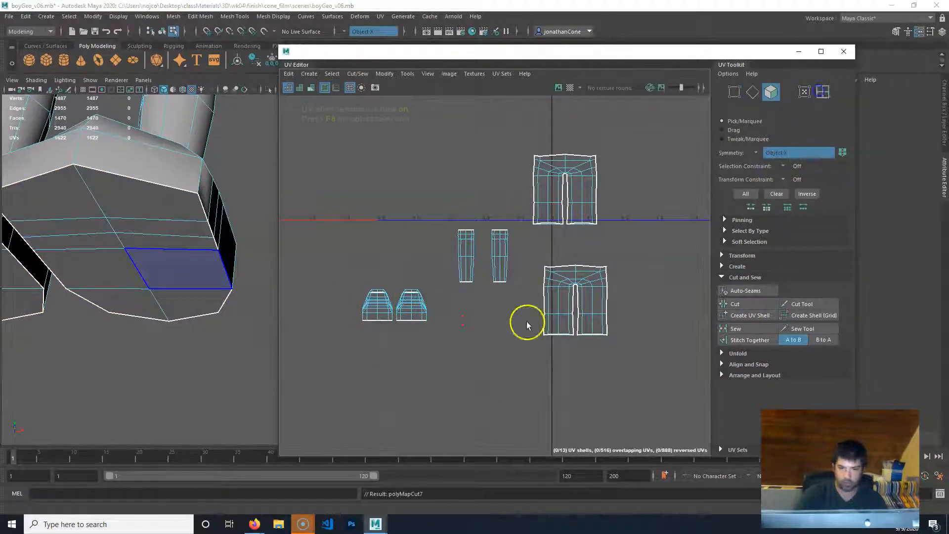
click(173, 258)
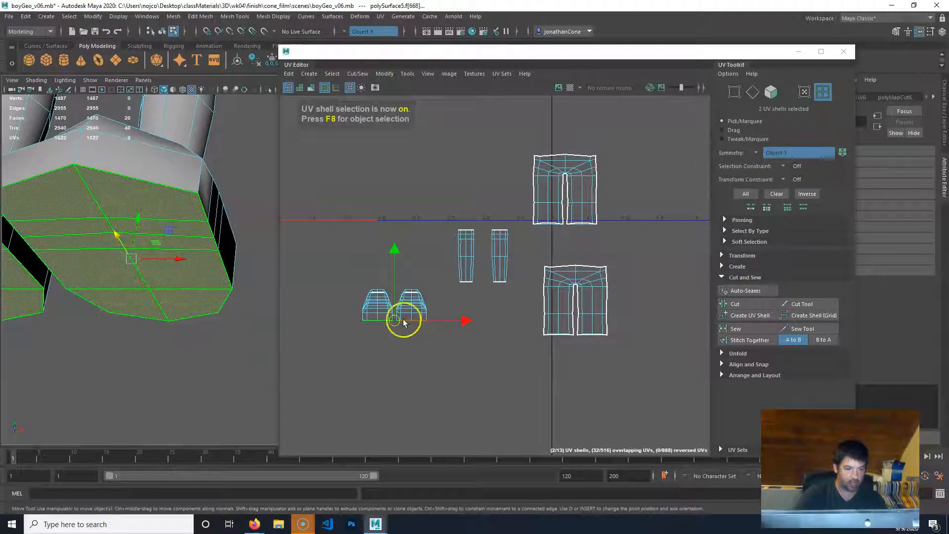
scroll(396, 326, up, 3)
alt+middle_drag(116, 278, 161, 320)
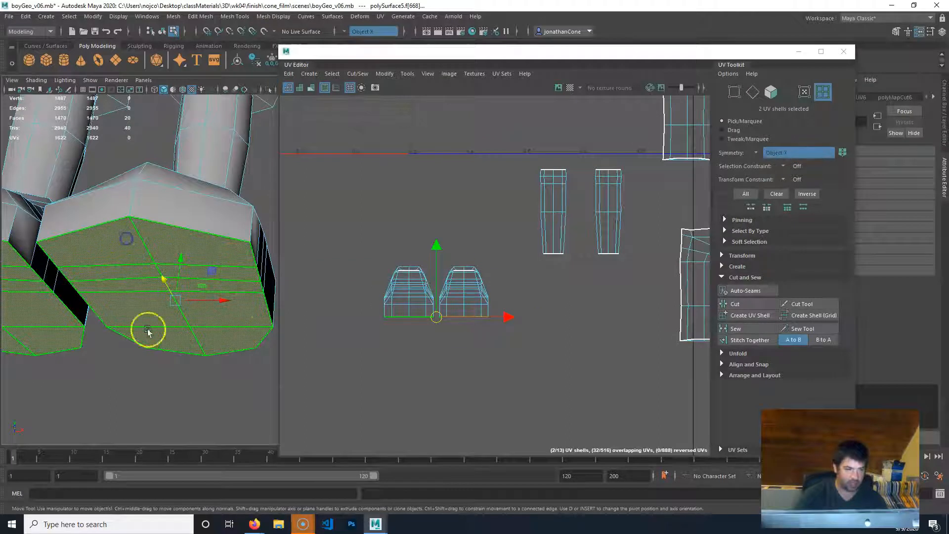
drag(435, 320, 498, 405)
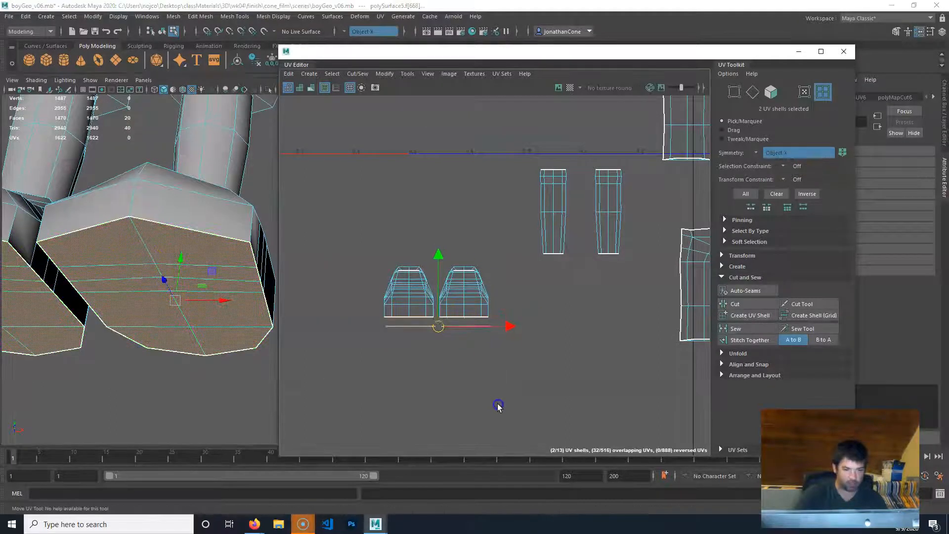
alt+right_drag(569, 262, 513, 272)
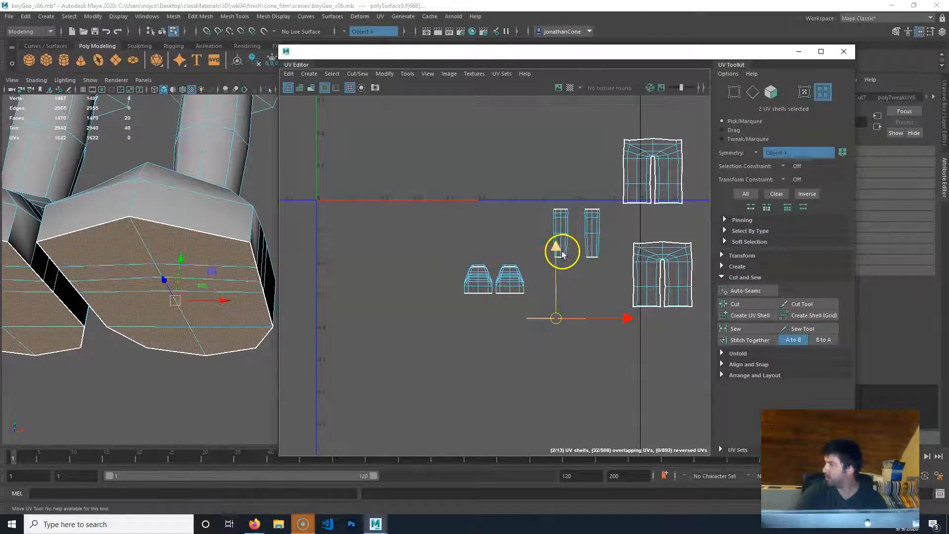
alt+middle_drag(561, 254, 519, 296)
alt+middle_drag(561, 268, 556, 287)
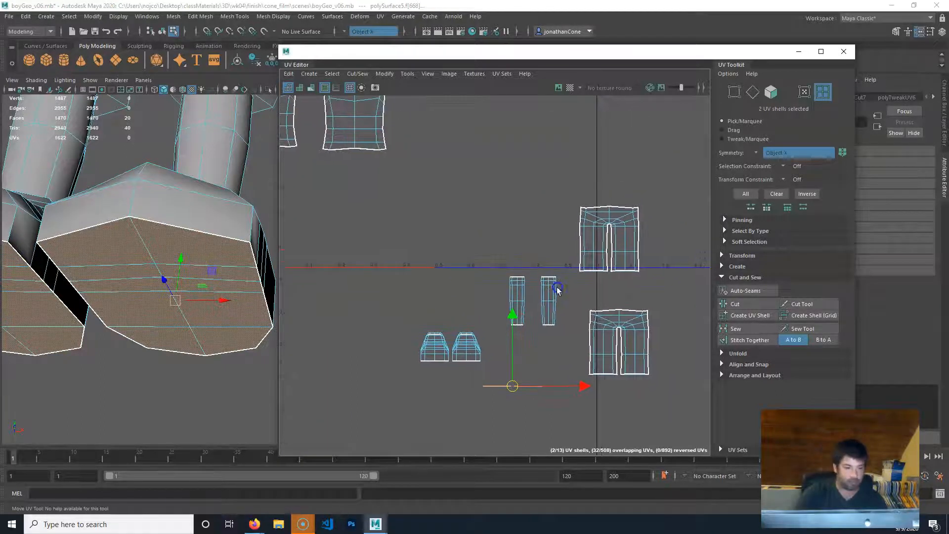
Select the edge loops where both arms enter the shirt sleeves, and cut the UVs along them.
alt+right_drag(203, 267, 118, 259)
alt+right_drag(207, 250, 78, 252)
alt+middle_drag(195, 229, 172, 407)
alt+drag(204, 267, 199, 313)
alt+middle_drag(200, 313, 167, 149)
alt+middle_drag(170, 214, 173, 286)
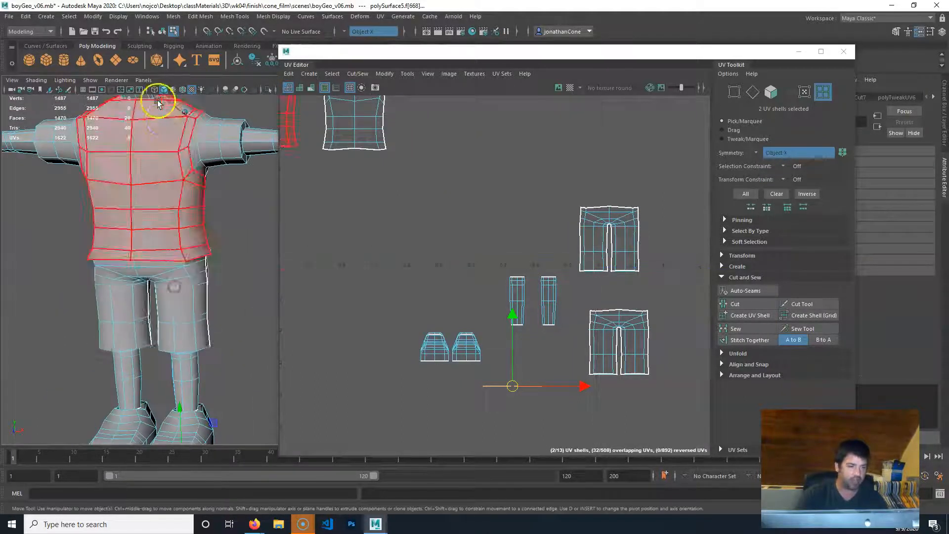
scroll(148, 271, up, 5)
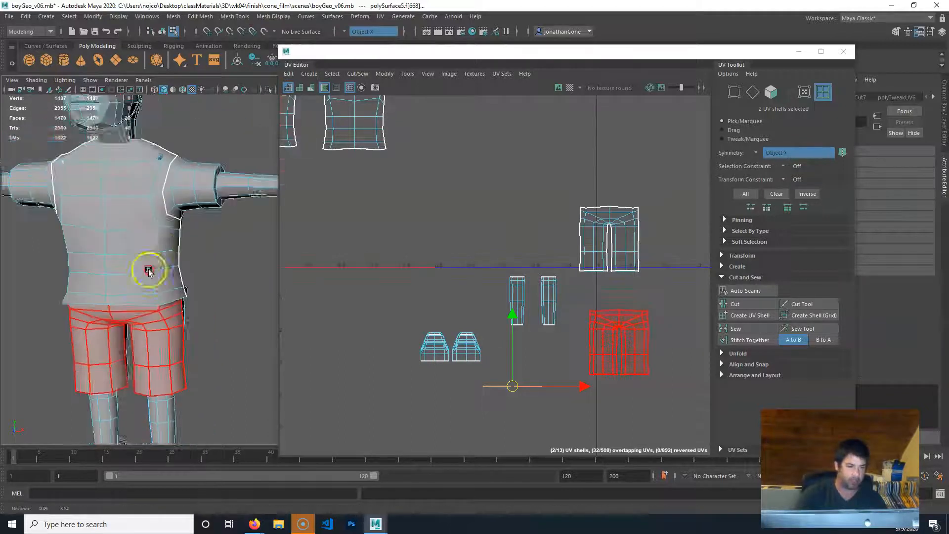
alt+right_drag(148, 326, 269, 313)
alt+middle_drag(106, 307, 145, 301)
alt+right_drag(140, 300, 166, 298)
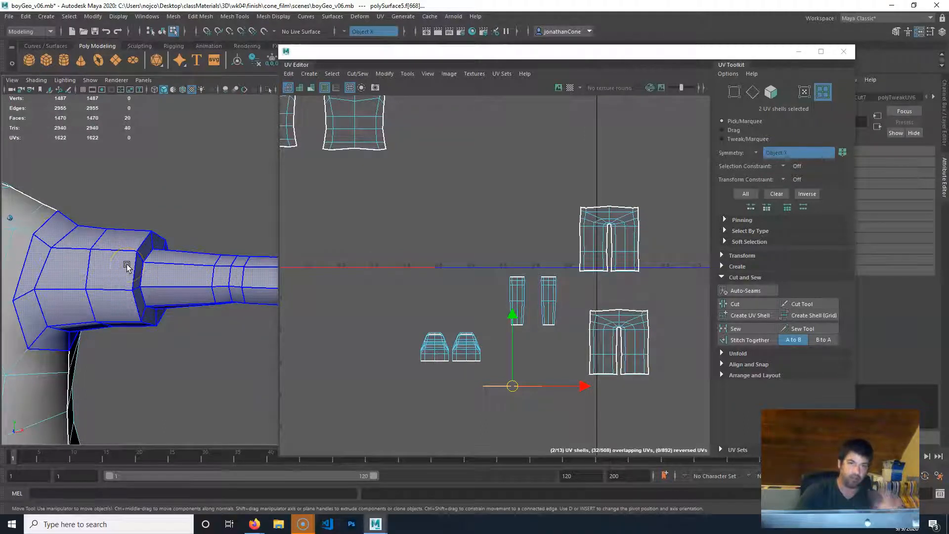
right_drag(117, 270, 112, 212)
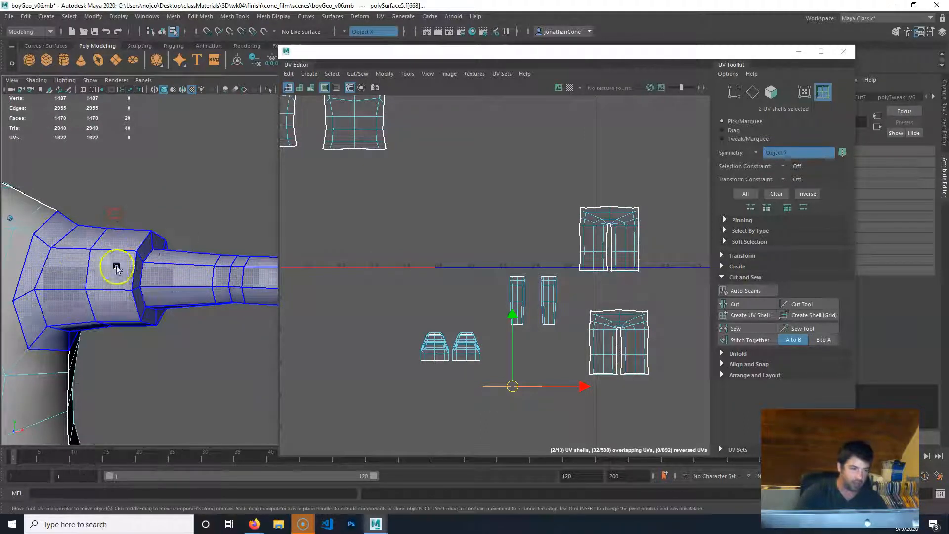
double_click(142, 273)
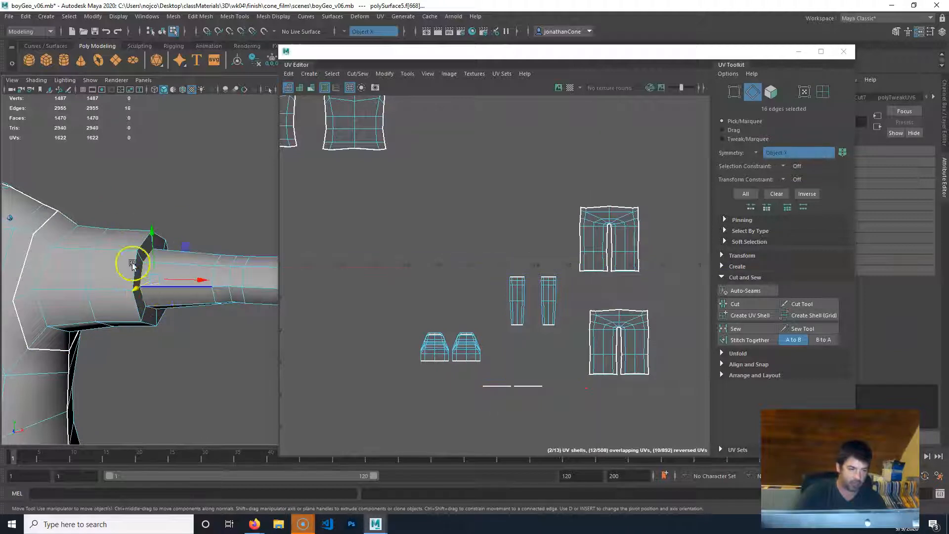
click(758, 304)
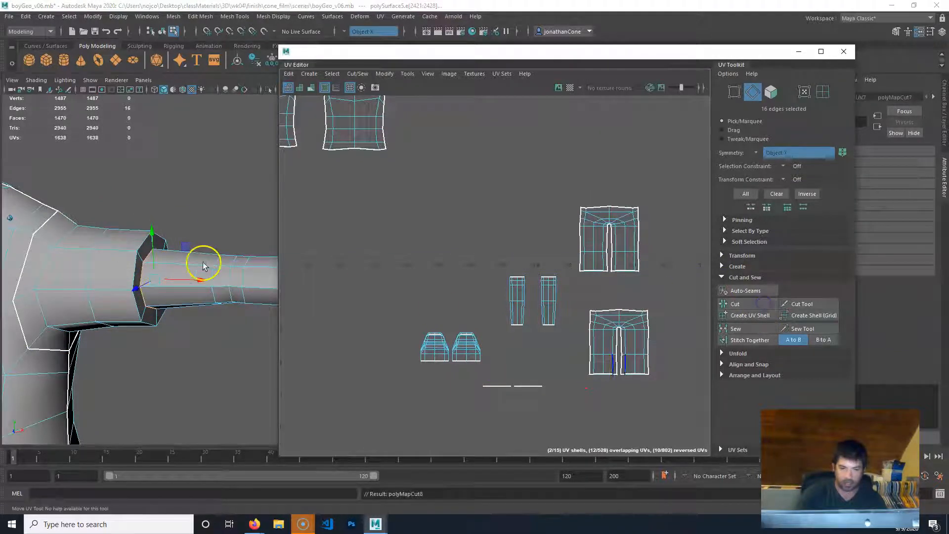
Switch to UV shell selection and move the two arm shells straight down, below the sleeve shells.
alt+middle_drag(210, 295, 182, 298)
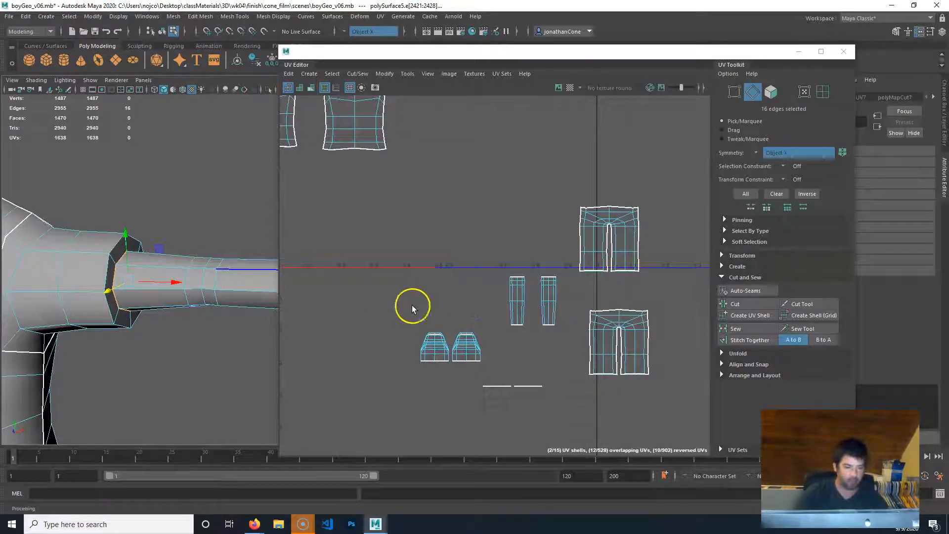
alt+middle_drag(422, 284, 409, 377)
alt+middle_drag(588, 307, 326, 395)
alt+right_drag(477, 316, 531, 335)
click(821, 90)
drag(546, 206, 517, 265)
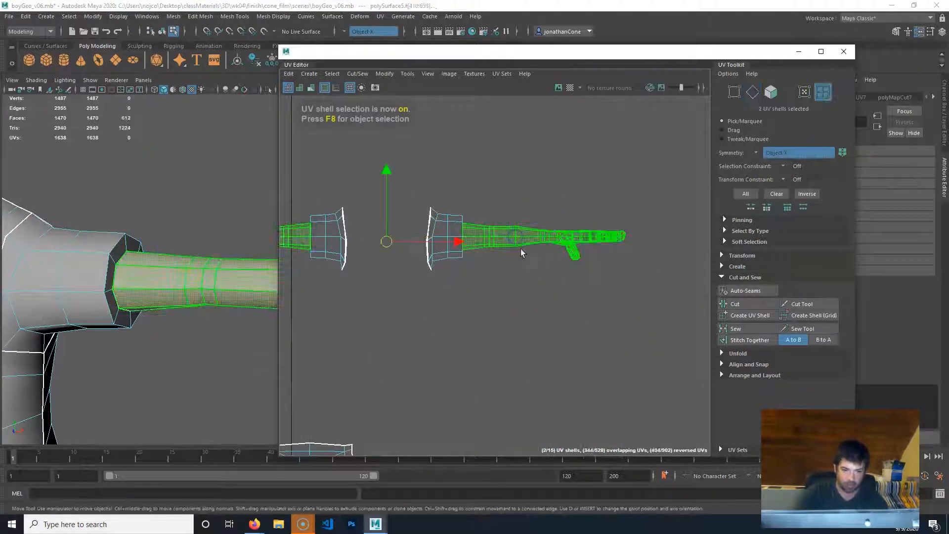
drag(387, 241, 385, 358)
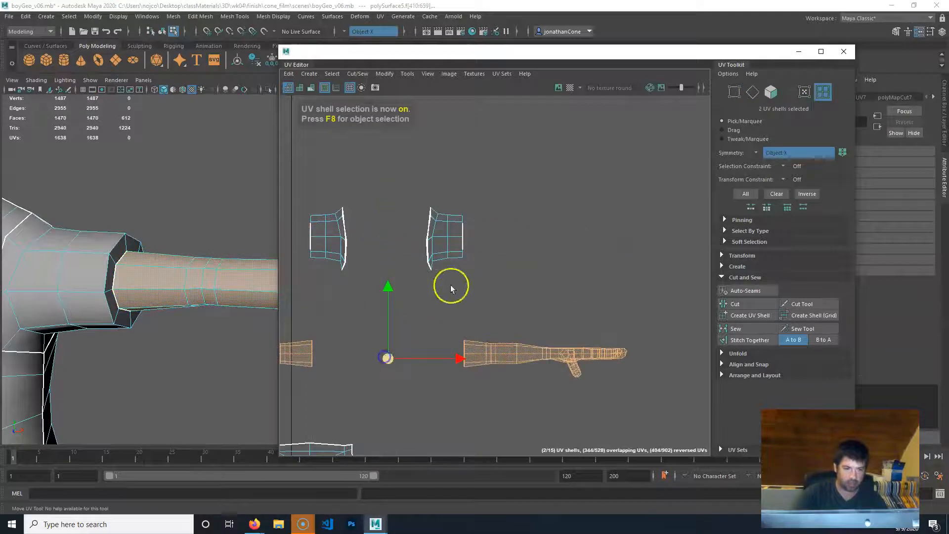
Select the edge loops around both wrists and cut the UVs along them.
alt+middle_drag(99, 335, 75, 328)
alt+middle_drag(252, 336, 74, 328)
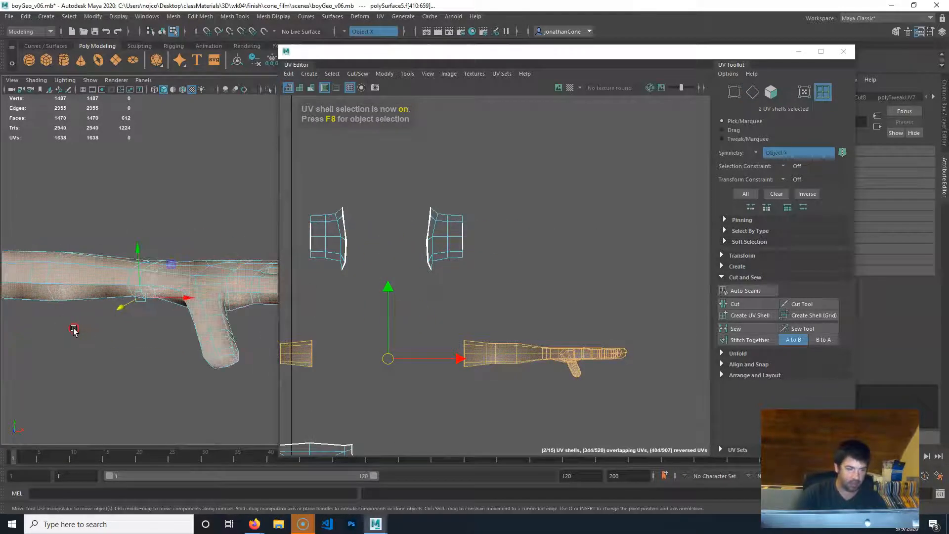
alt+drag(236, 278, 162, 325)
alt+right_drag(162, 324, 115, 321)
alt+middle_drag(114, 320, 85, 321)
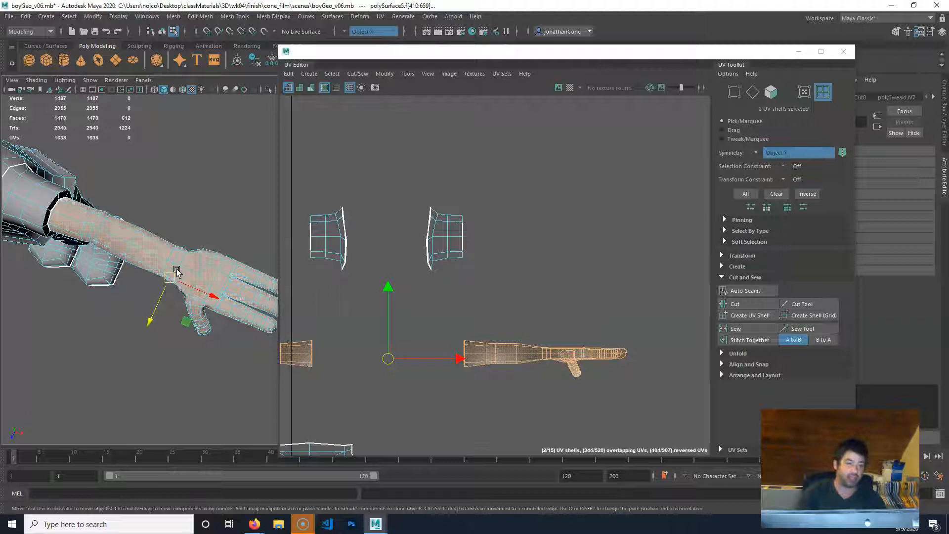
click(223, 237)
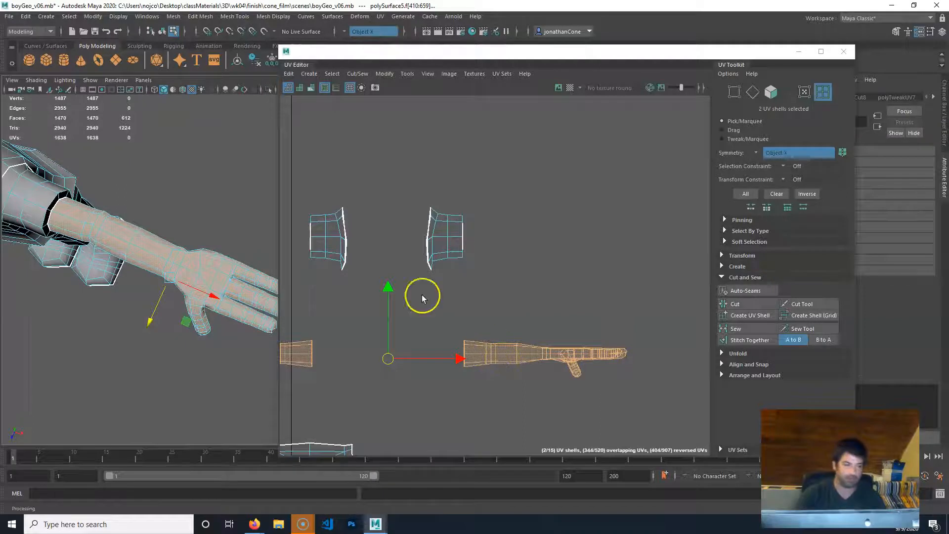
alt+right_drag(144, 311, 152, 358)
alt+middle_drag(152, 358, 254, 366)
alt+drag(102, 365, 229, 371)
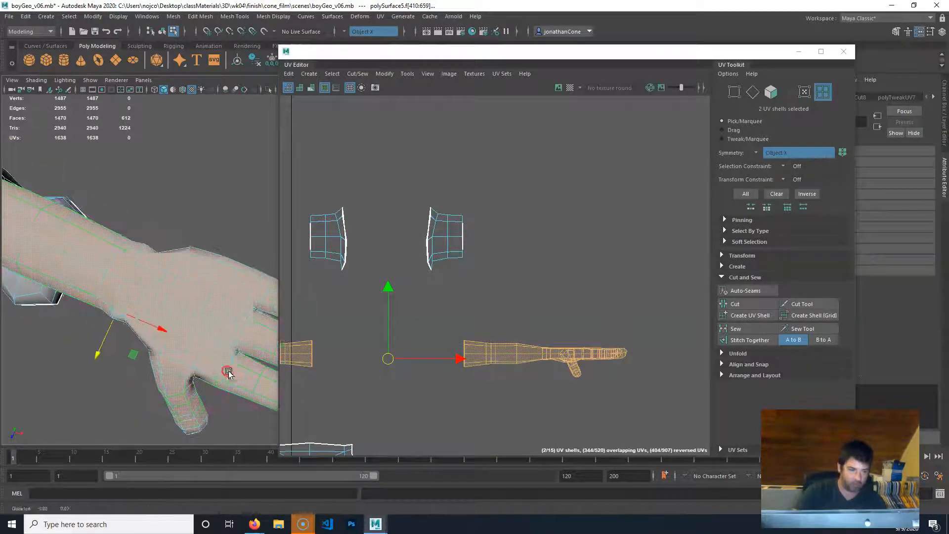
right_drag(178, 251, 177, 280)
right_drag(177, 221, 177, 222)
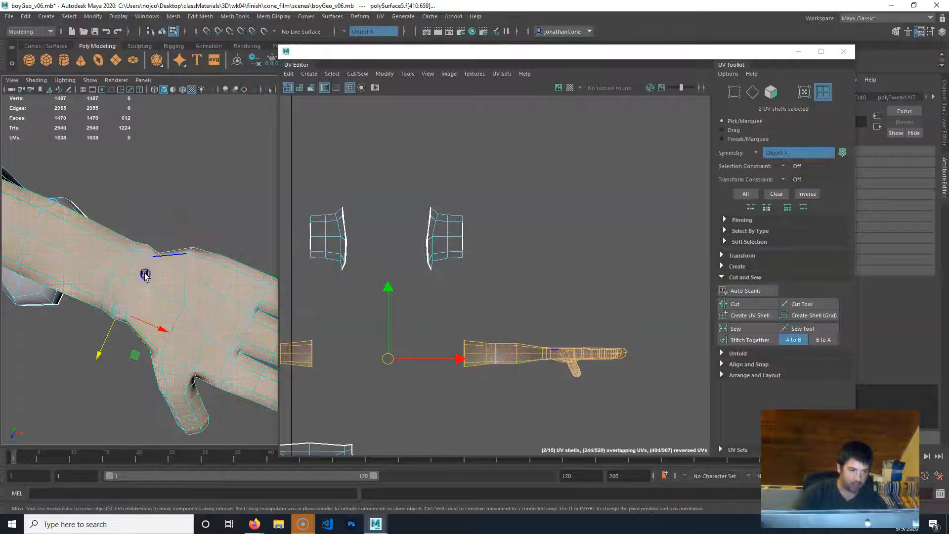
alt+drag(157, 349, 188, 279)
click(745, 304)
Select the two hand UV shells and move them down, separate from the forearm shells.
click(822, 91)
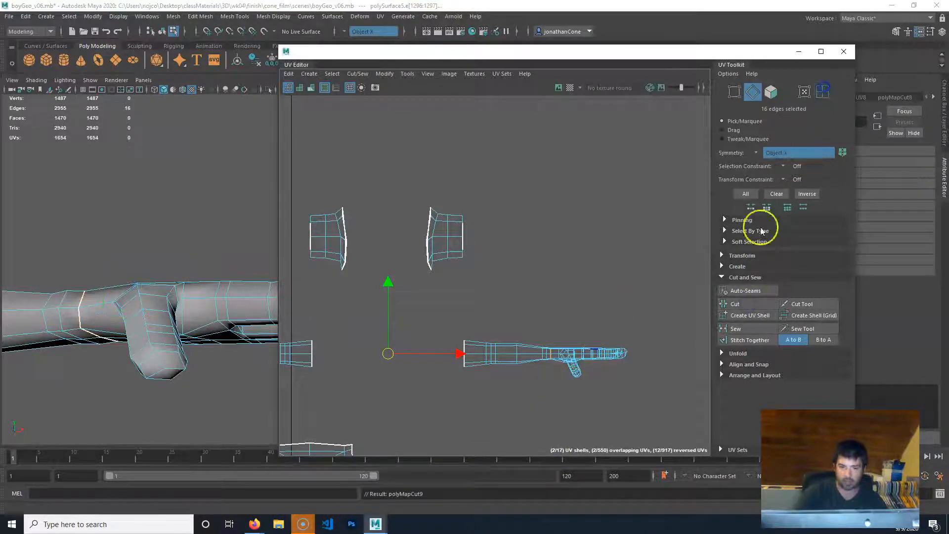
click(579, 352)
alt+right_drag(579, 351, 414, 330)
drag(488, 337, 480, 374)
click(535, 320)
alt+middle_drag(397, 341, 473, 317)
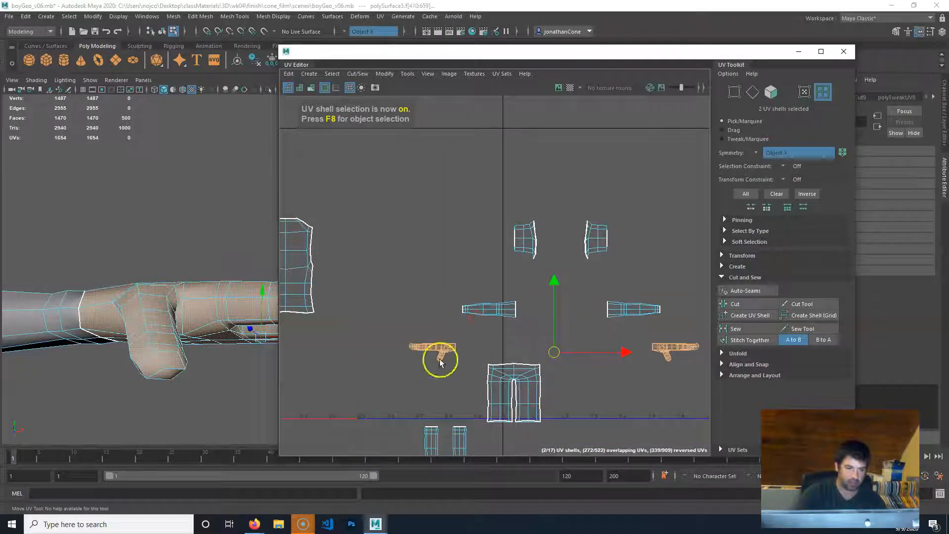
Frame the whole character and all its UV shells, and turn on the checker map display.
alt+middle_drag(17, 305, 161, 287)
alt+middle_drag(36, 320, 222, 323)
alt+right_drag(222, 324, 79, 336)
alt+middle_drag(146, 358, 163, 225)
alt+drag(173, 244, 190, 269)
alt+middle_drag(594, 341, 556, 263)
alt+right_drag(490, 317, 440, 351)
alt+middle_drag(503, 356, 544, 392)
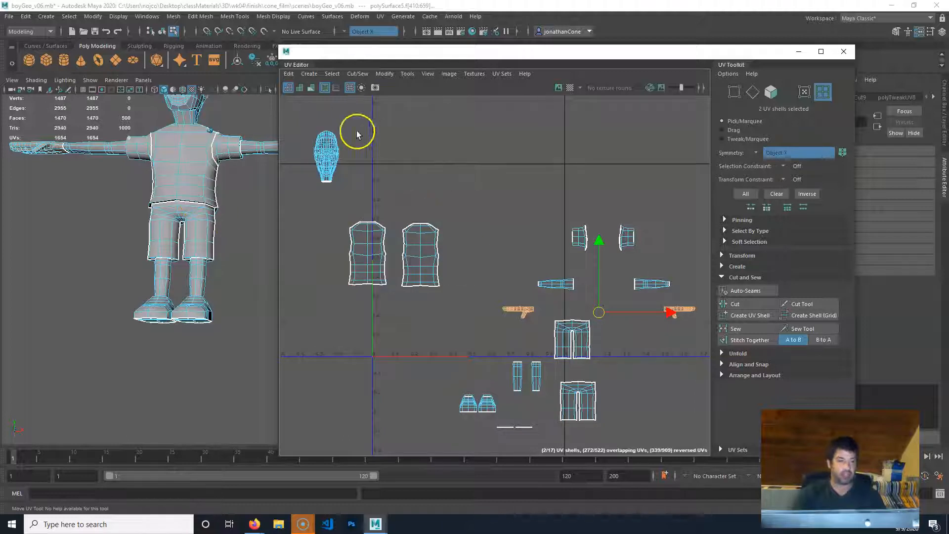
click(571, 88)
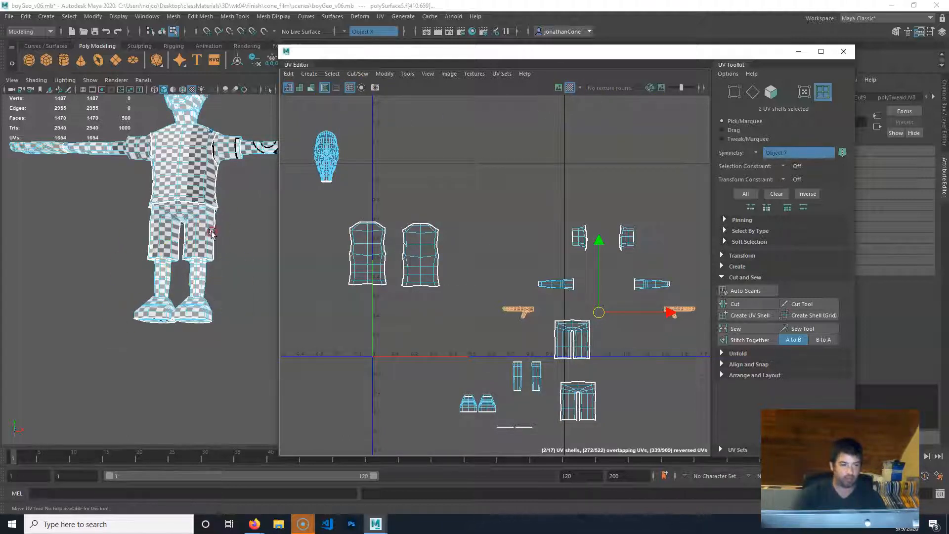
Examine the checker pattern on the head and upper body from the side and above.
alt+middle_drag(212, 232, 232, 398)
alt+right_drag(110, 362, 201, 338)
alt+middle_drag(201, 339, 216, 301)
alt+drag(217, 290, 74, 247)
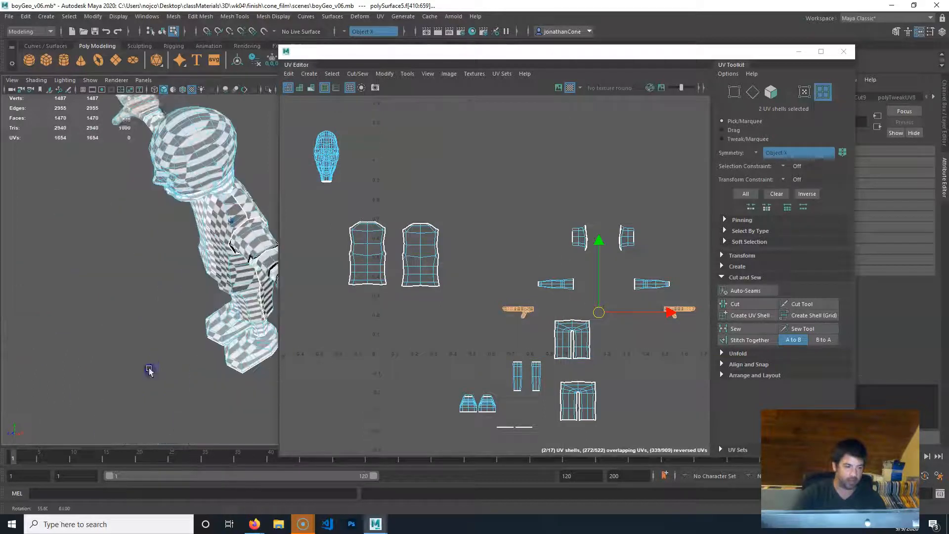
click(72, 240)
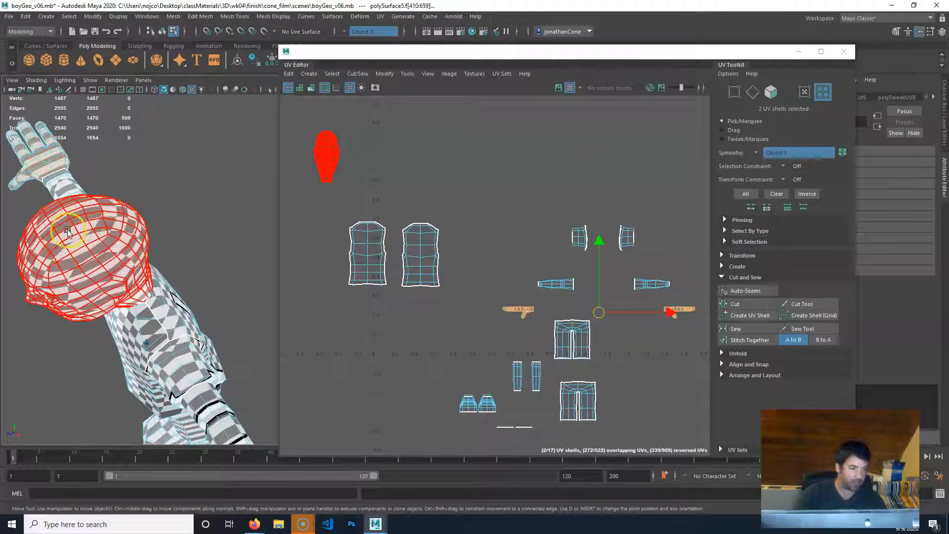
click(346, 136)
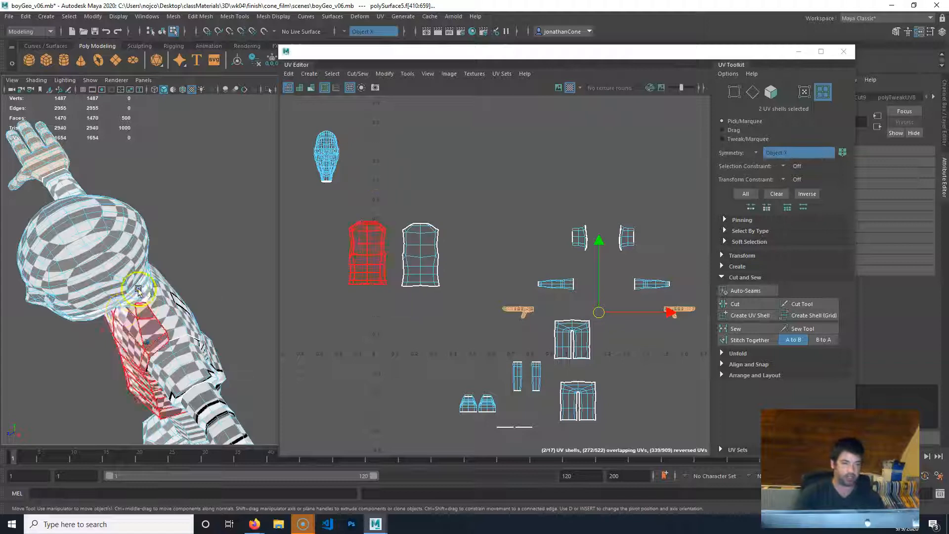